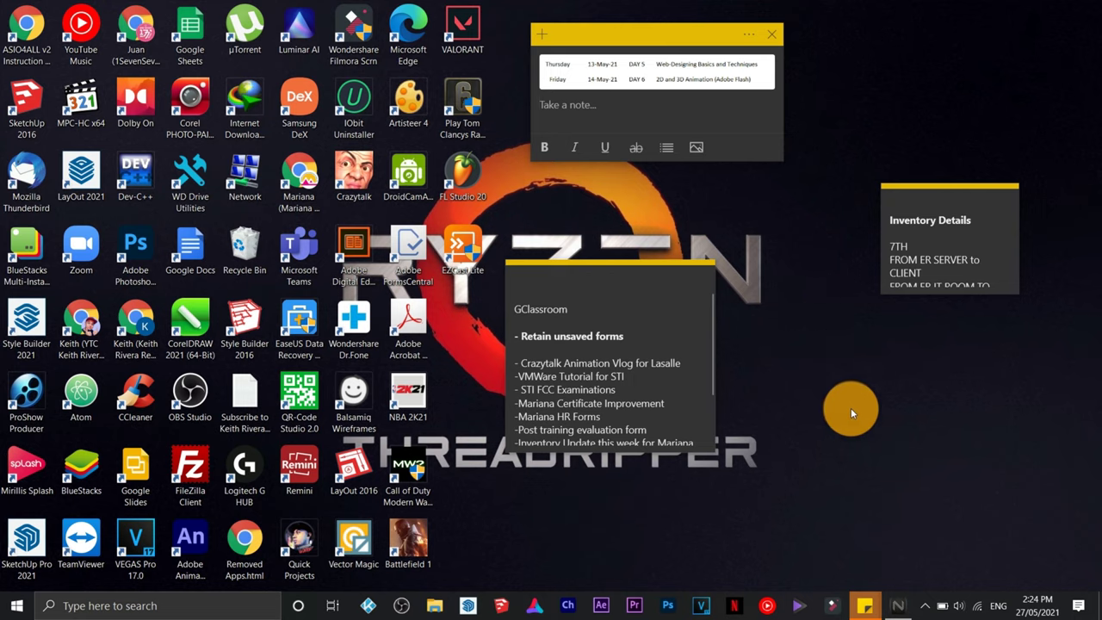
Launch CorelDRAW 2021 and show the What's New page of its welcome screen.
left_click(191, 323)
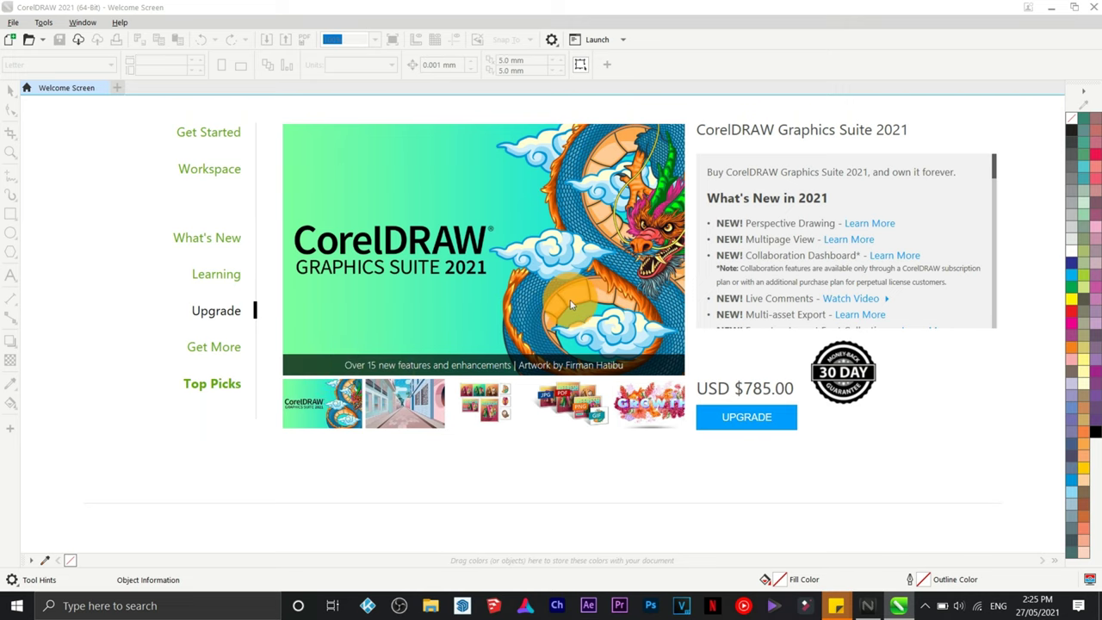
left_click(187, 232)
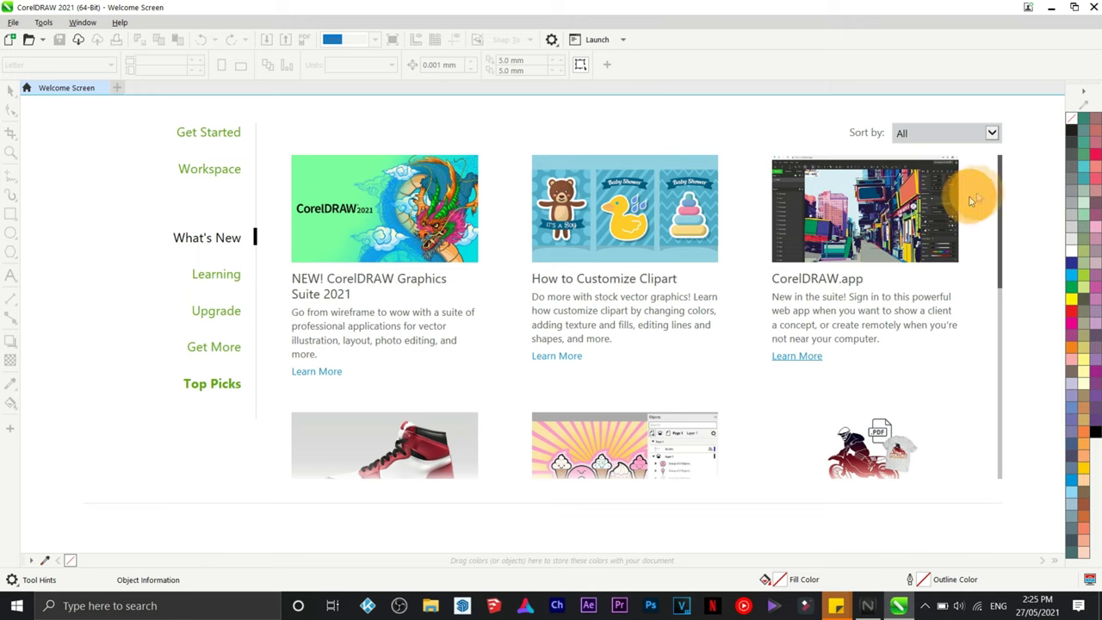
mouse_move(1001, 193)
left_mouse_down()
mouse_move(999, 216)
mouse_move(998, 172)
left_mouse_up()
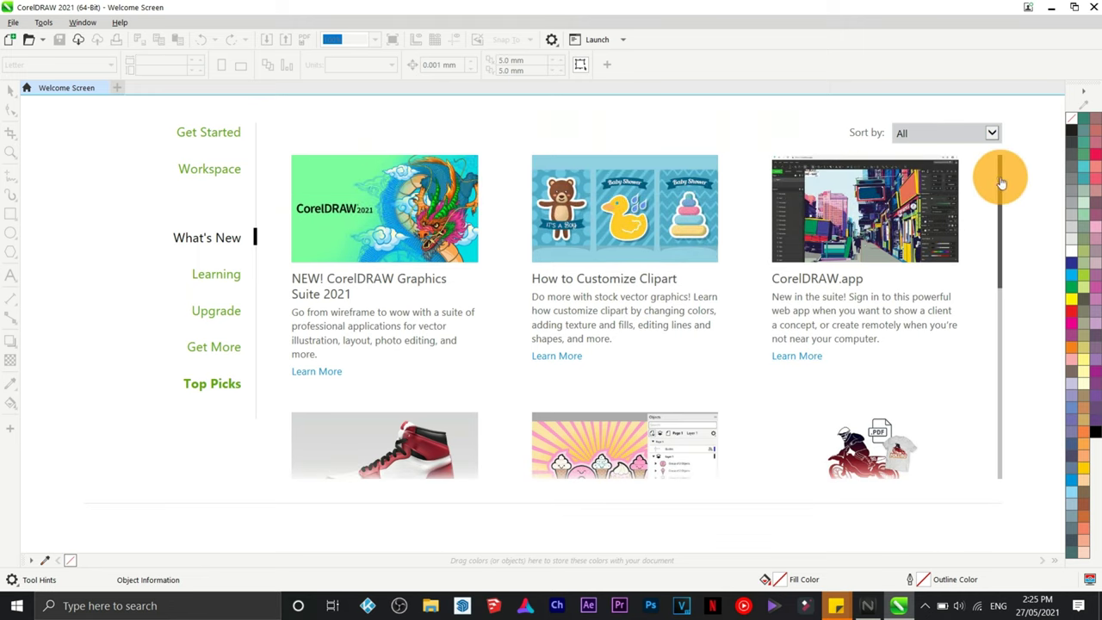
Create a new document named Logo Basics with the default Letter landscape, RGB and 300 dpi settings.
left_click(10, 41)
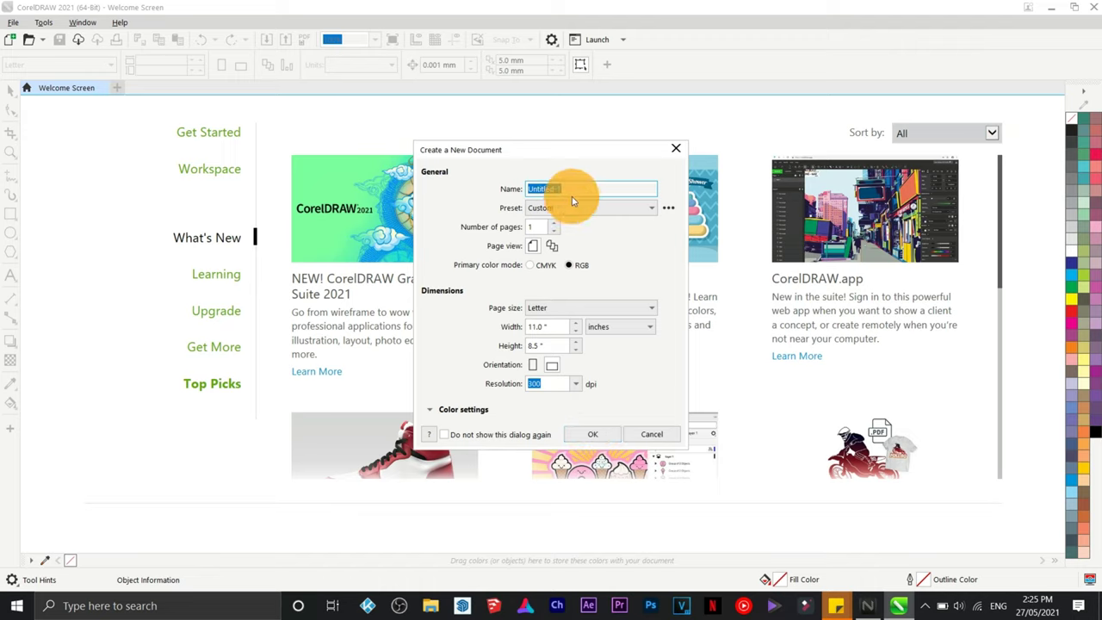
type("Logo Basics")
left_click(600, 442)
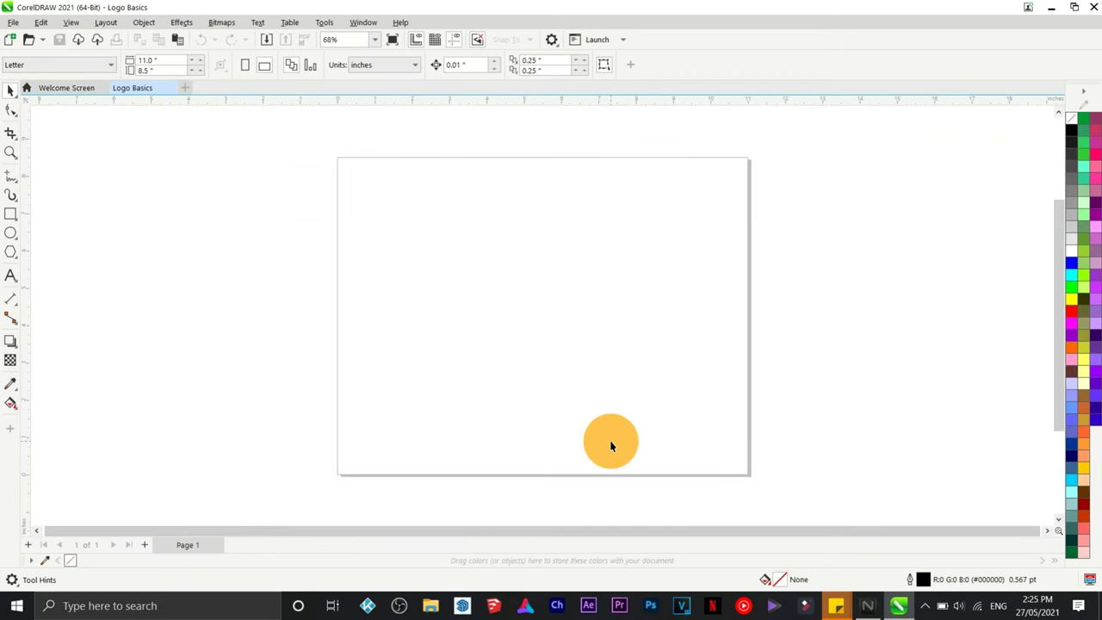
left_click(434, 297)
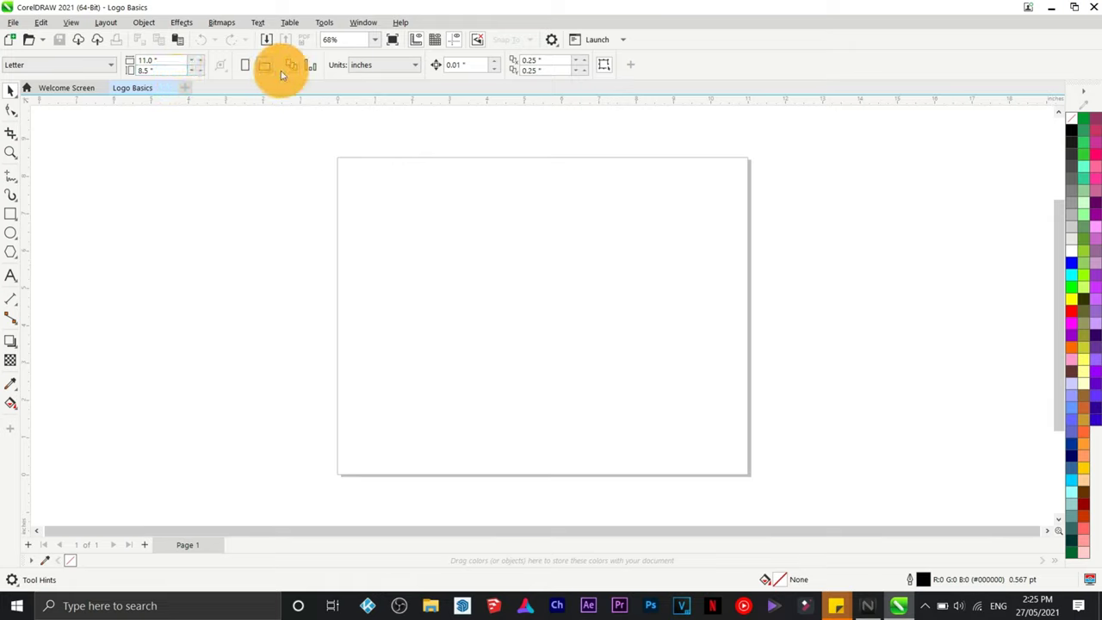
left_click(10, 112)
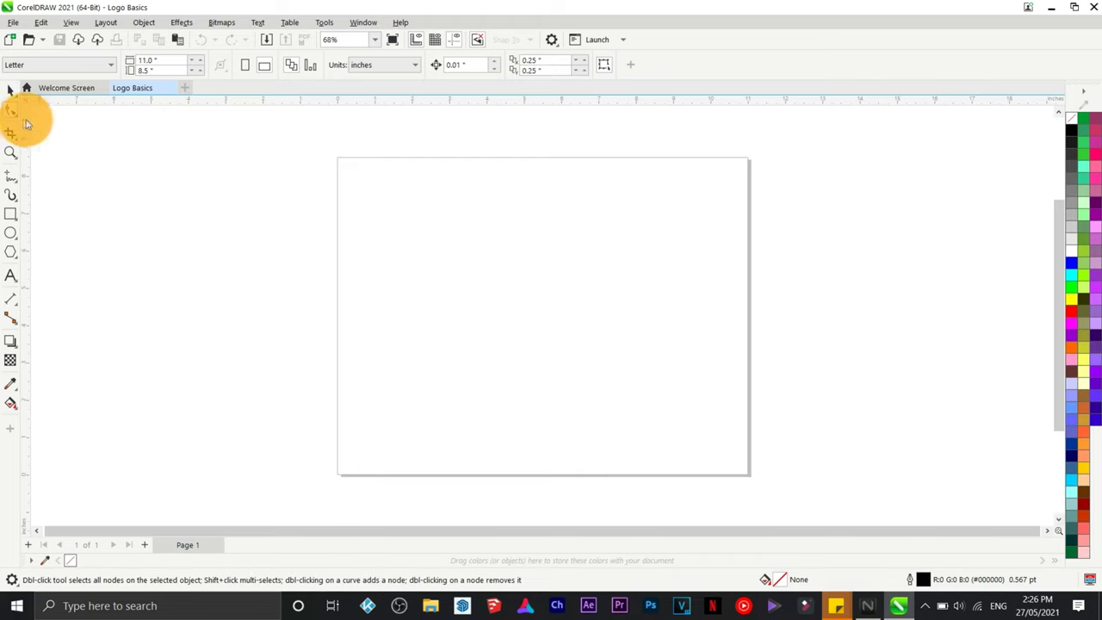
left_click(13, 212)
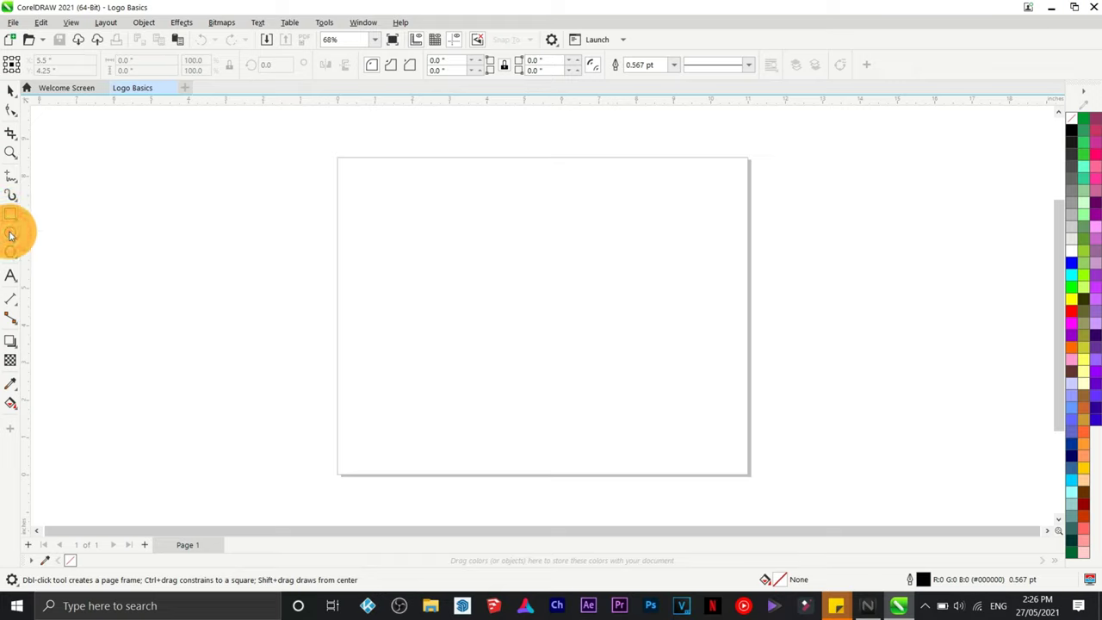
left_click(11, 234)
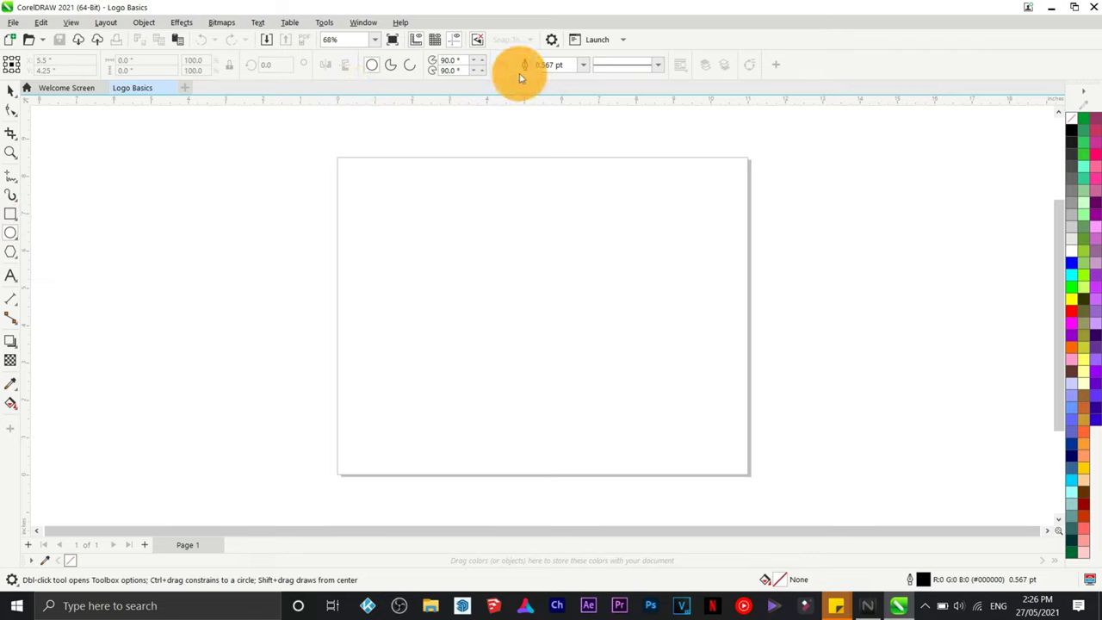
Draw a rectangle about 6.17 by 4.8 inches on the page and round its corners to a radius of about 1.03 inches.
left_click(10, 216)
left_click_drag(403, 218, 635, 397)
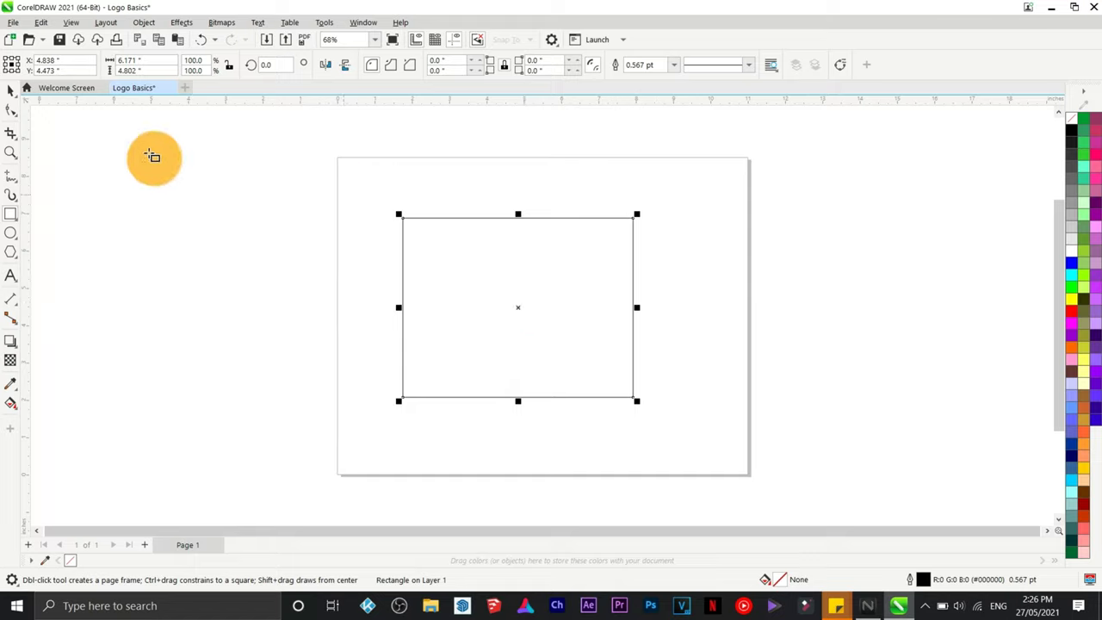
left_click(12, 110)
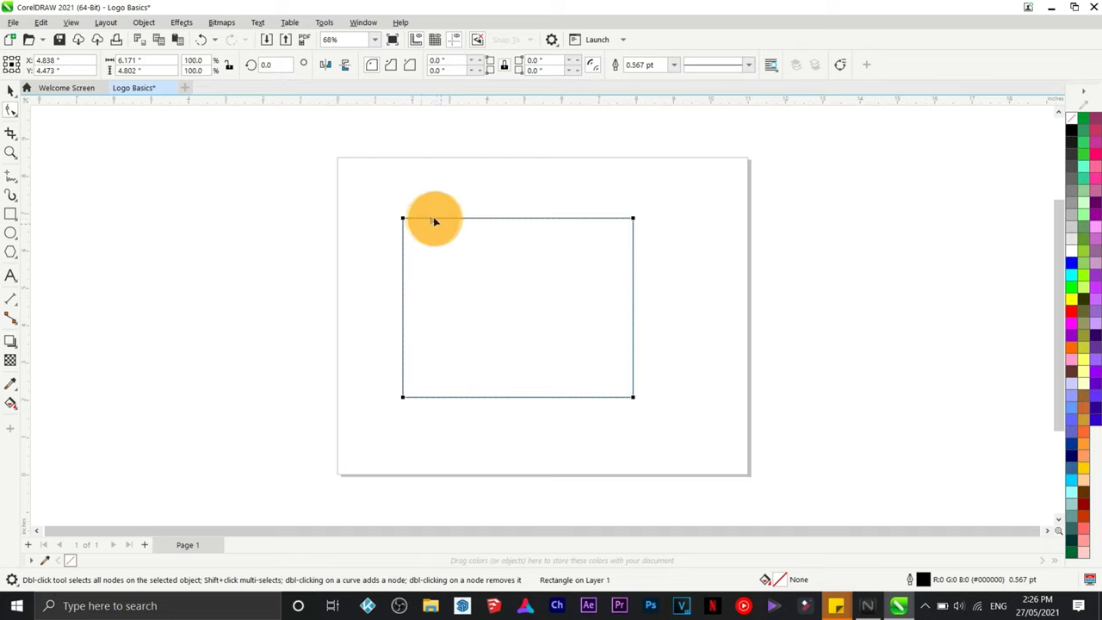
left_click_drag(402, 216, 410, 261)
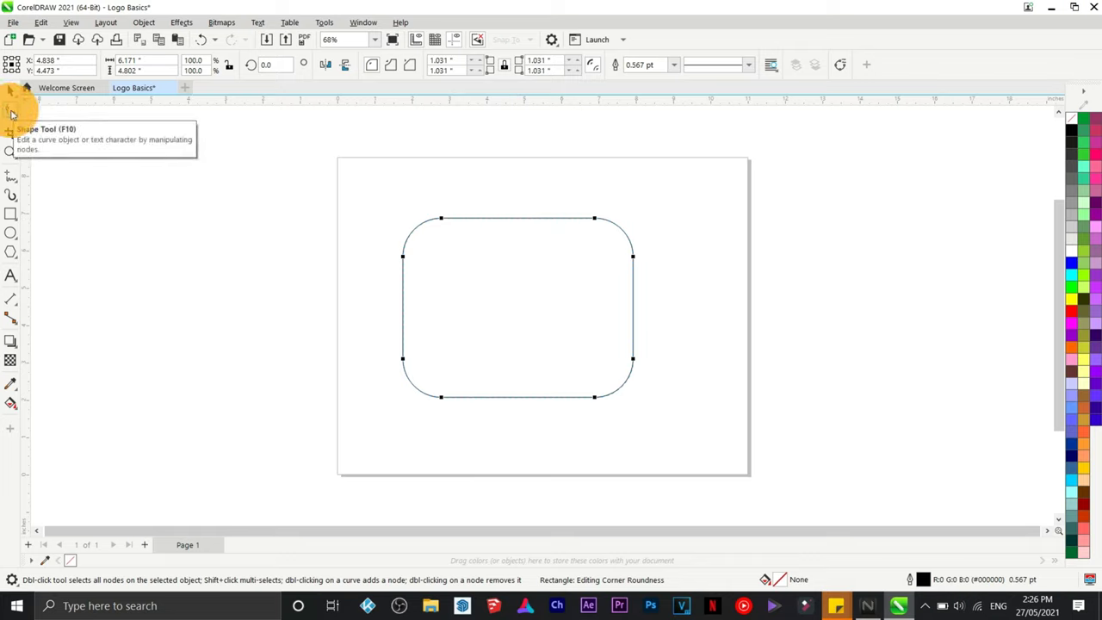
Convert the rounded rectangle to curves and reshape its left side by moving the corner nodes inward and stretching their curve handles.
left_click(141, 22)
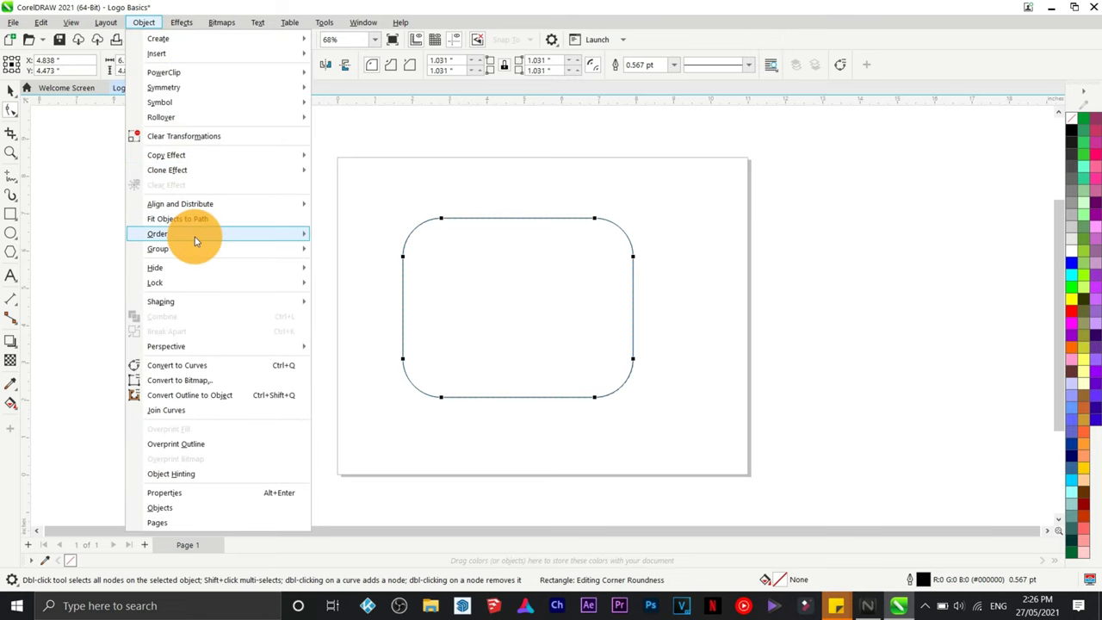
left_click(216, 365)
left_click_drag(436, 225, 495, 311)
left_click_drag(443, 273, 426, 397)
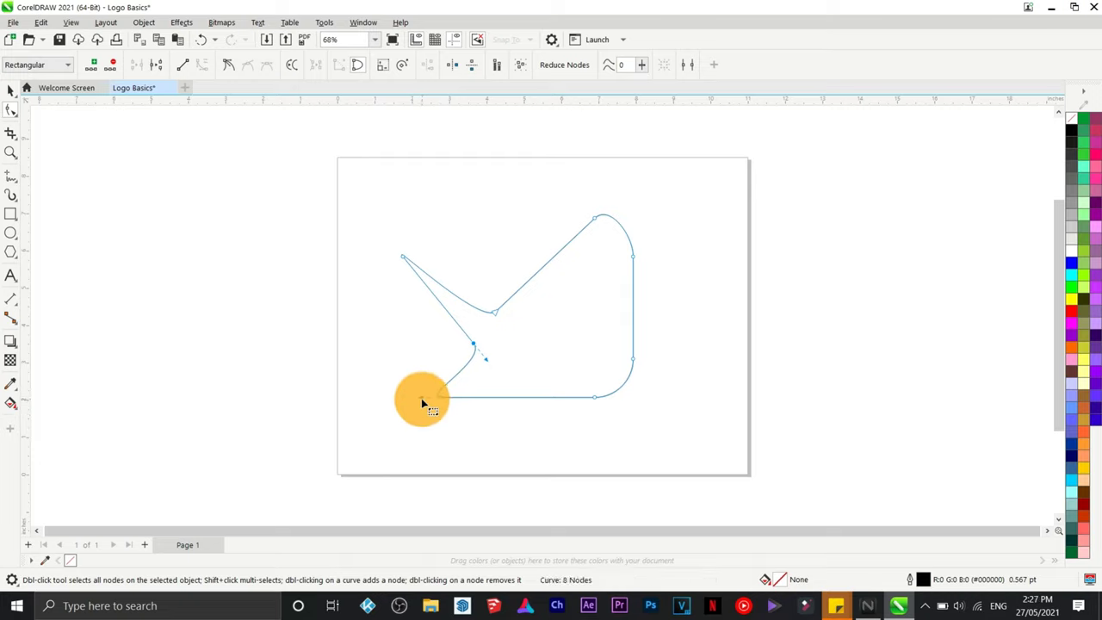
left_click_drag(422, 406, 344, 397)
left_click_drag(485, 362, 508, 383)
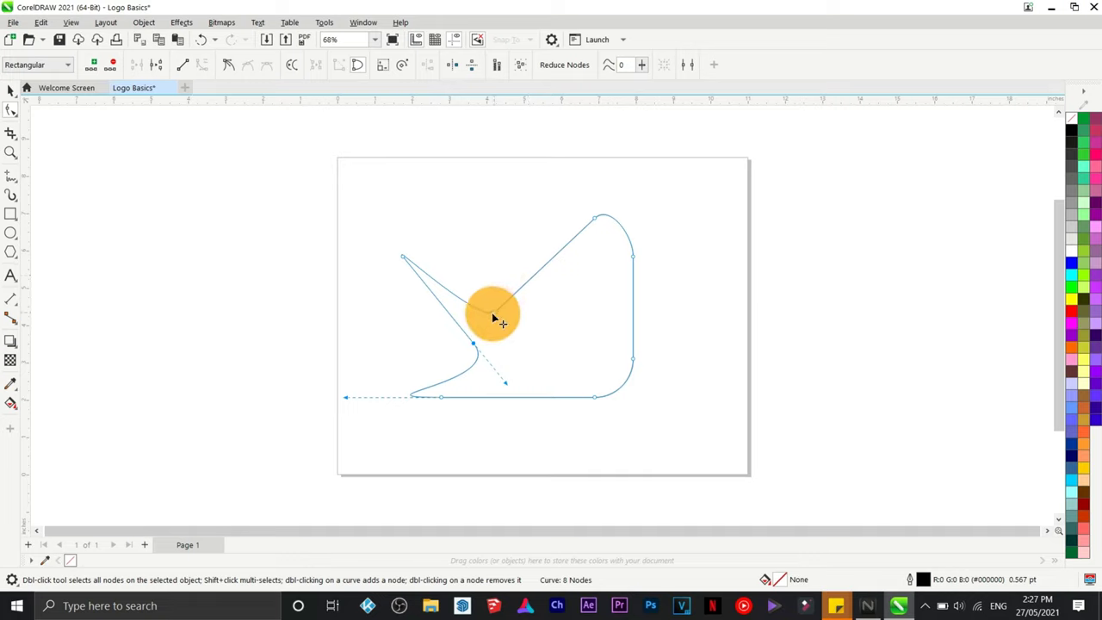
Add a node on the upper diagonal edge, move it down and right, and bend the segment above it into a curve.
double_click(546, 266)
left_click_drag(548, 269, 612, 334)
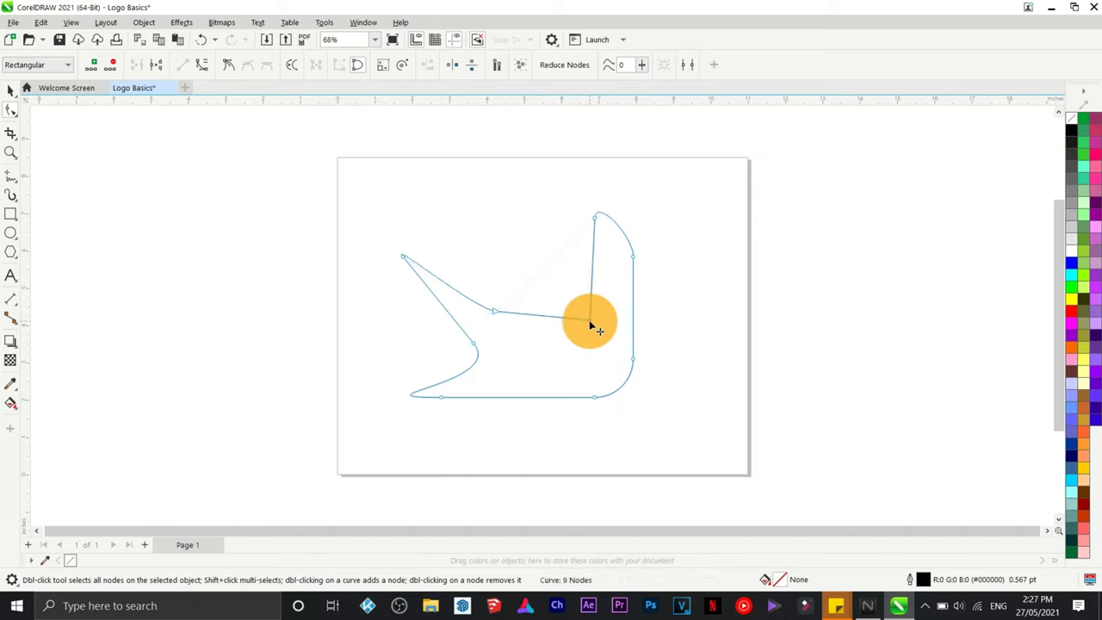
left_click(592, 266)
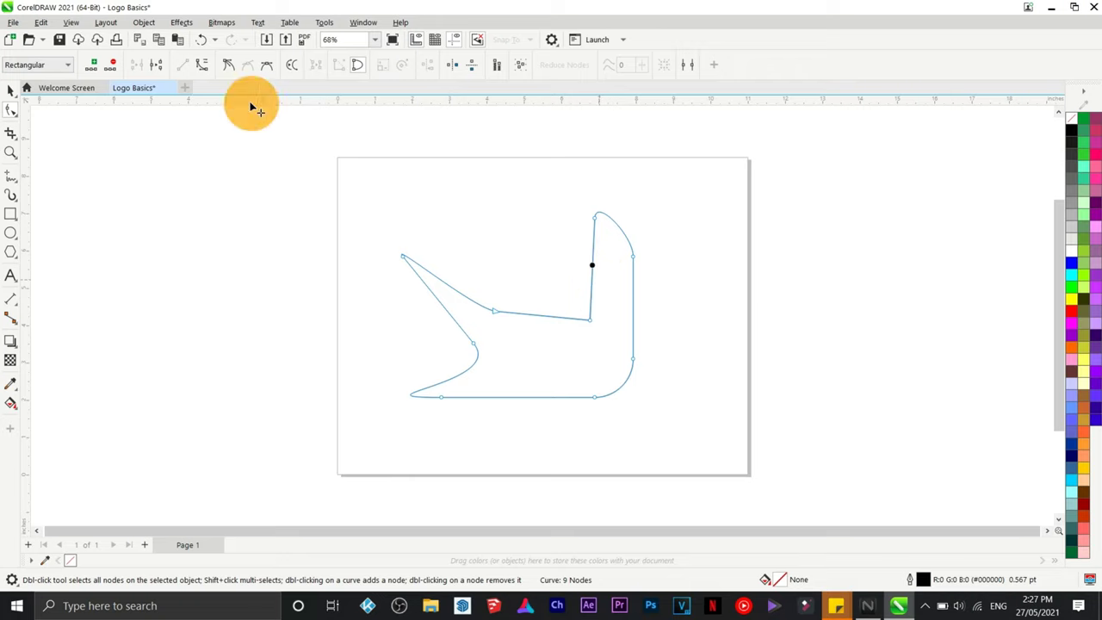
left_click(204, 68)
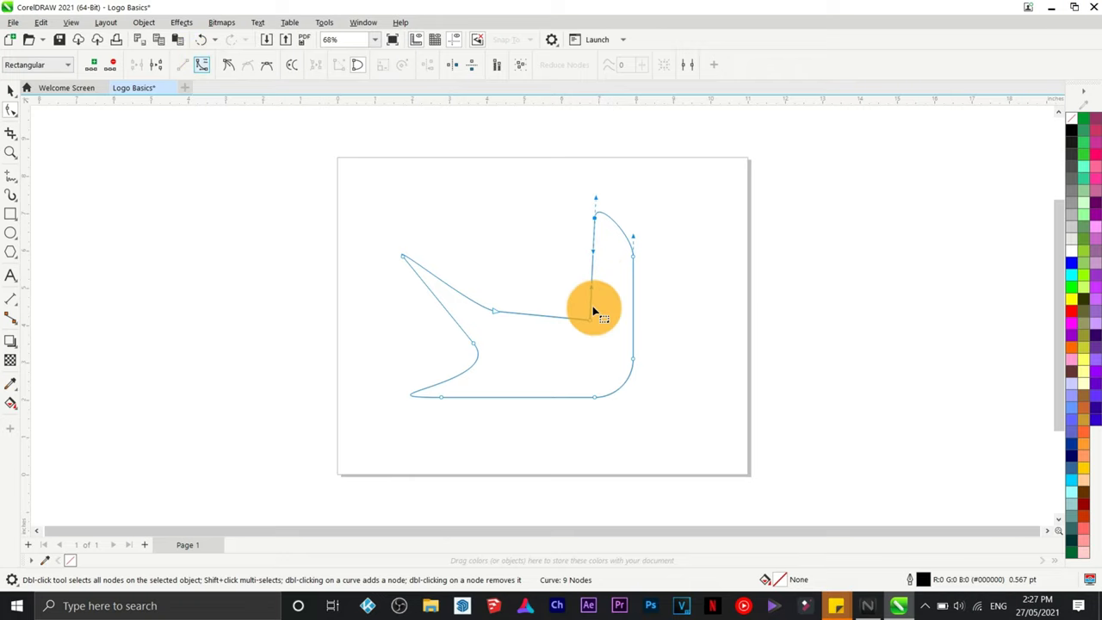
mouse_move(591, 276)
left_mouse_down()
mouse_move(539, 261)
mouse_move(634, 281)
mouse_move(586, 281)
left_mouse_up()
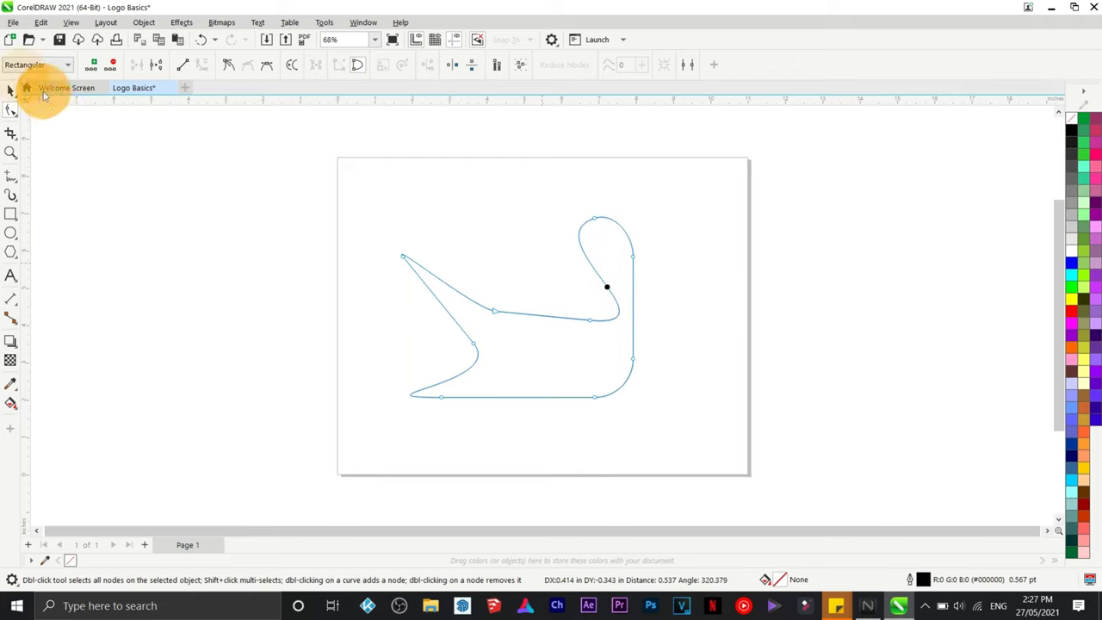
Delete the reshaped curve from the page.
left_click(10, 90)
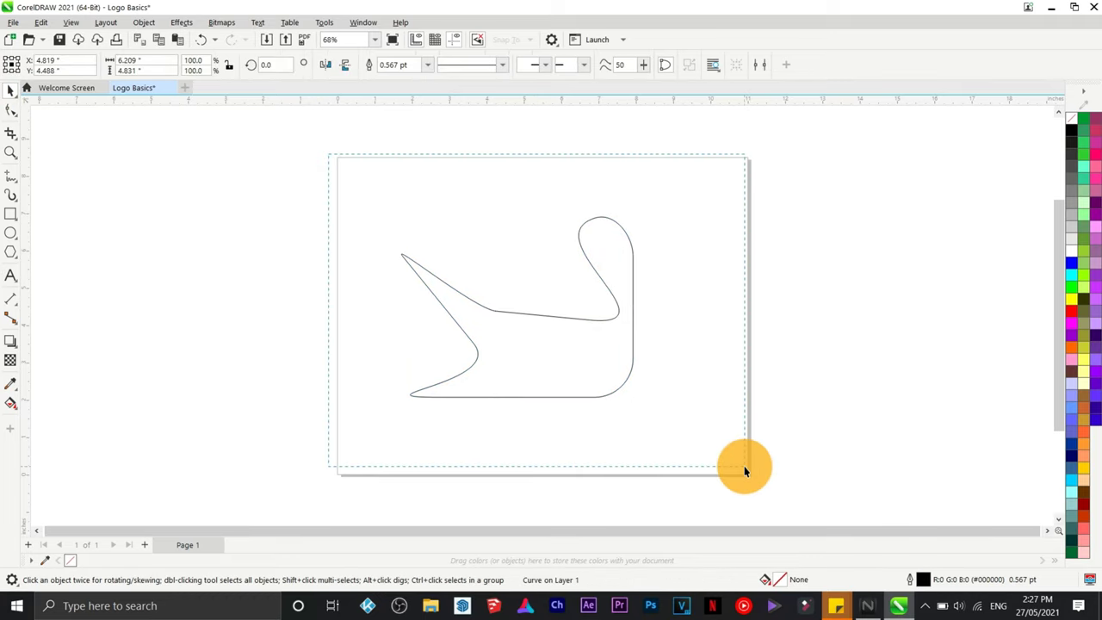
key("Delete")
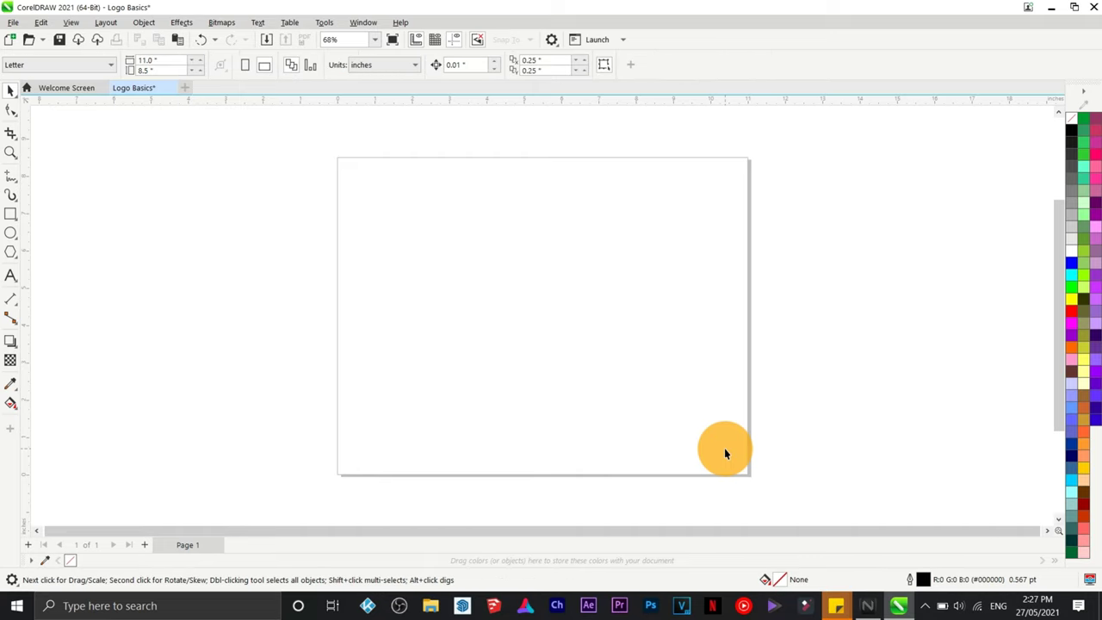
Draw a new rectangle about 5.74 by 4.36 inches near the middle of the page.
left_click(10, 213)
left_click(450, 225)
left_click_drag(512, 282, 668, 390)
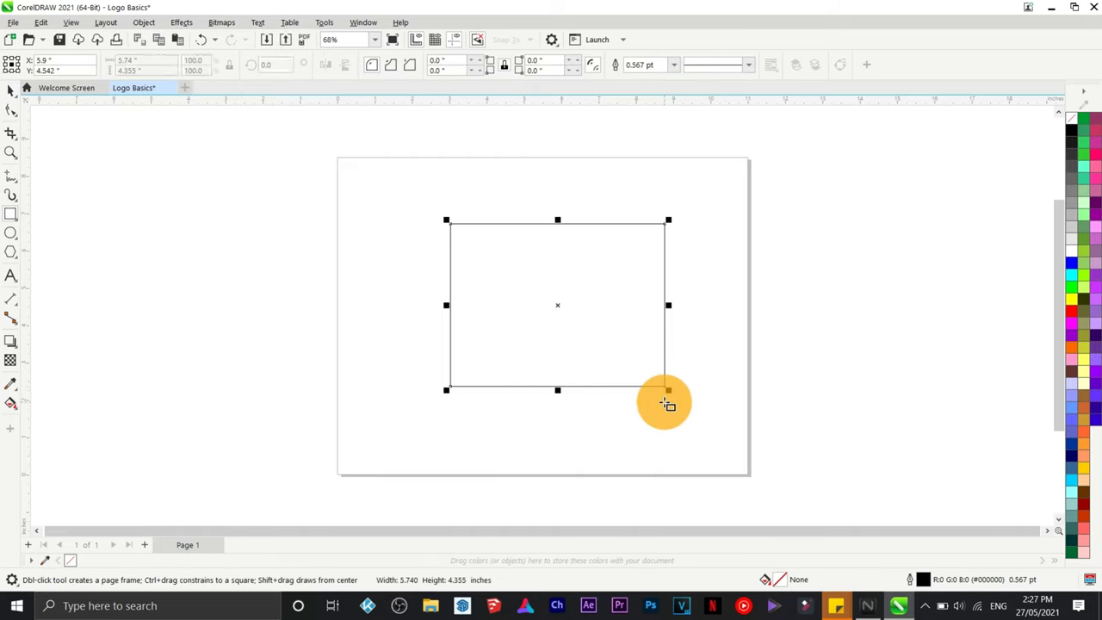
Convert the rectangle to curves and pull a new node at the middle of its upper edge down into a shallow notch.
key("F10")
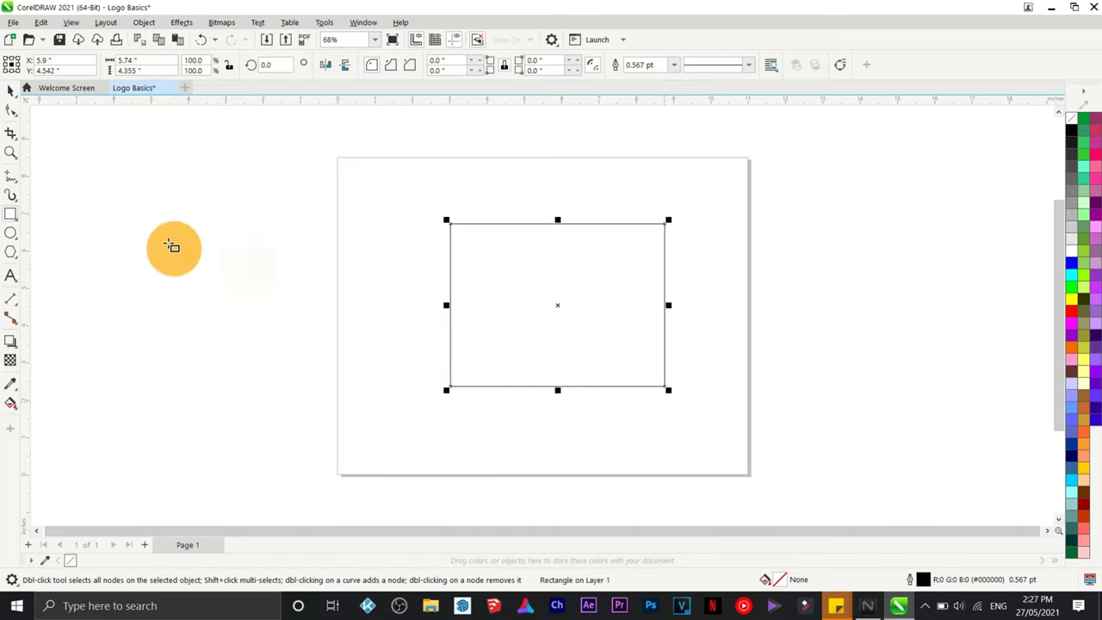
left_click(9, 110)
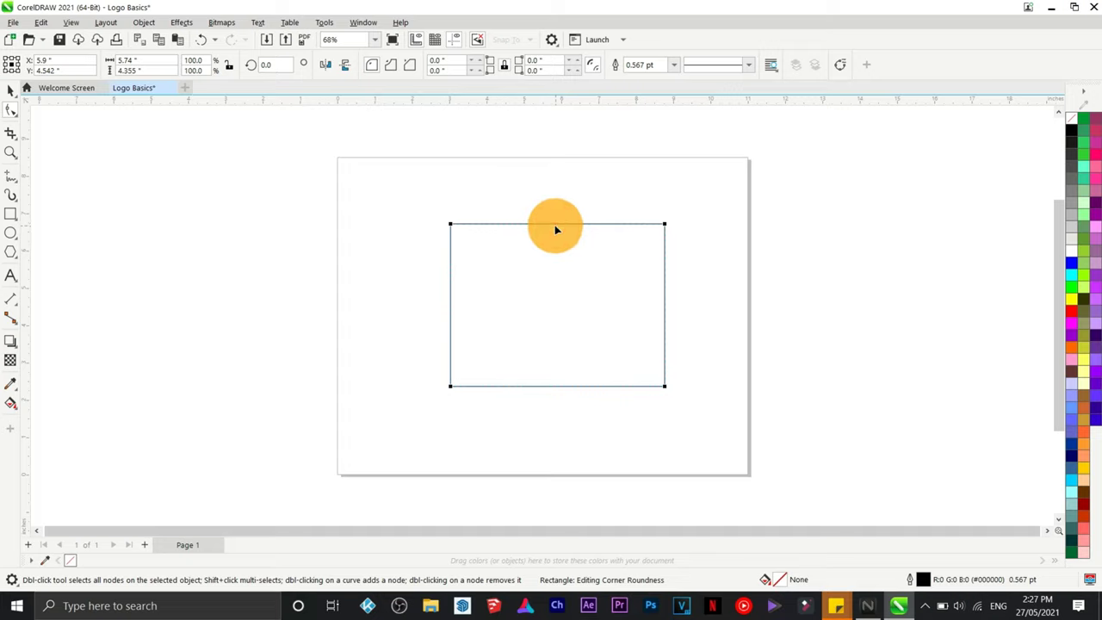
left_click(141, 23)
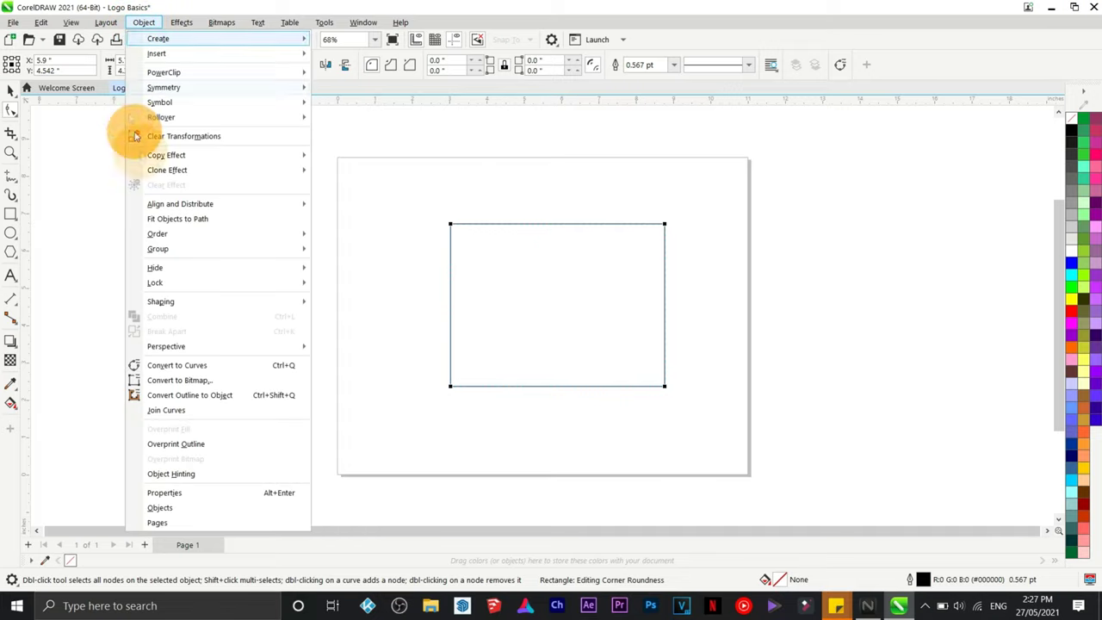
left_click(284, 365)
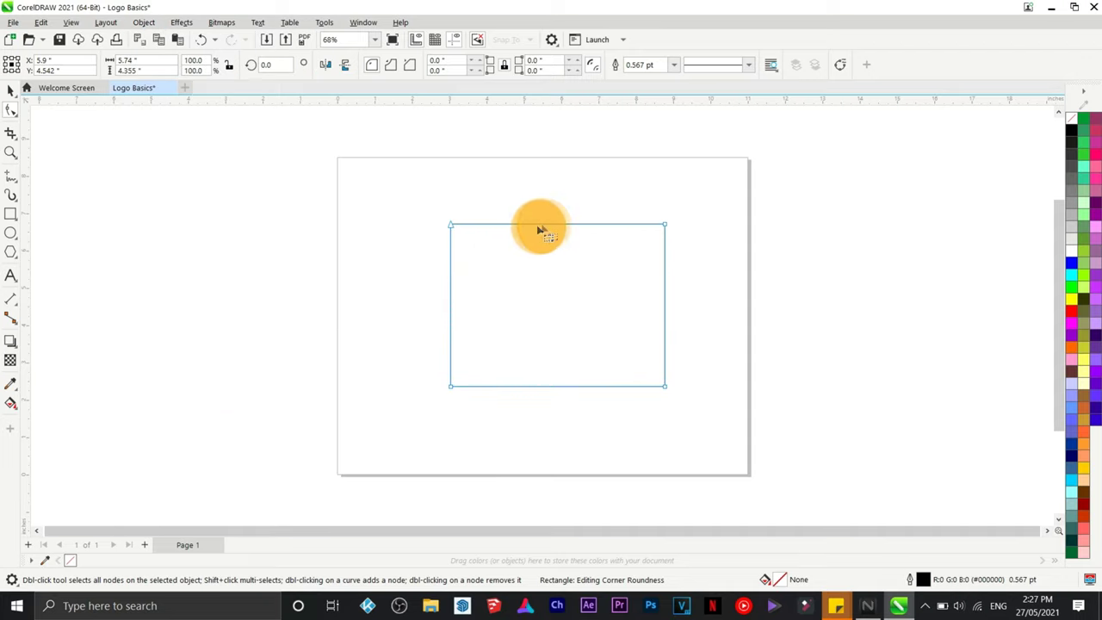
double_click(561, 225)
left_click_drag(561, 224, 554, 259)
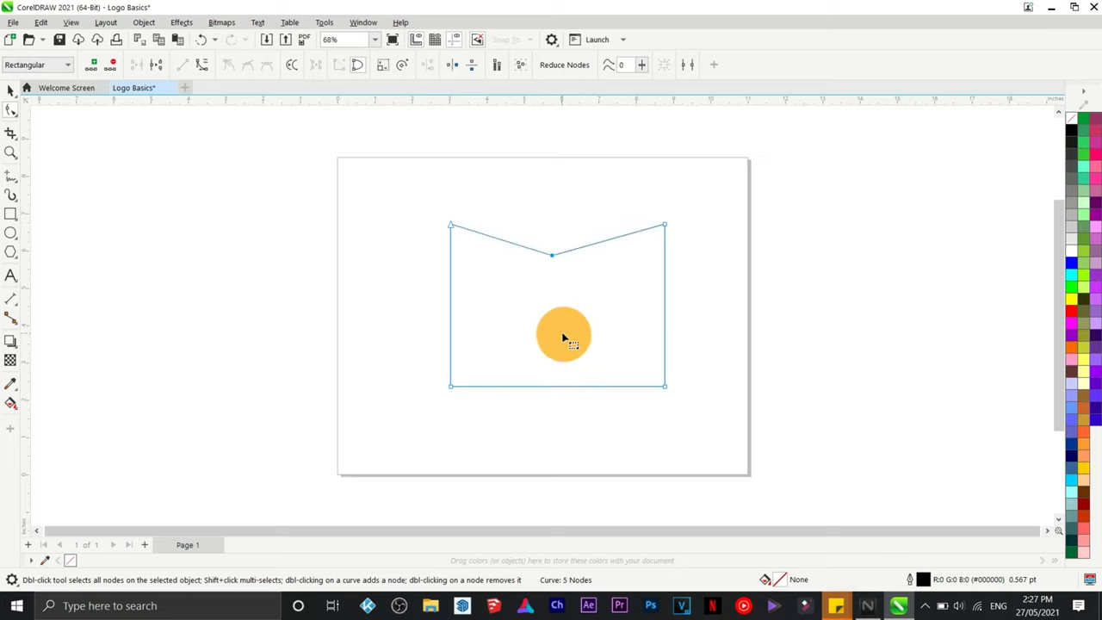
Convert the shape's left edge to a curve and bow it outward into a rounded side using its handles.
left_click(450, 299)
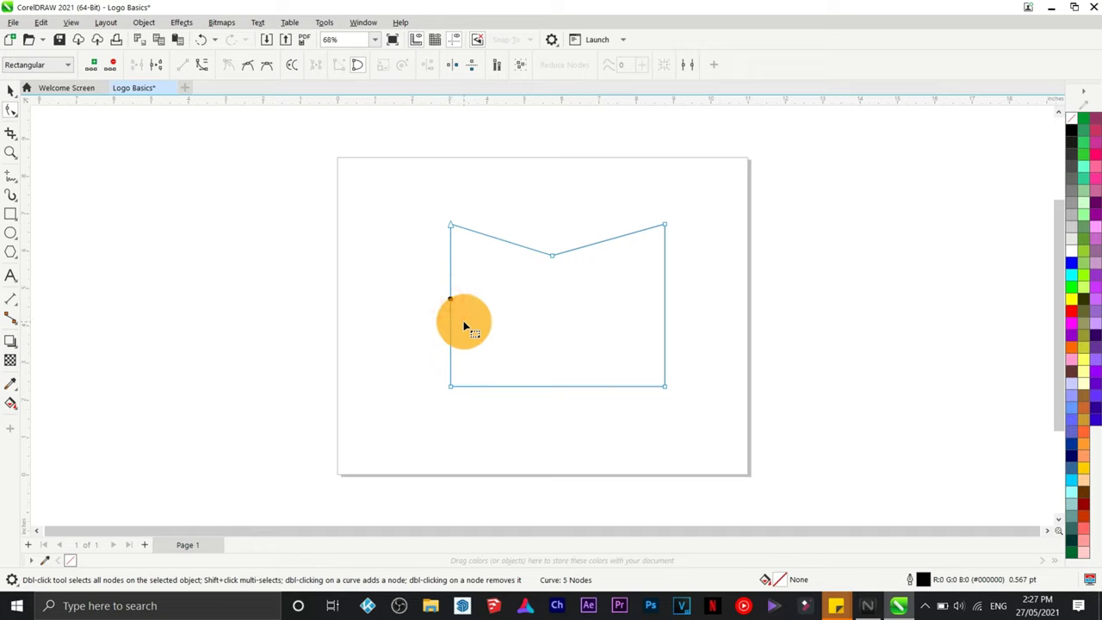
left_click(198, 68)
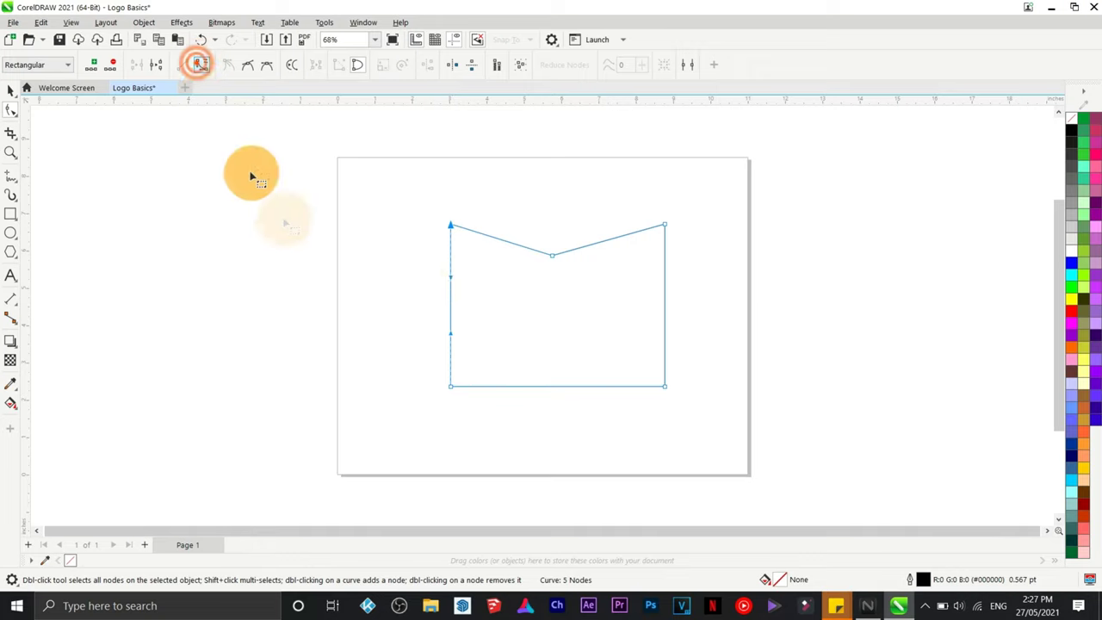
left_click_drag(426, 303, 413, 307)
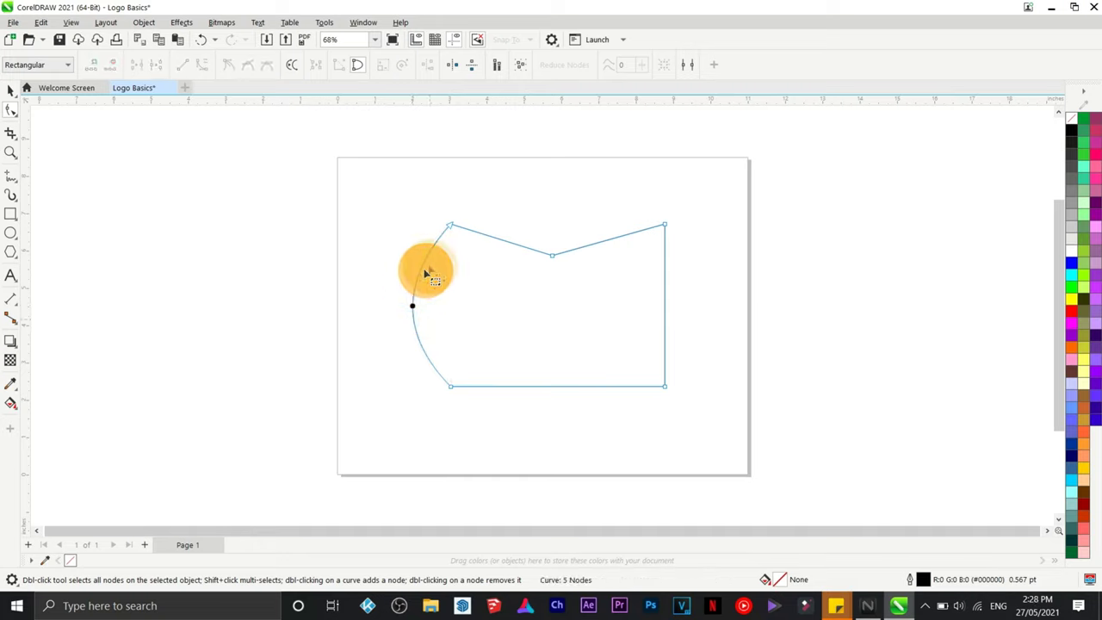
left_click_drag(447, 240, 401, 287)
left_click_drag(385, 330, 376, 377)
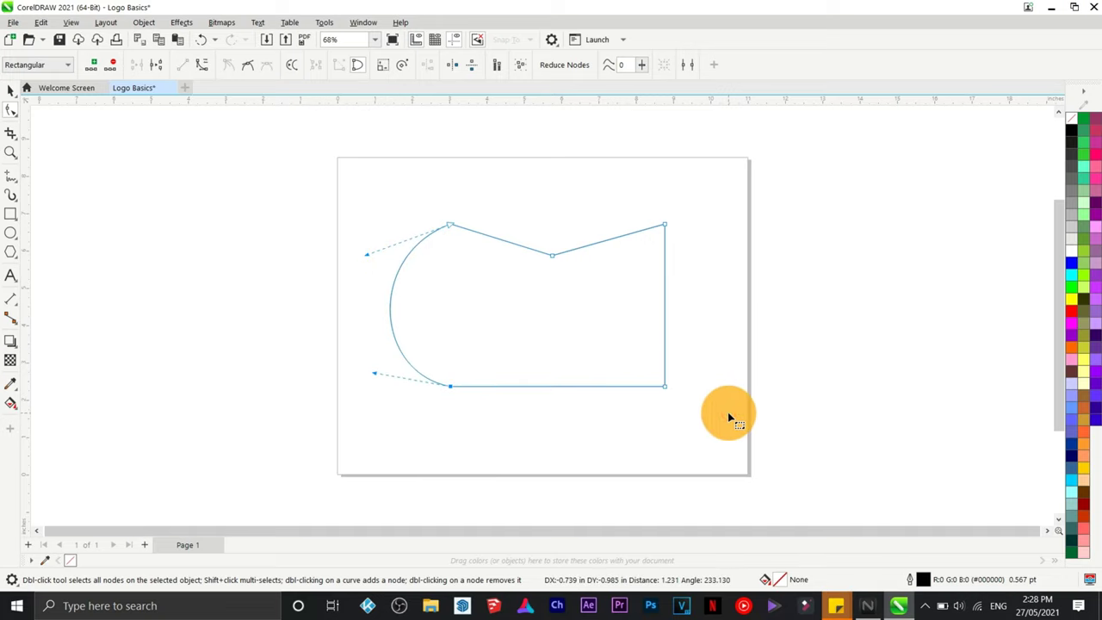
Add a node at the middle of the shape's lower edge and pull it up to form an opposite notch.
left_click(592, 329)
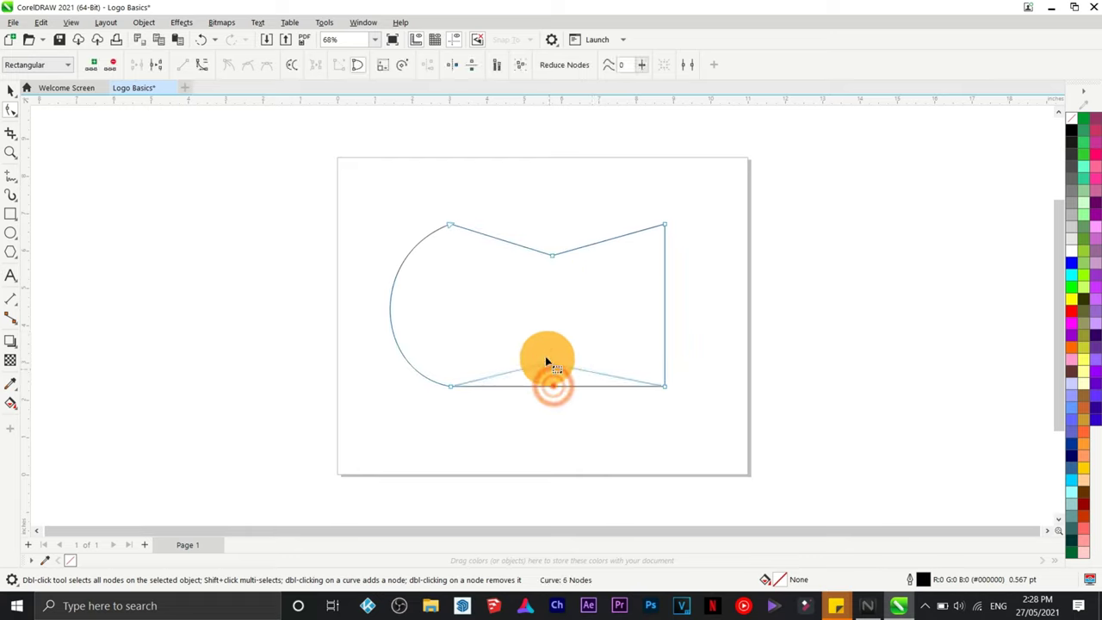
left_click_drag(555, 341, 555, 342)
left_click(570, 371)
left_click(572, 329)
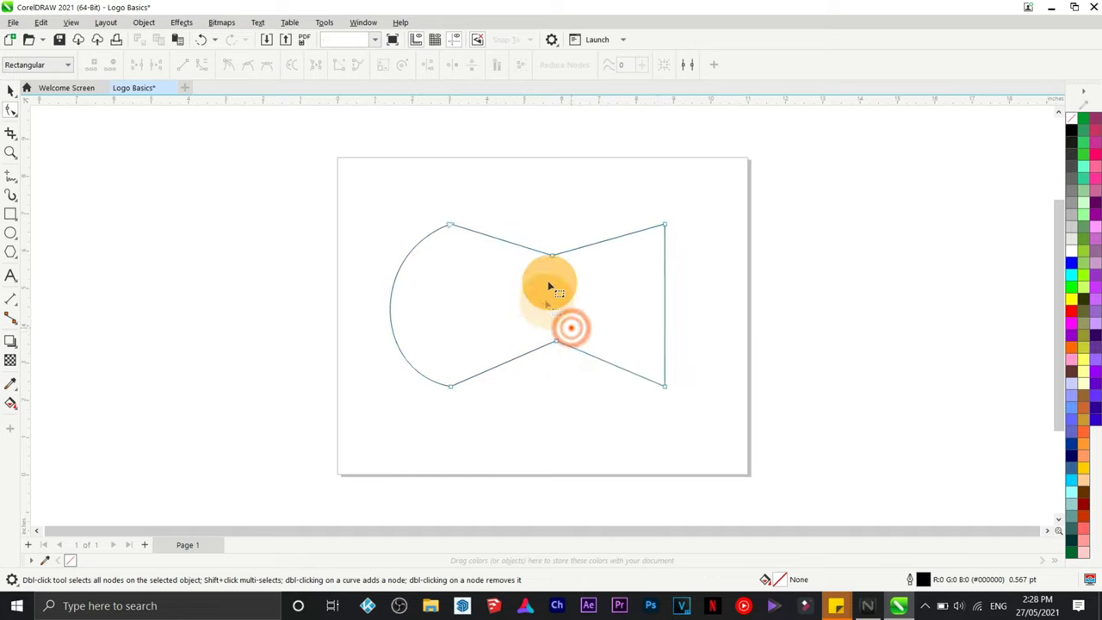
Fill the shape with pale green (#CCFFCC) and move its upper notch node slightly down and right.
left_click(1088, 214)
left_click(1083, 203)
left_click_drag(1084, 200, 647, 231)
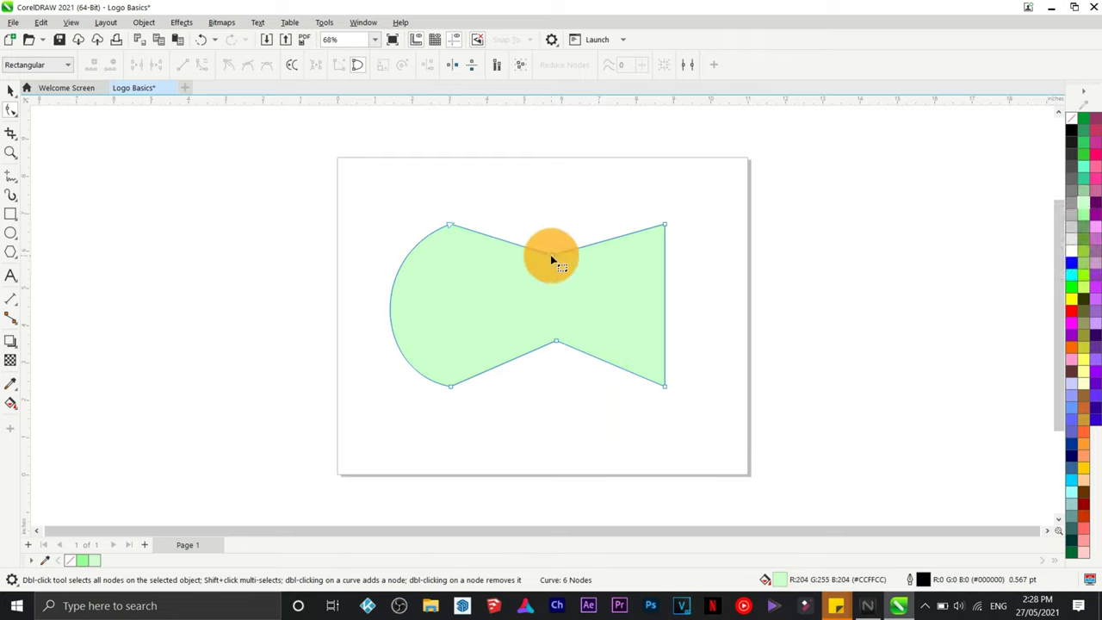
left_click_drag(551, 255, 554, 258)
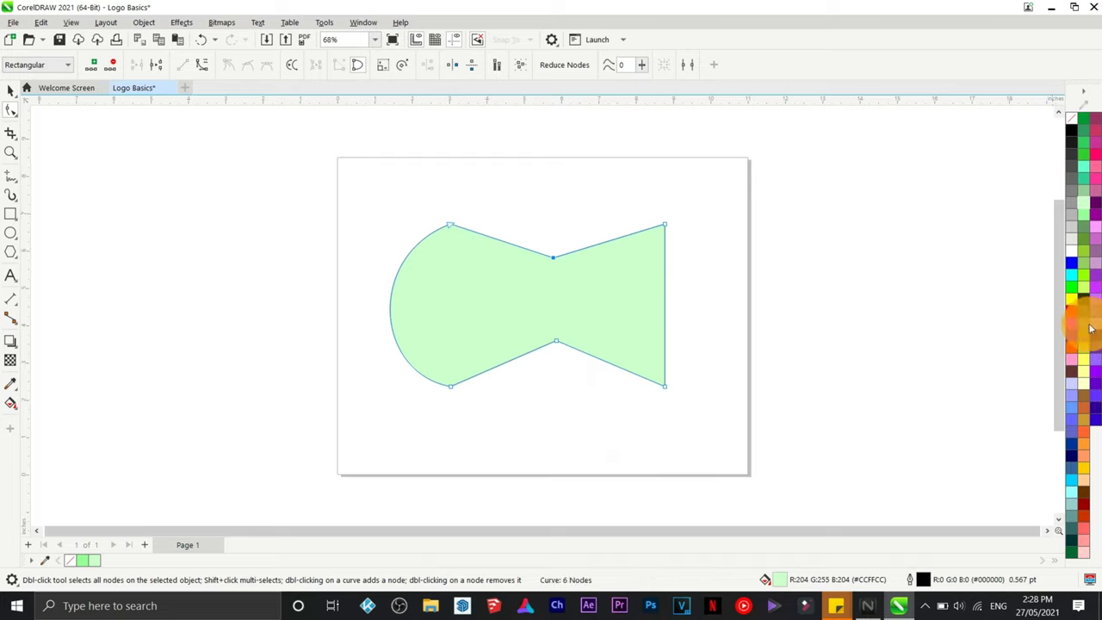
Give the notched shape an orange (#FF6600) outline 8 pt wide and move the shape slightly to the left.
right_click(1072, 351)
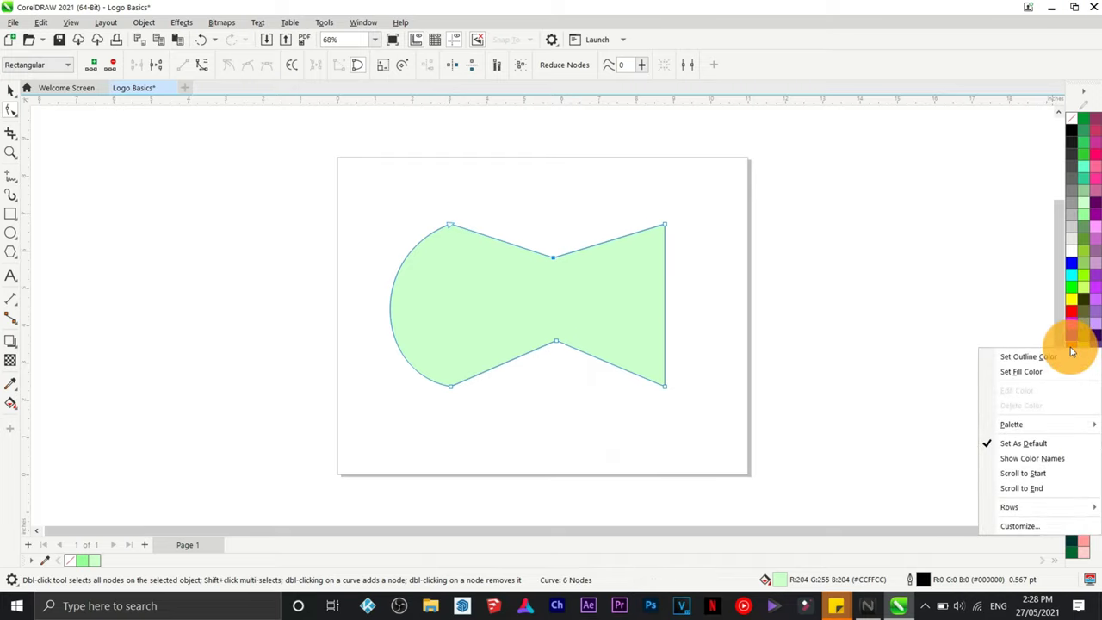
left_click(1024, 357)
left_click(10, 91)
key("space")
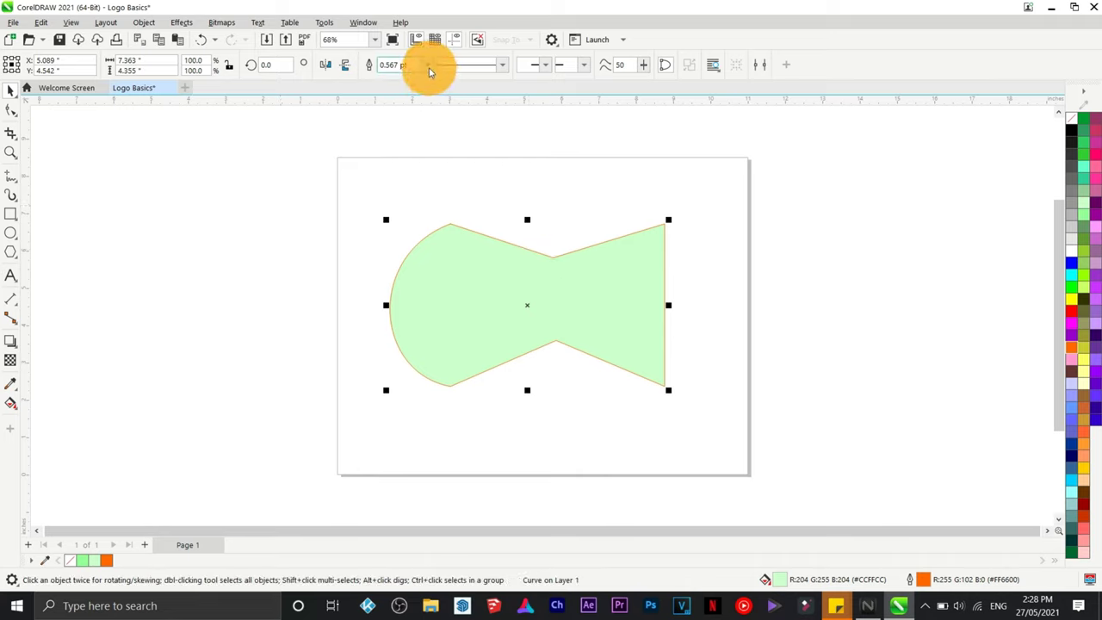
left_click(429, 66)
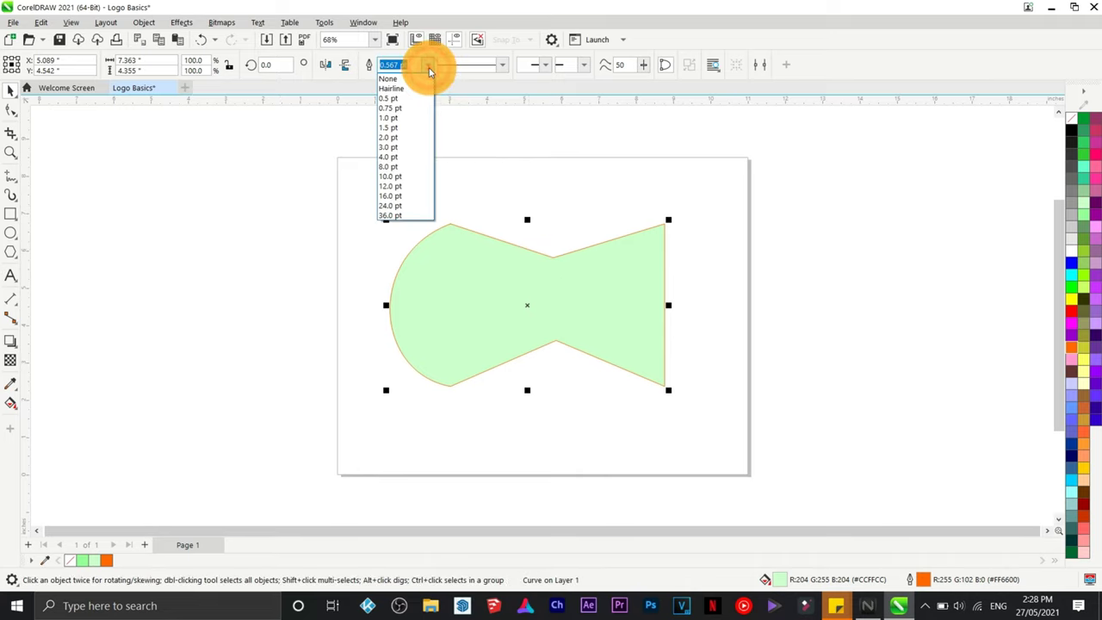
left_click(417, 167)
left_click_drag(612, 319, 605, 317)
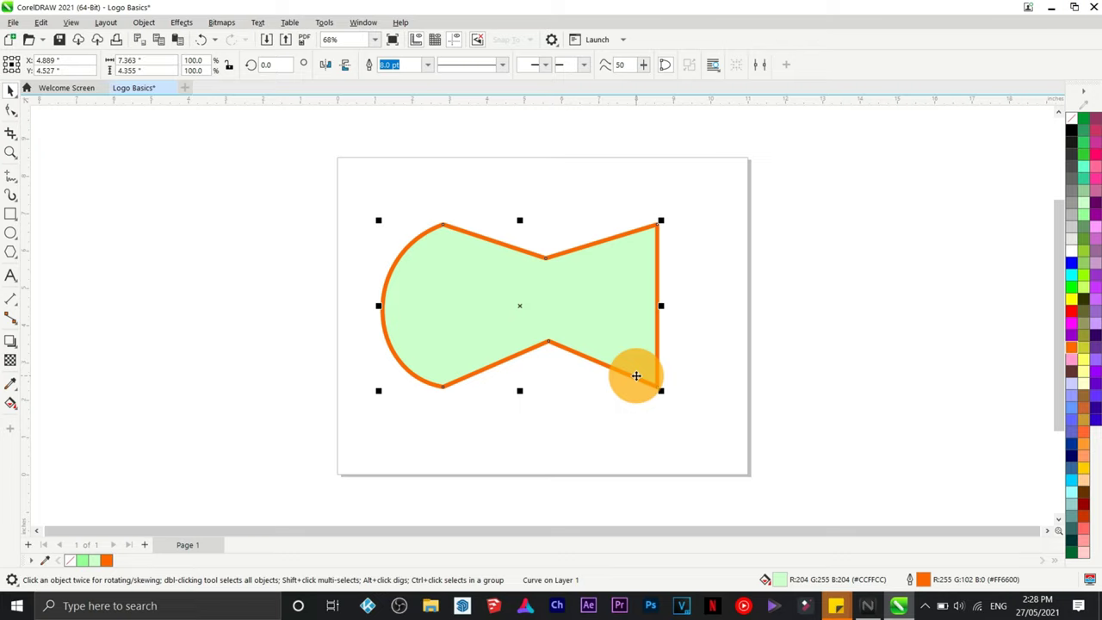
Delete the notched shape, draw a circle about 3.8 inches in diameter and shift it slightly up and left.
key("Delete")
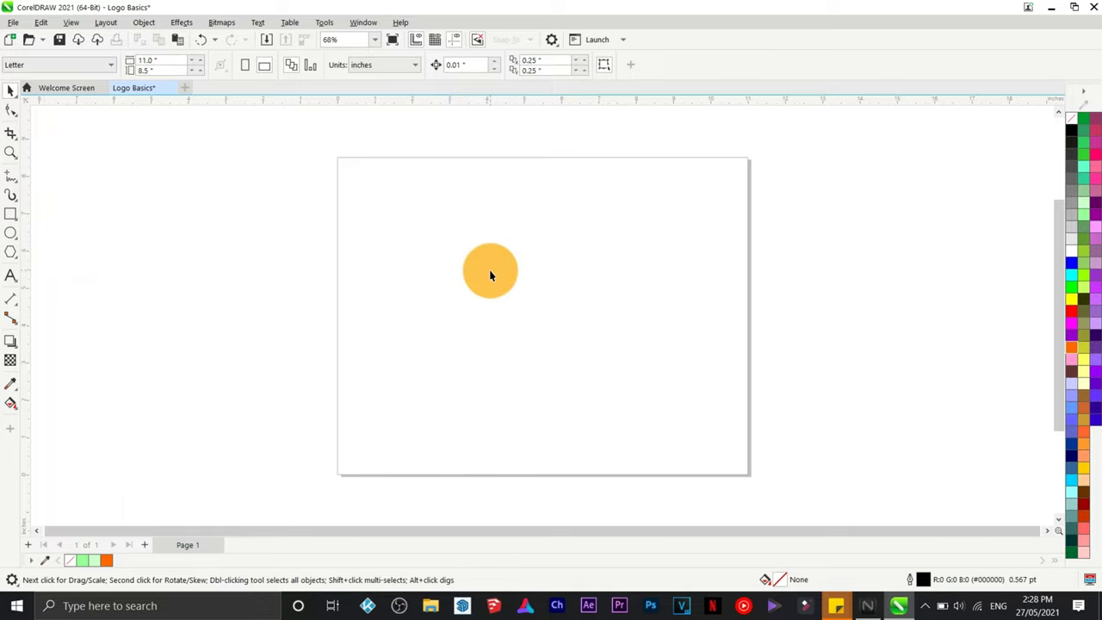
left_click(8, 239)
mouse_move(397, 241)
left_mouse_down()
mouse_move(458, 311)
mouse_move(539, 364)
mouse_move(448, 319)
mouse_move(485, 327)
mouse_move(542, 388)
mouse_move(345, 256)
mouse_move(261, 267)
mouse_move(370, 250)
mouse_move(504, 293)
mouse_move(543, 350)
left_mouse_up()
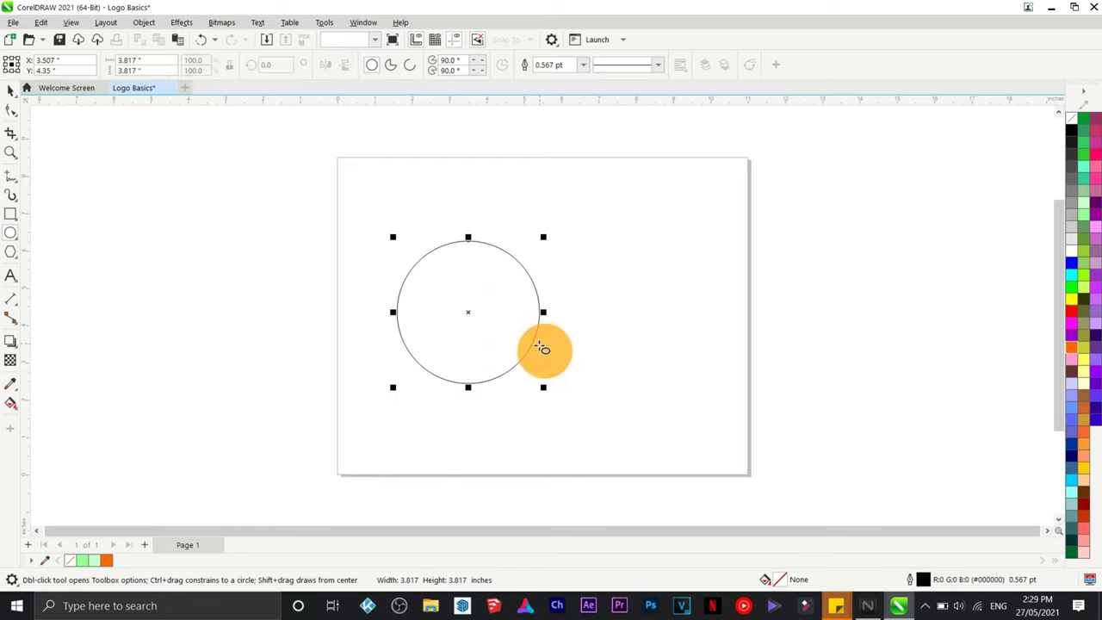
left_click(12, 93)
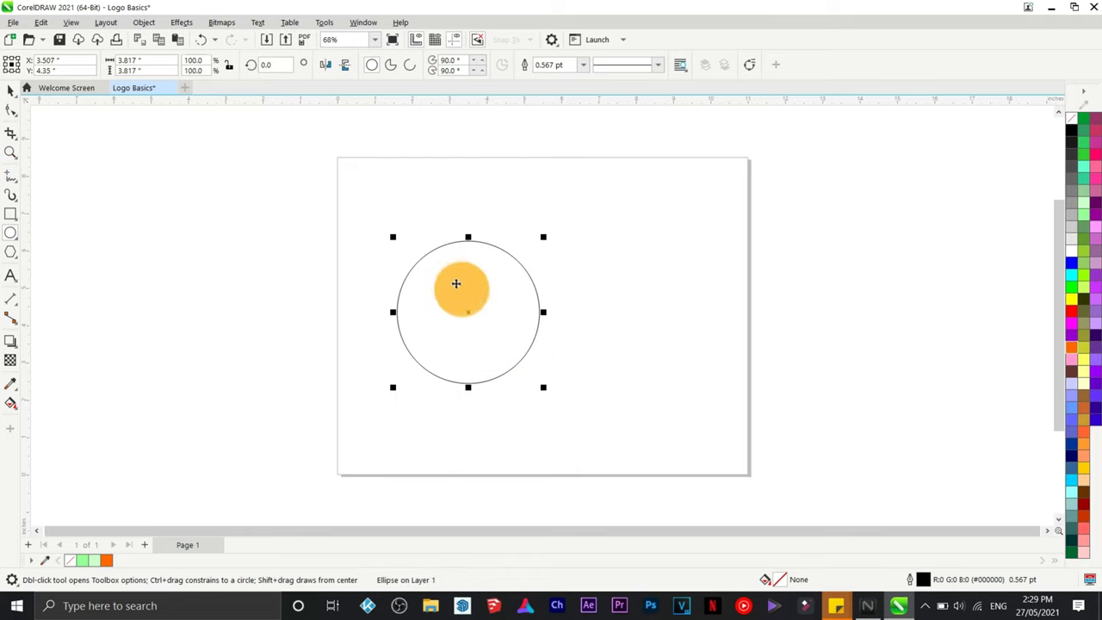
left_click_drag(456, 284, 431, 274)
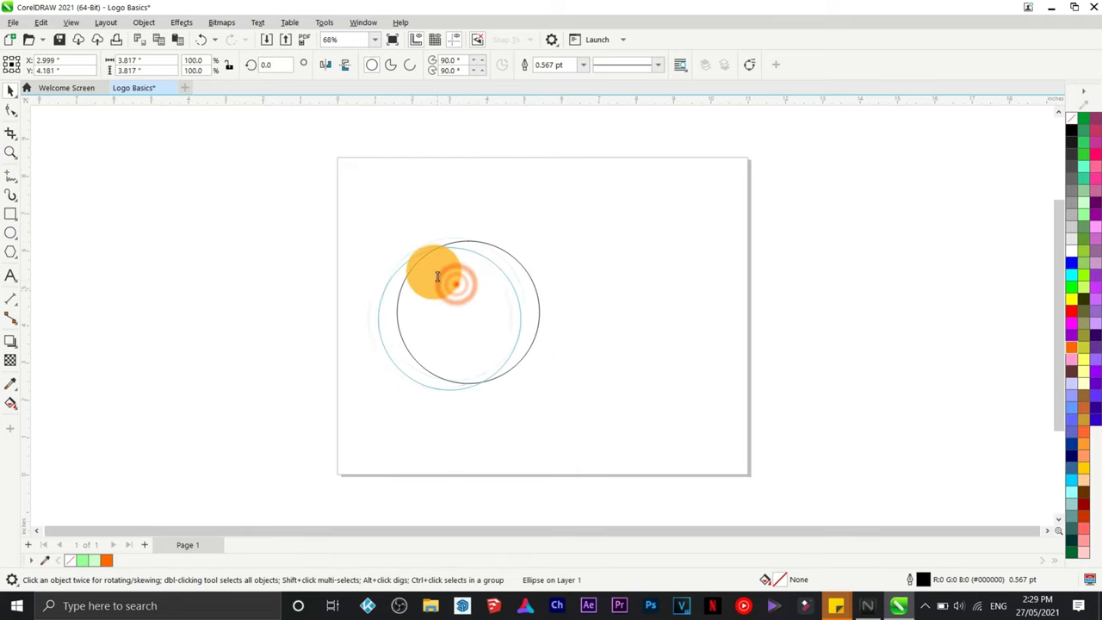
Fill the circle with light yellow (#FFFF66) and move it slightly to the left.
left_click(1083, 205)
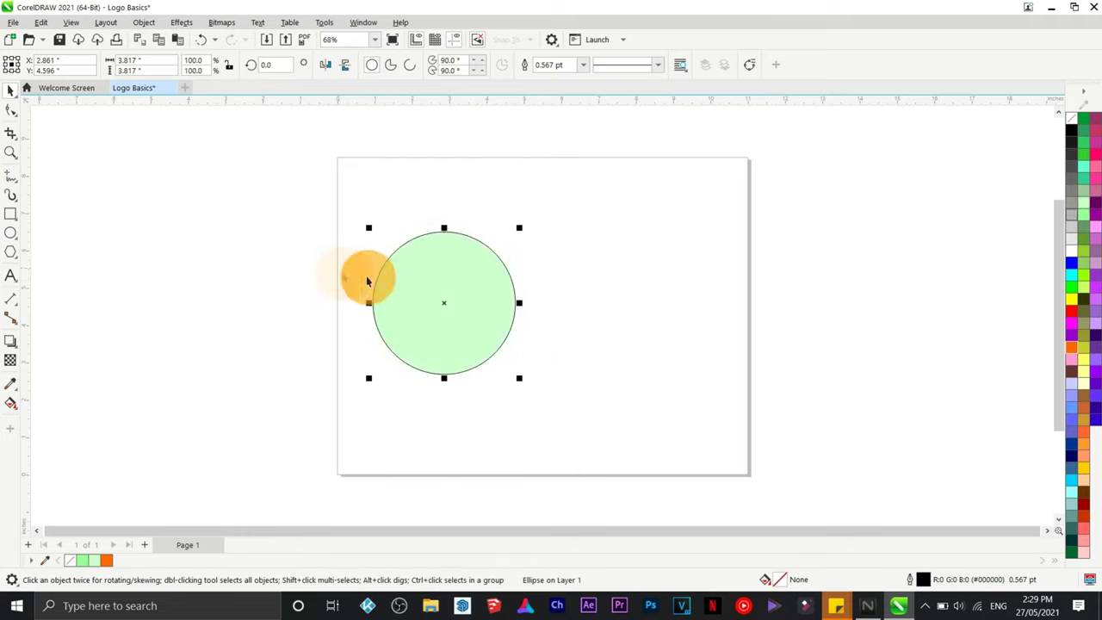
left_click(1085, 365)
left_click_drag(440, 278, 434, 273)
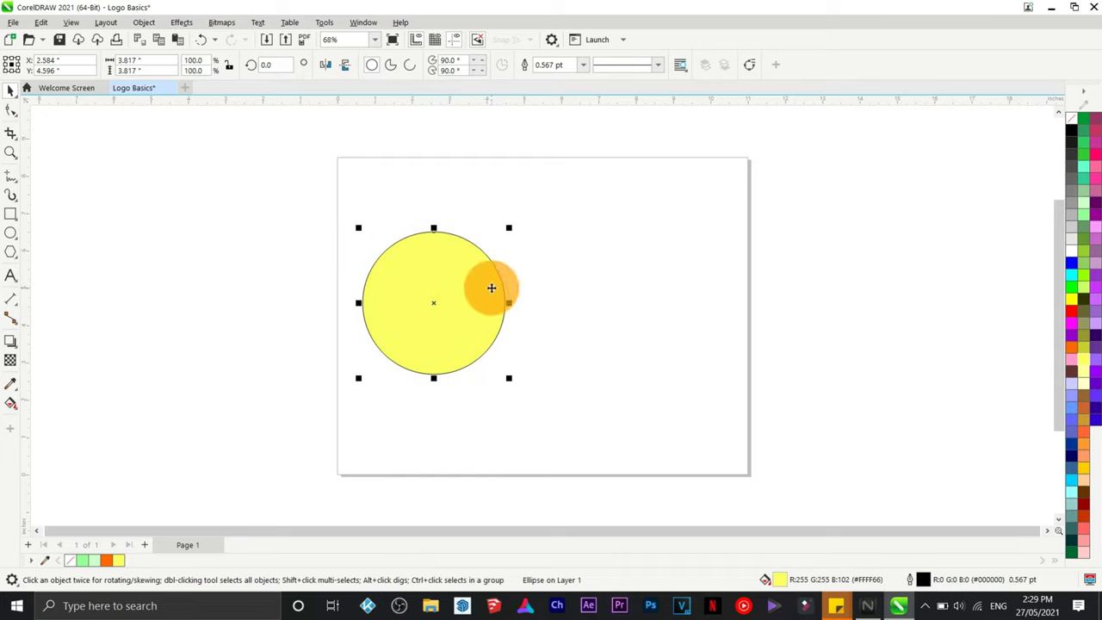
Place a copy of the yellow circle to its right so that the two circles overlap.
left_click_drag(491, 287, 579, 294)
right_click(583, 295)
left_click_drag(549, 335, 549, 328)
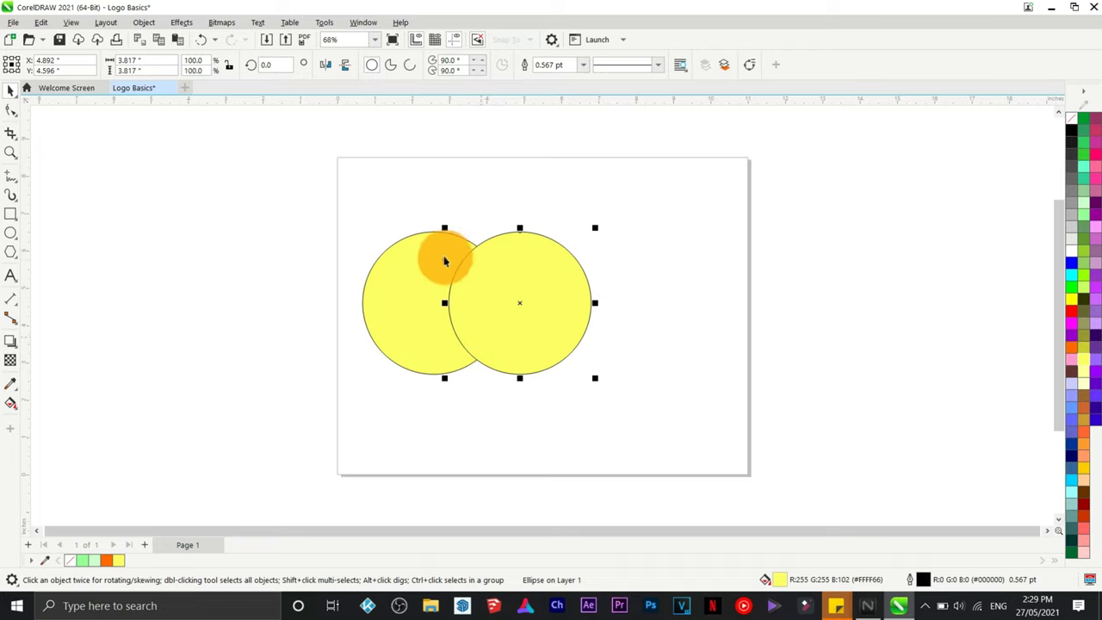
Weld the two overlapping circles into one shape and move it up and to the right.
left_click(603, 428)
left_click_drag(647, 419, 425, 338)
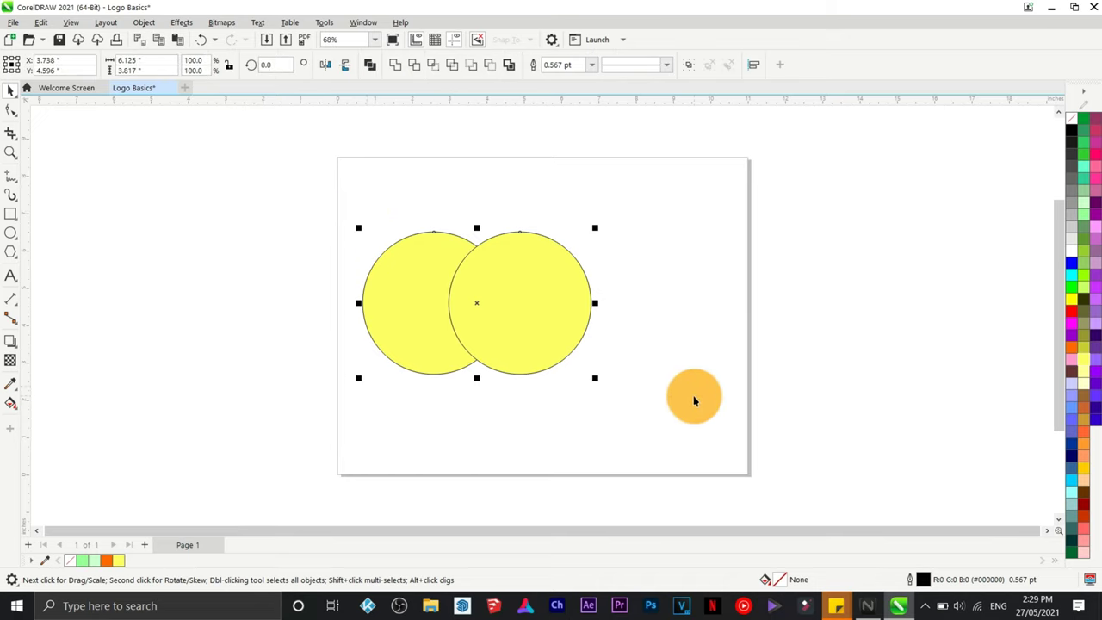
left_click_drag(635, 387, 519, 346)
left_click_drag(385, 291, 350, 207)
left_click_drag(635, 413, 380, 206)
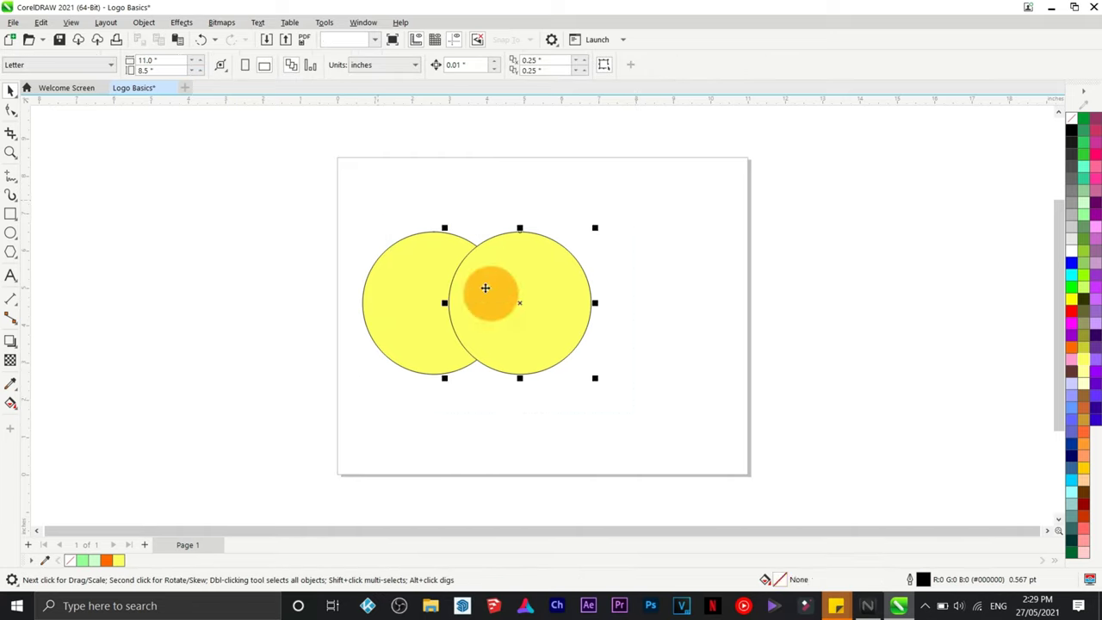
left_click_drag(655, 413, 314, 175)
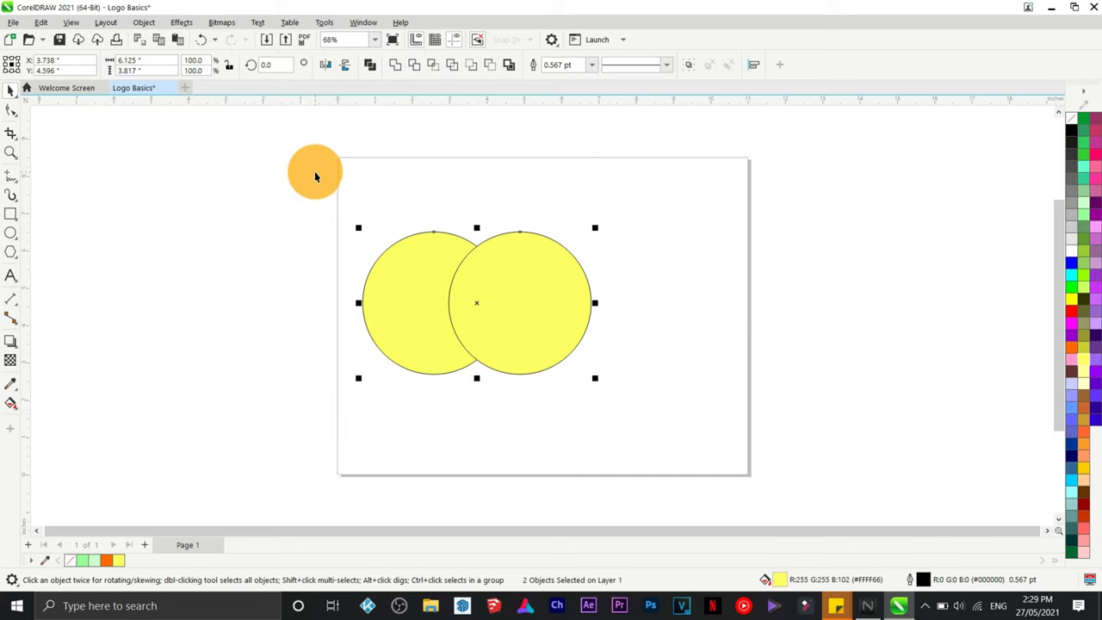
left_click(396, 64)
left_click(617, 366)
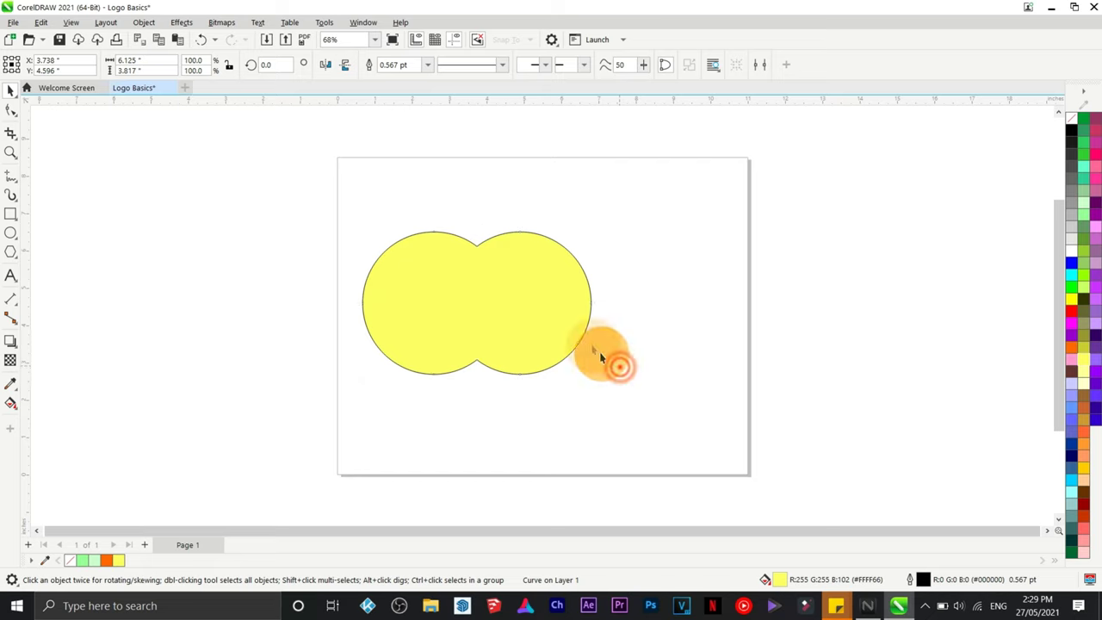
left_click_drag(548, 306, 564, 277)
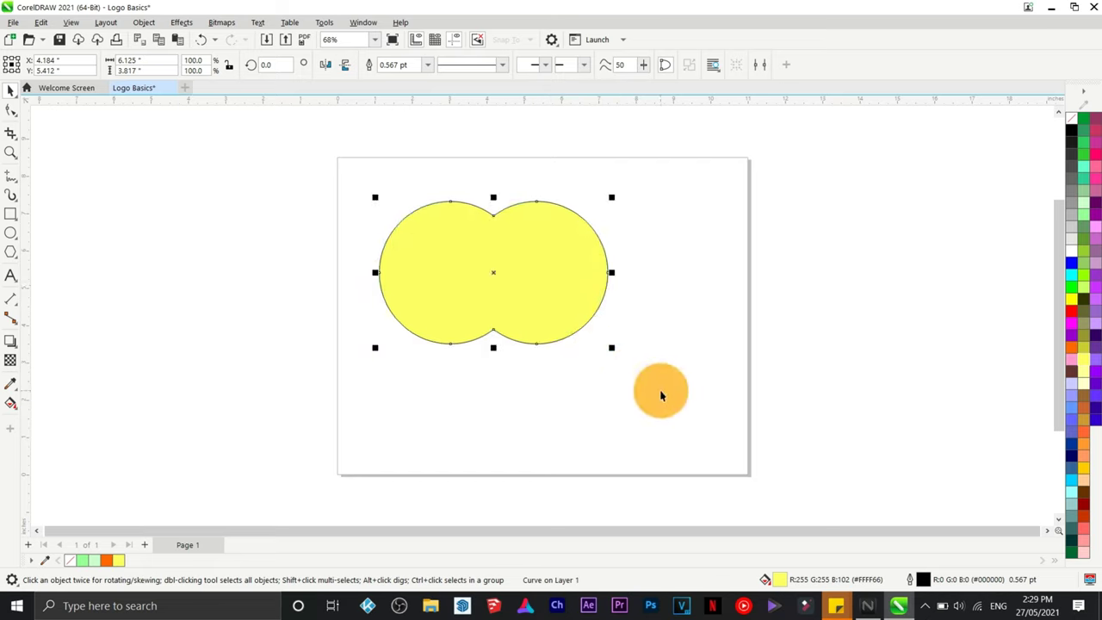
Undo the move and the weld, then shift the right circle and undo that shift as well.
key("ctrl+z")
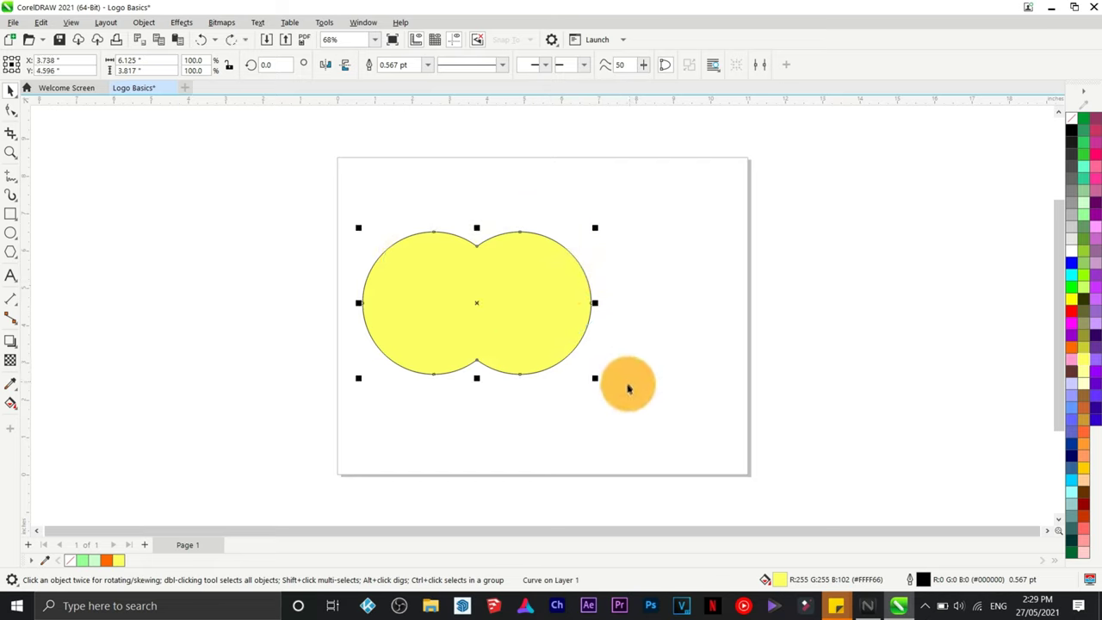
key("ctrl+z")
left_click(631, 399)
left_click_drag(561, 339, 608, 344)
key("ctrl+z")
Trim the left circle with the right one and move the right circle slightly away from the cut.
left_click_drag(640, 427, 321, 177)
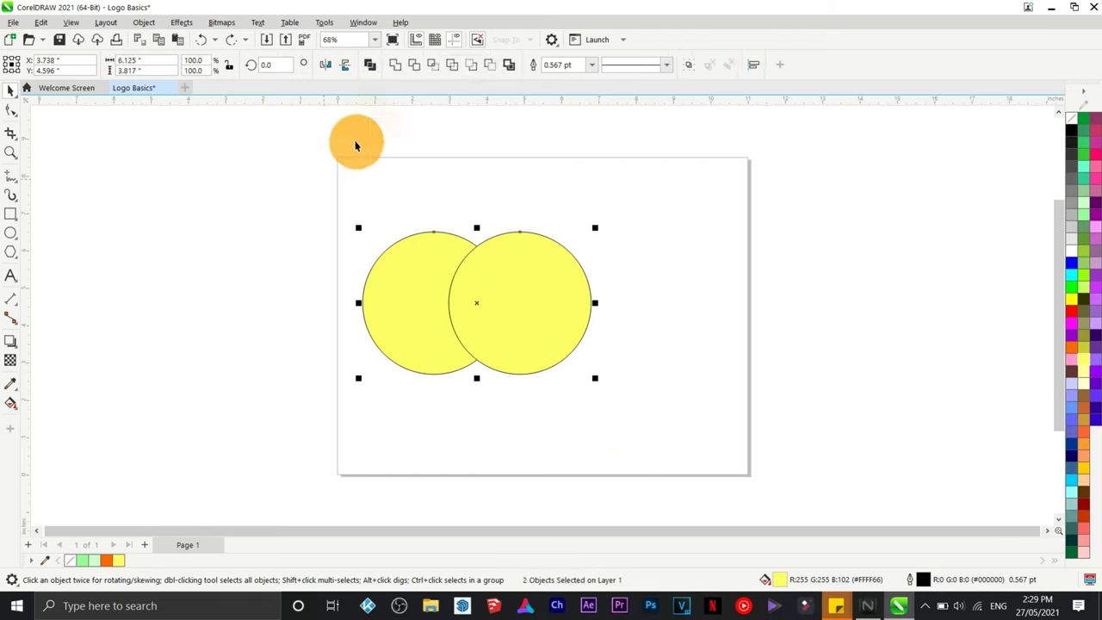
left_click(414, 66)
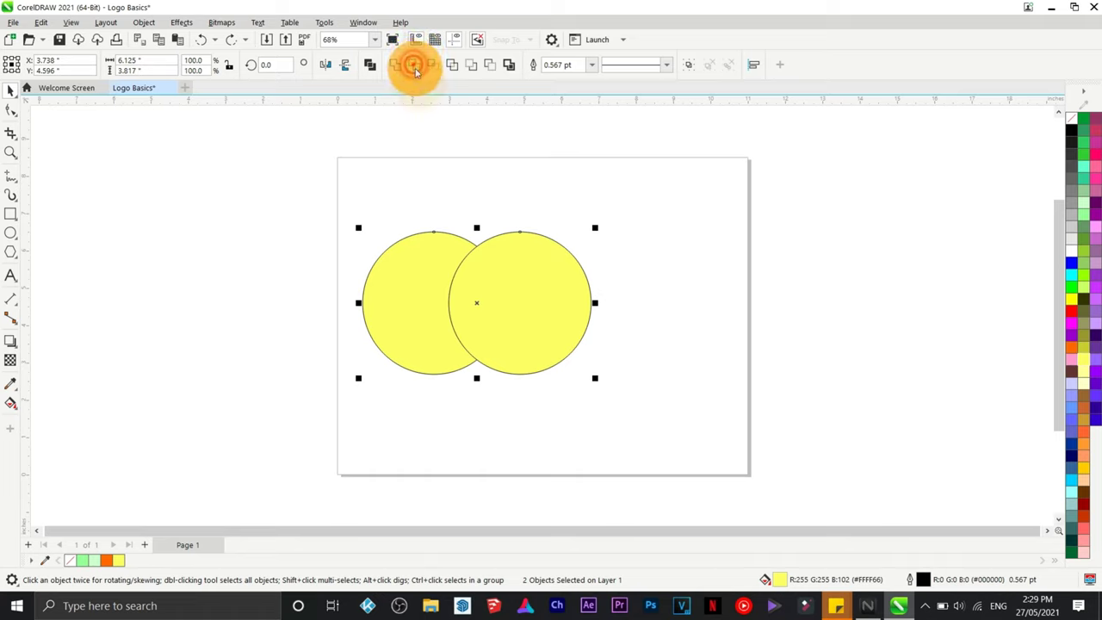
left_click(509, 267)
left_click_drag(530, 268, 526, 274)
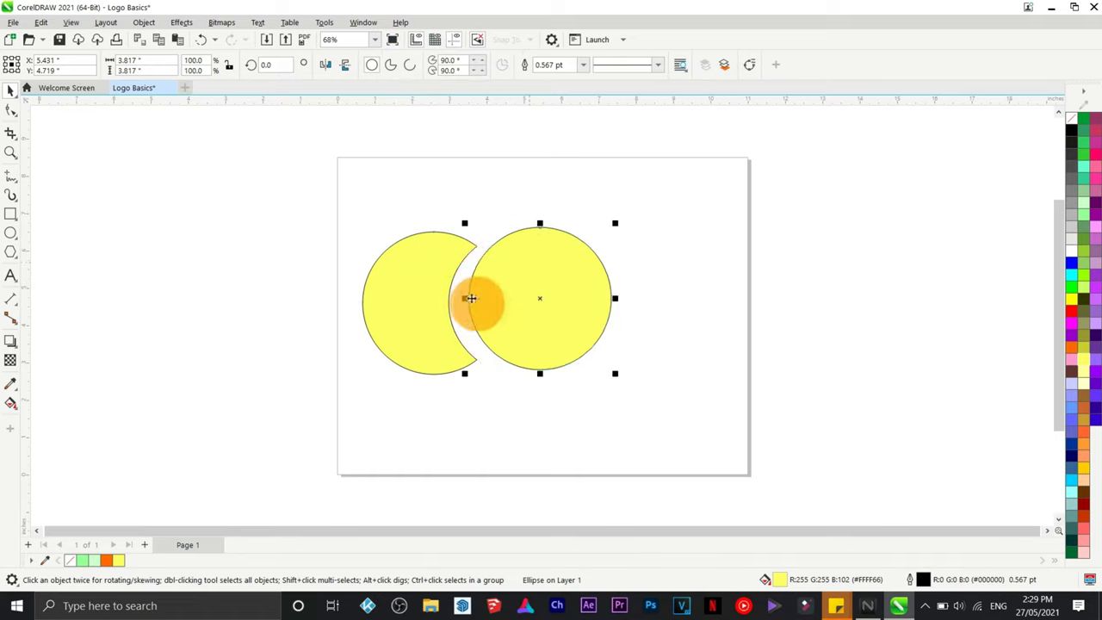
Undo the trim and move the right circle slightly left so it overlaps the other circle more.
key("ctrl+z")
left_click(585, 409)
left_click_drag(563, 339, 543, 329)
Create the intersection of the two circles, then separate the right circle and move the leaf-shaped piece above both.
left_click_drag(657, 392, 333, 169)
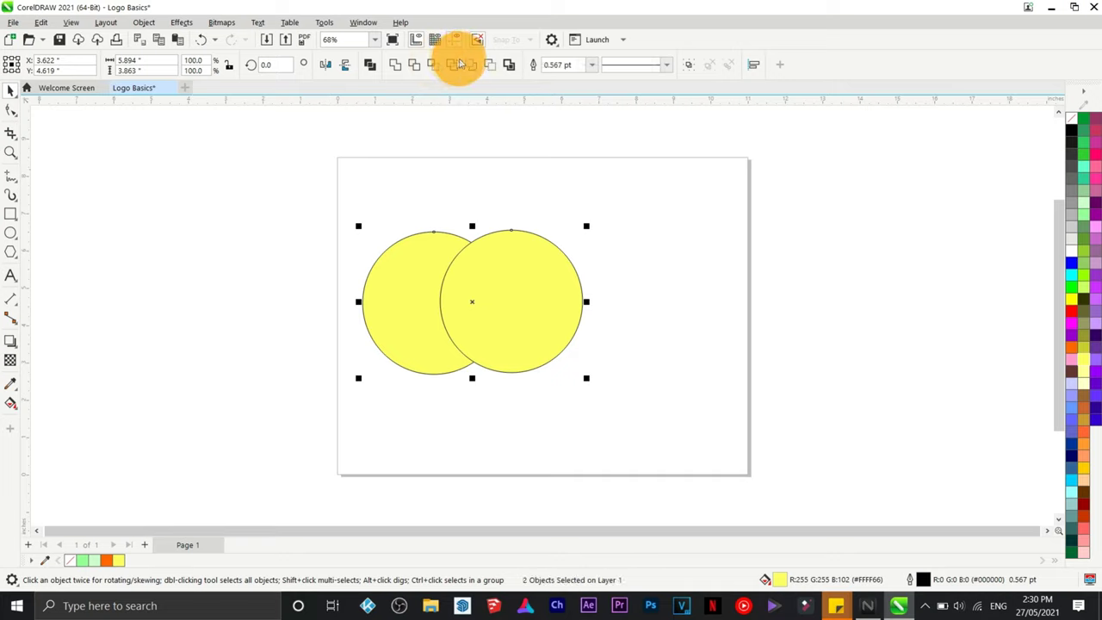
left_click(432, 66)
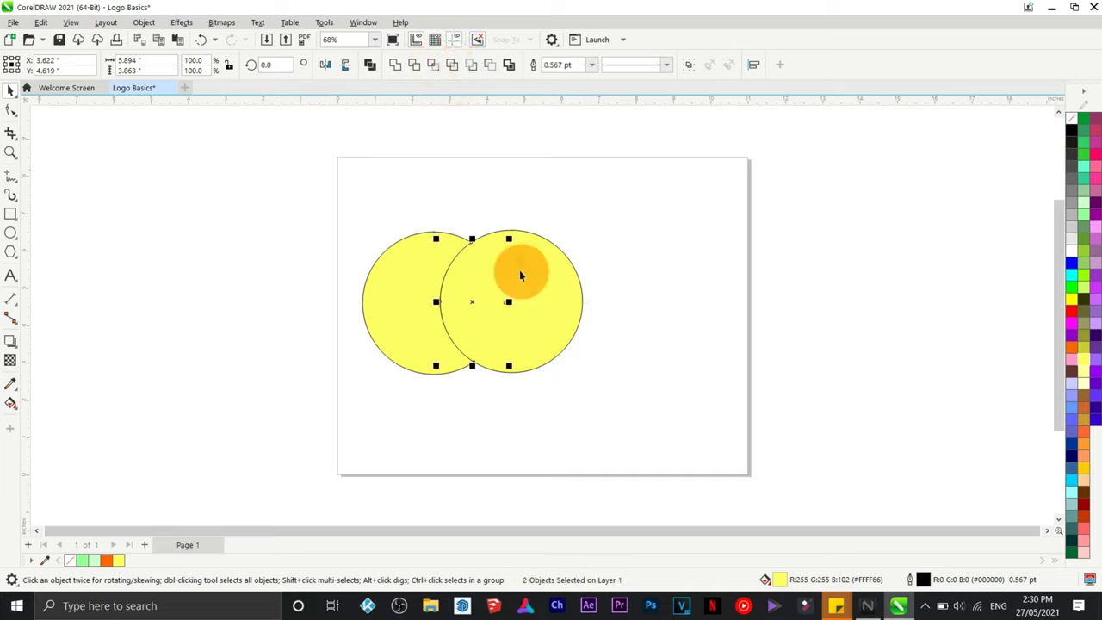
left_click_drag(521, 310, 606, 323)
left_click_drag(477, 304, 509, 188)
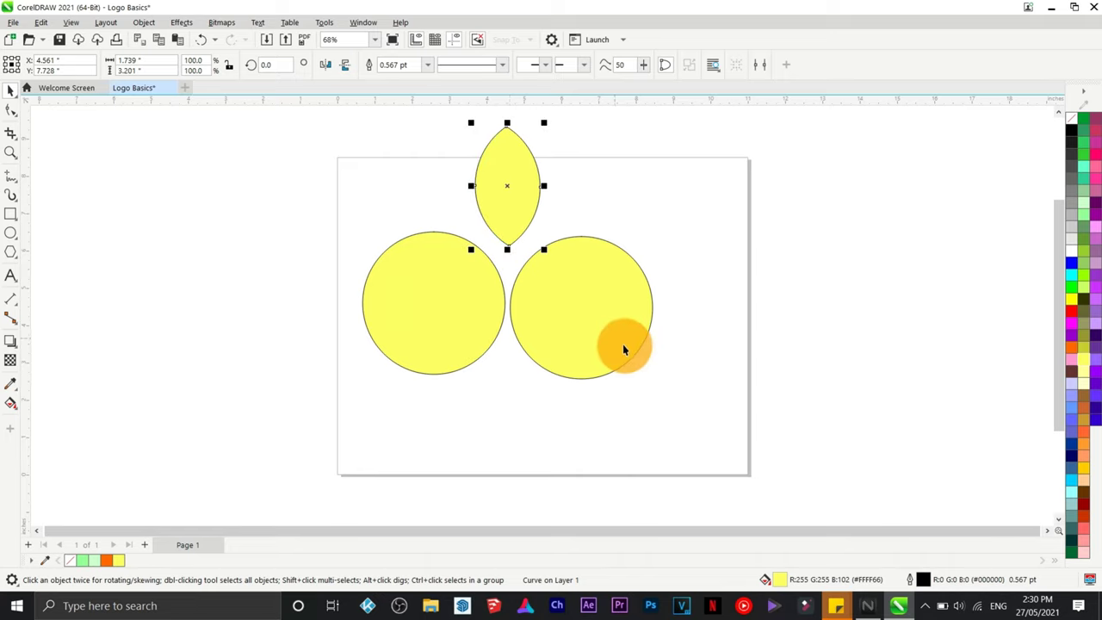
Delete both circles and the leaf-shaped intersection together.
left_click(732, 392)
left_click_drag(710, 402, 266, 148)
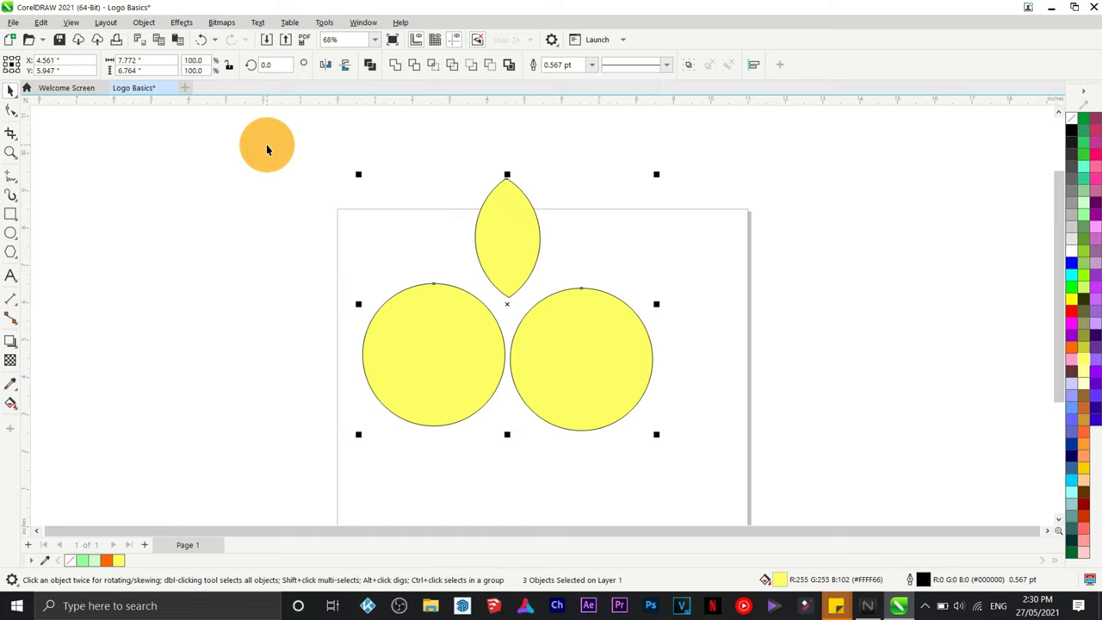
key("Delete")
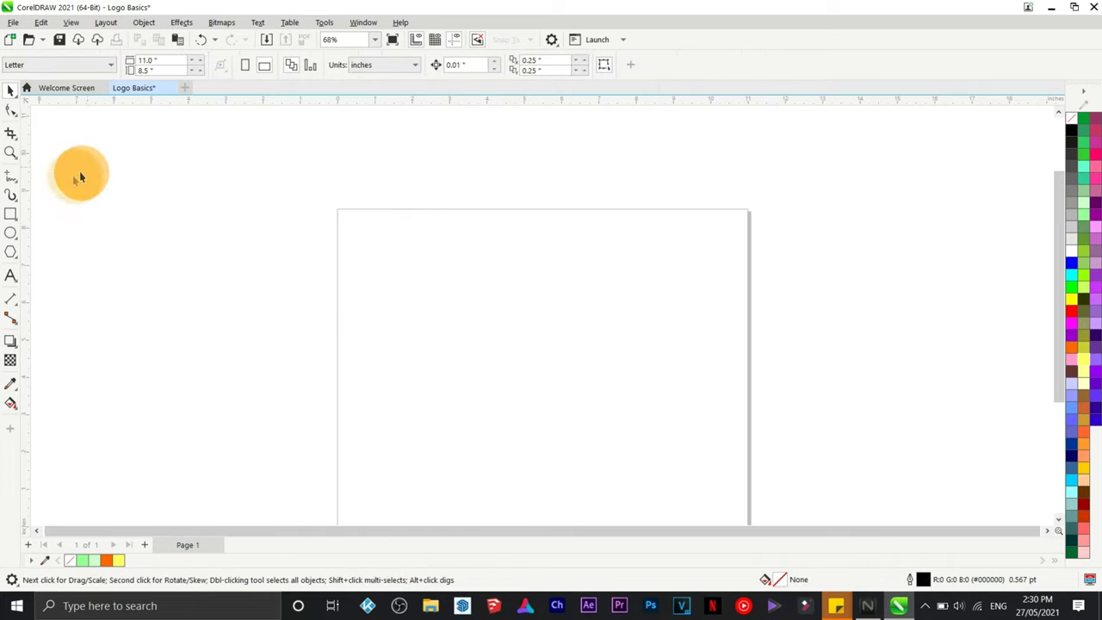
Draw several freehand signature-like strokes on the page with the Artistic Media tool, using the preset that tapers from thick to thin.
left_click(11, 198)
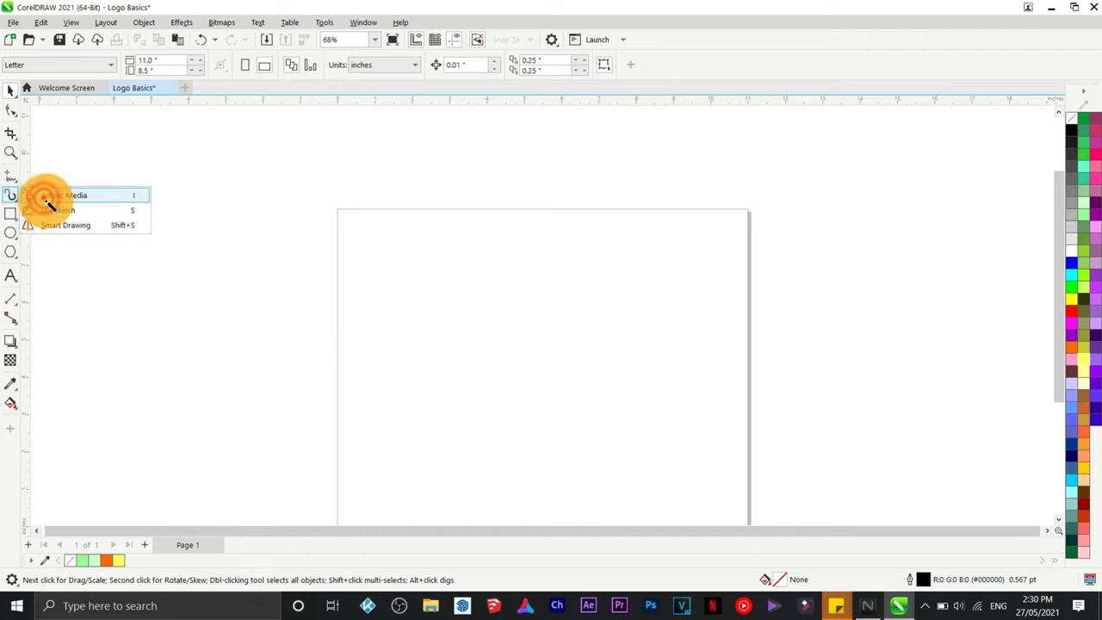
left_click(50, 198)
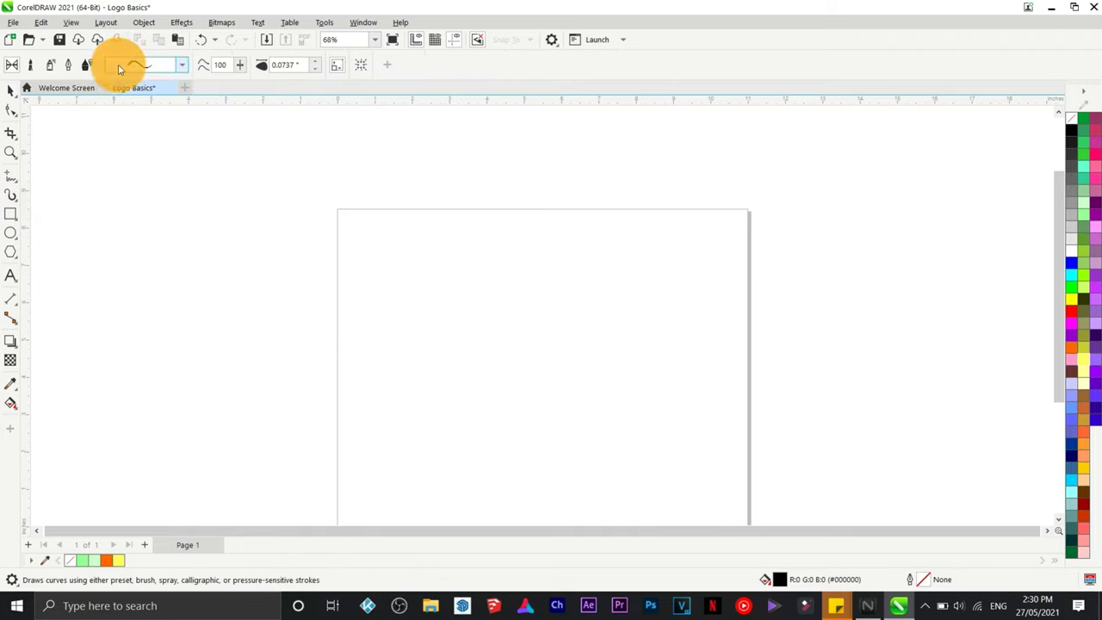
left_click(182, 67)
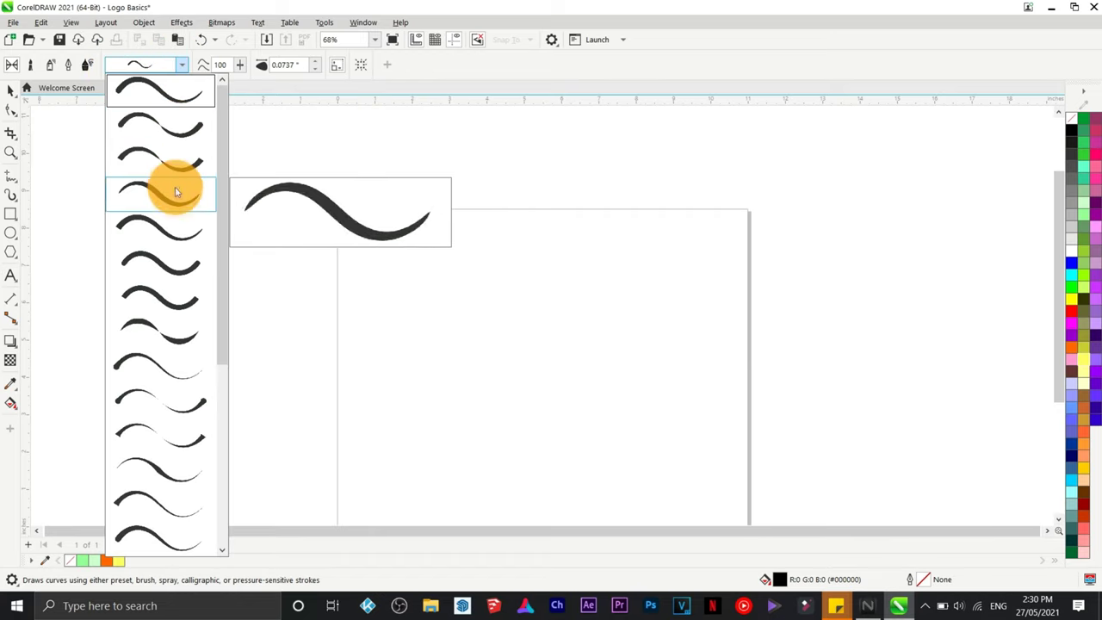
left_click(144, 362)
mouse_move(507, 293)
left_mouse_down()
mouse_move(416, 360)
mouse_move(499, 310)
mouse_move(522, 364)
mouse_move(482, 334)
mouse_move(499, 313)
mouse_move(578, 337)
left_mouse_up()
left_click_drag(532, 245, 523, 261)
mouse_move(555, 207)
left_mouse_down()
mouse_move(533, 275)
mouse_move(558, 317)
mouse_move(680, 325)
left_mouse_up()
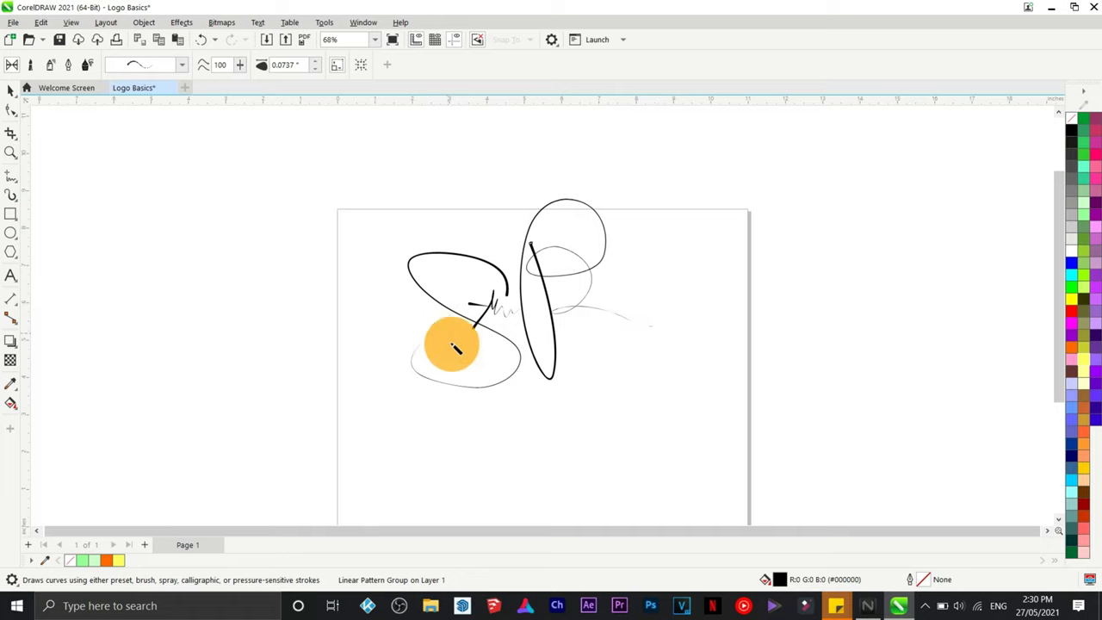
mouse_move(451, 456)
left_mouse_down()
mouse_move(561, 399)
mouse_move(730, 439)
left_mouse_up()
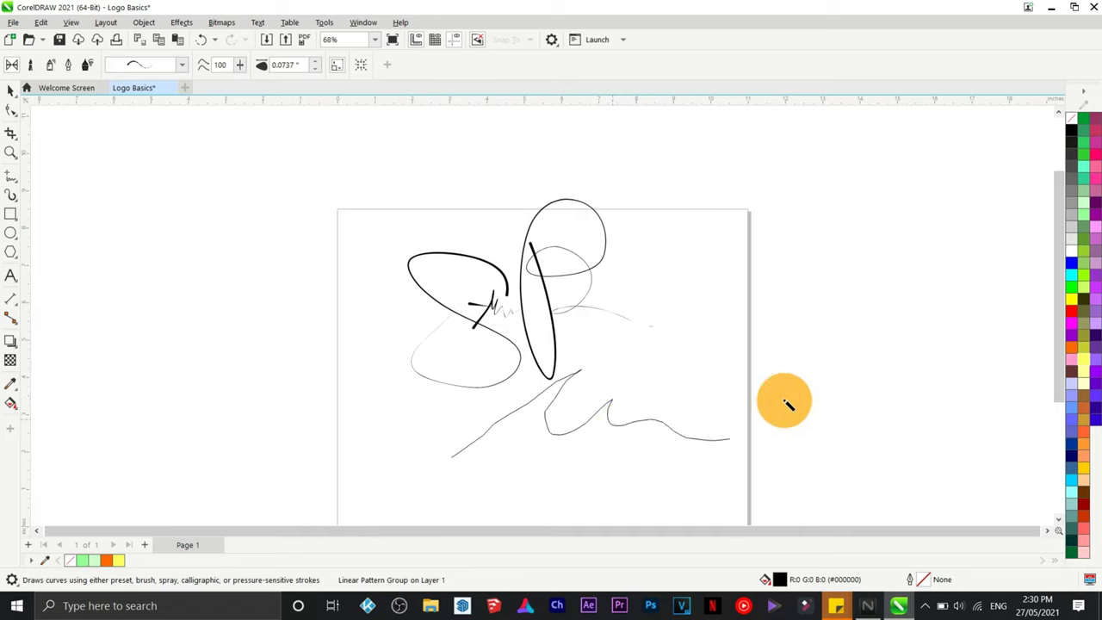
mouse_move(379, 379)
left_mouse_down()
mouse_move(369, 413)
mouse_move(411, 411)
left_mouse_up()
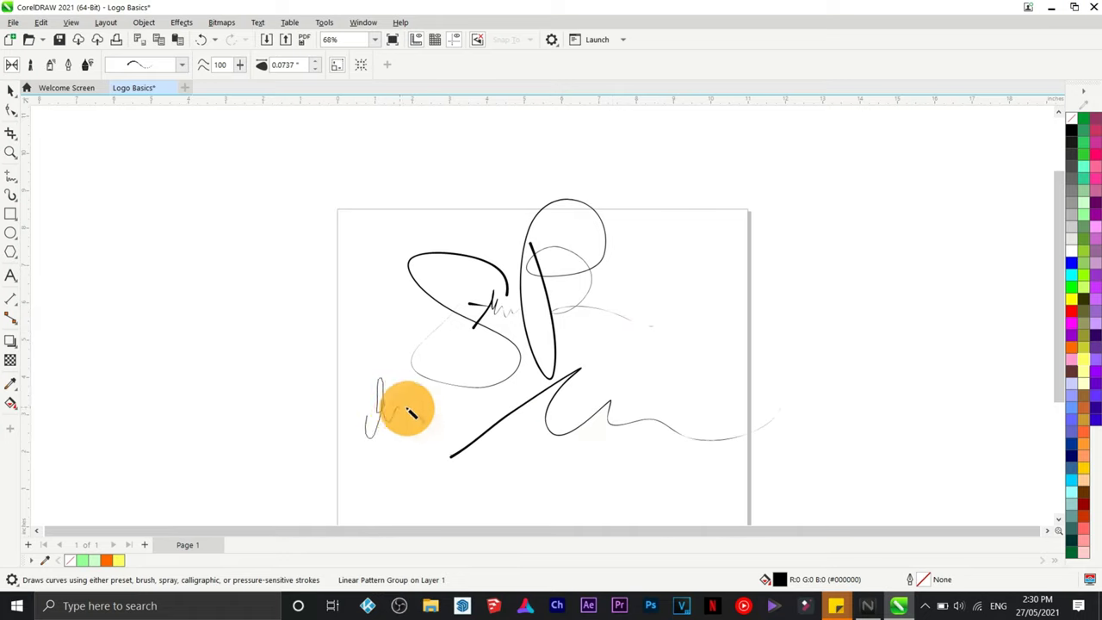
Delete all the Artistic Media strokes from the page.
left_click(10, 90)
mouse_move(306, 167)
left_mouse_down()
mouse_move(849, 482)
mouse_move(878, 484)
mouse_move(891, 457)
left_mouse_up()
key("Delete")
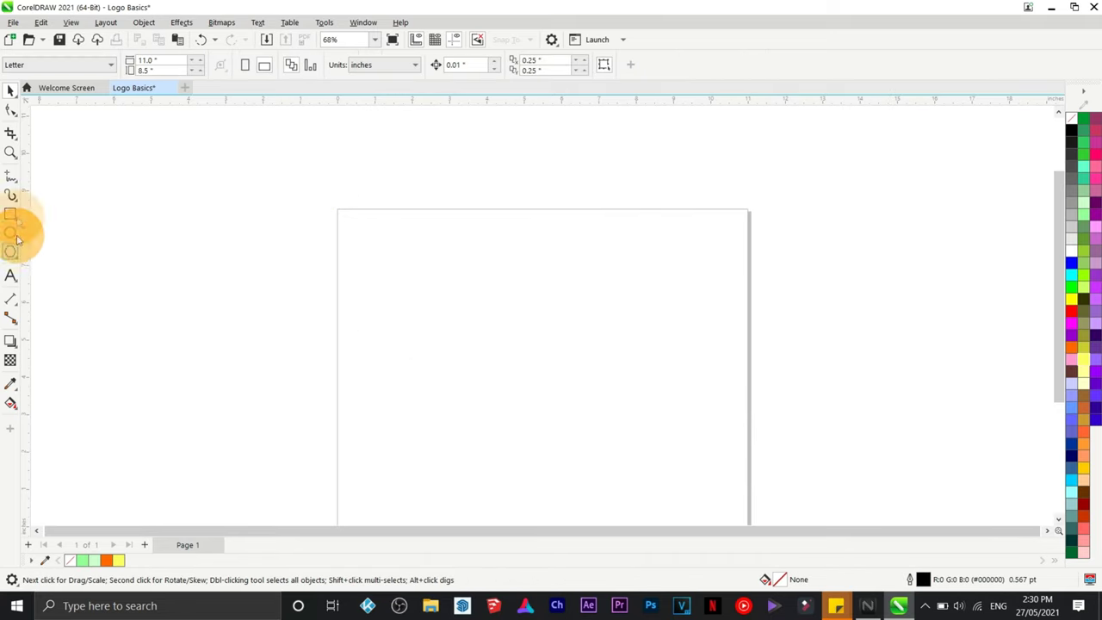
Draw a smaller freehand signature with tapered Artistic Media strokes on the left half of the page.
left_click(11, 197)
mouse_move(379, 416)
left_mouse_down()
mouse_move(447, 281)
mouse_move(419, 350)
mouse_move(419, 330)
mouse_move(465, 327)
left_mouse_up()
left_click(430, 342)
left_click_drag(467, 270, 472, 381)
mouse_move(452, 306)
left_mouse_down()
mouse_move(477, 335)
mouse_move(510, 338)
left_mouse_up()
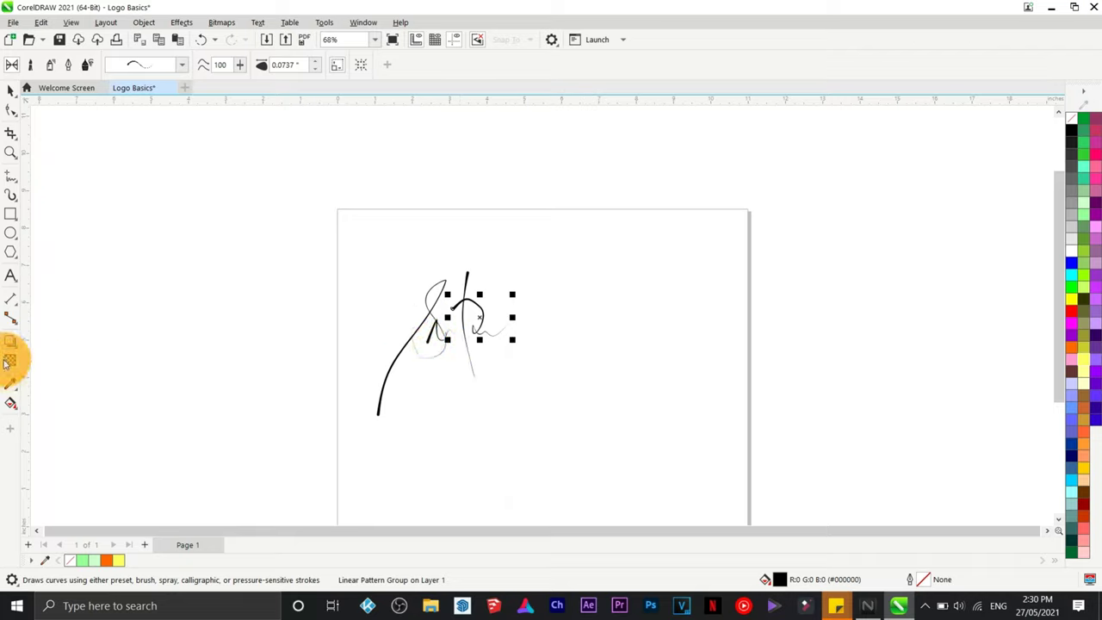
left_click(11, 152)
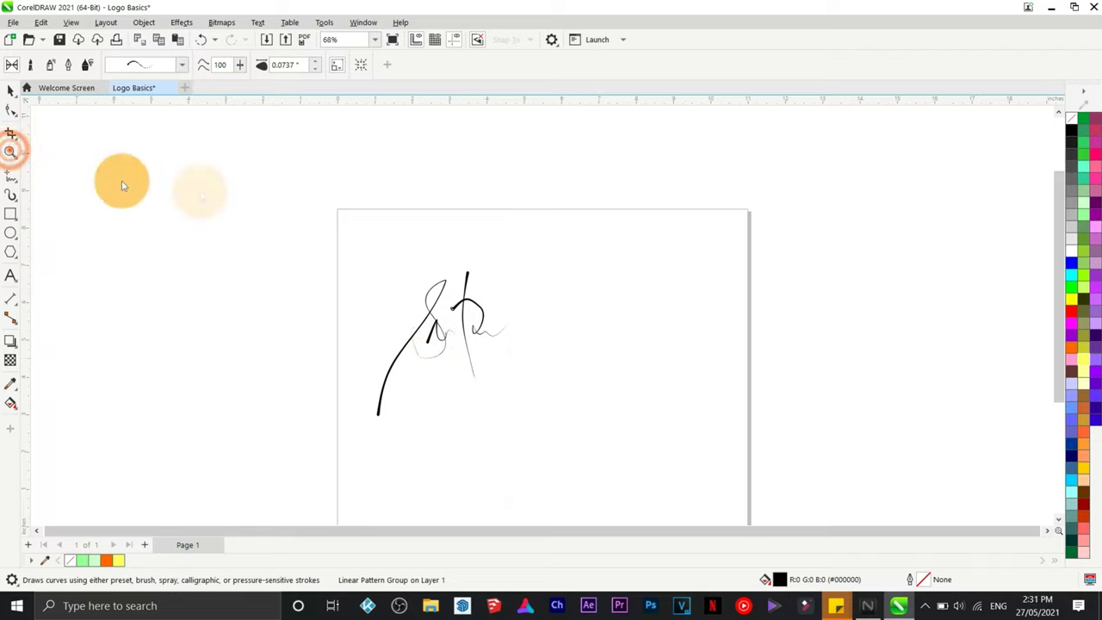
mouse_move(342, 238)
left_mouse_down()
mouse_move(458, 369)
mouse_move(556, 432)
left_mouse_up()
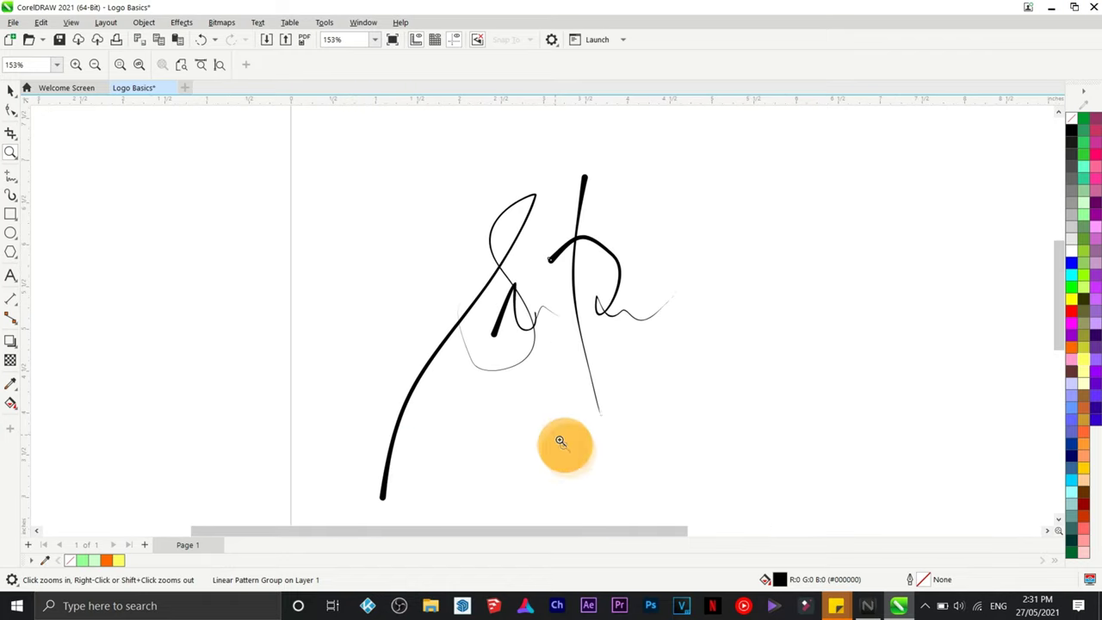
Straighten the tall vertical stroke of the signature with the Shape tool by moving its lower node and adjusting its curve.
left_click(10, 110)
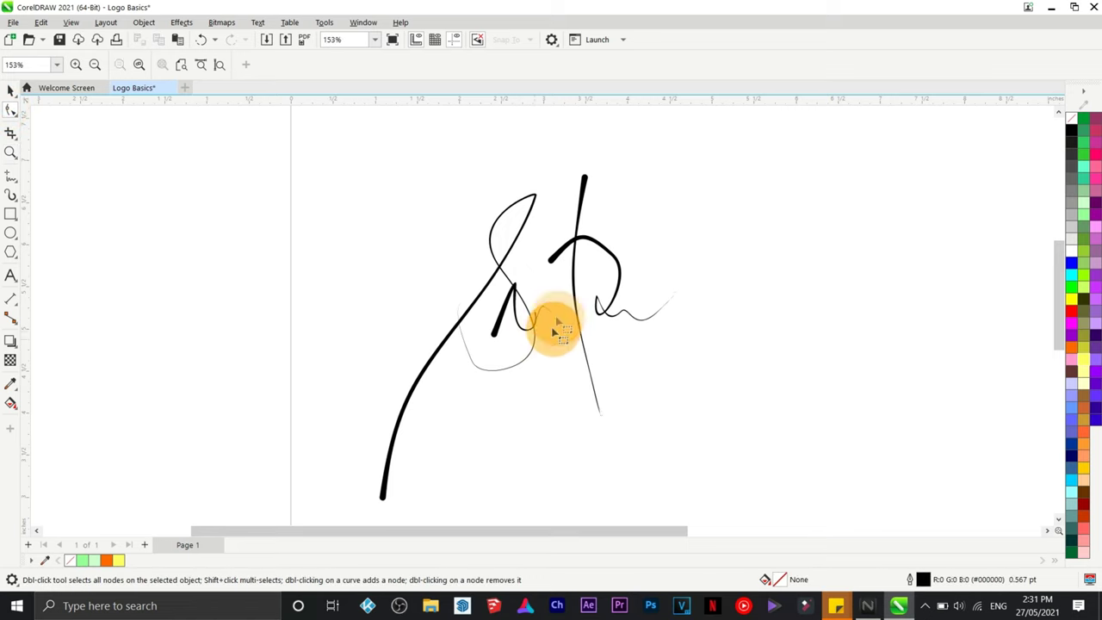
left_click(578, 319)
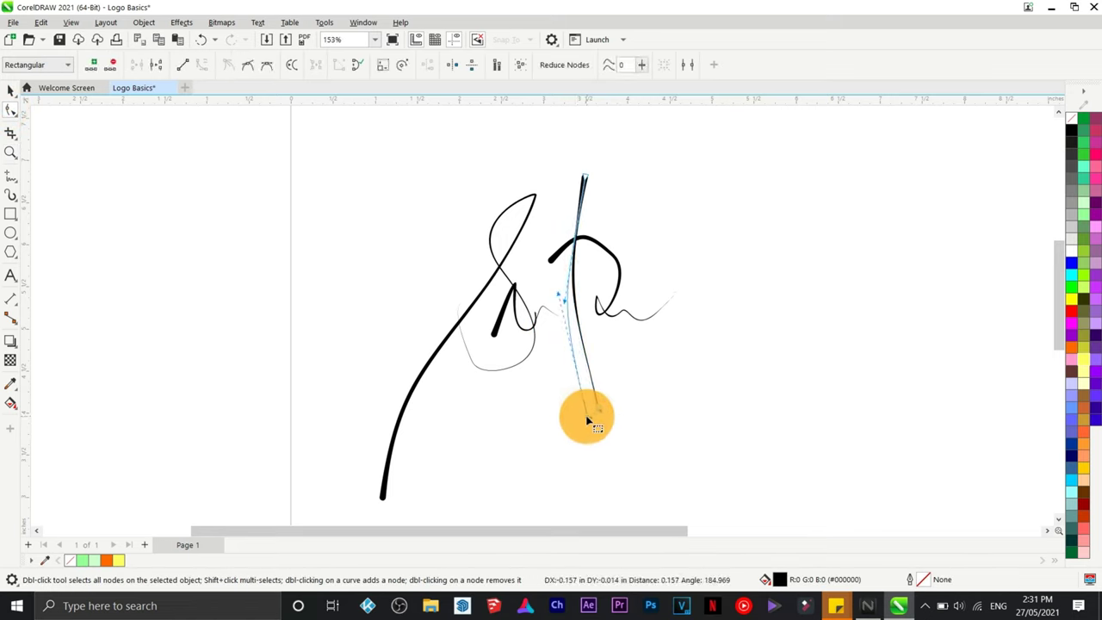
left_click_drag(586, 421, 588, 417)
left_click_drag(569, 308, 588, 325)
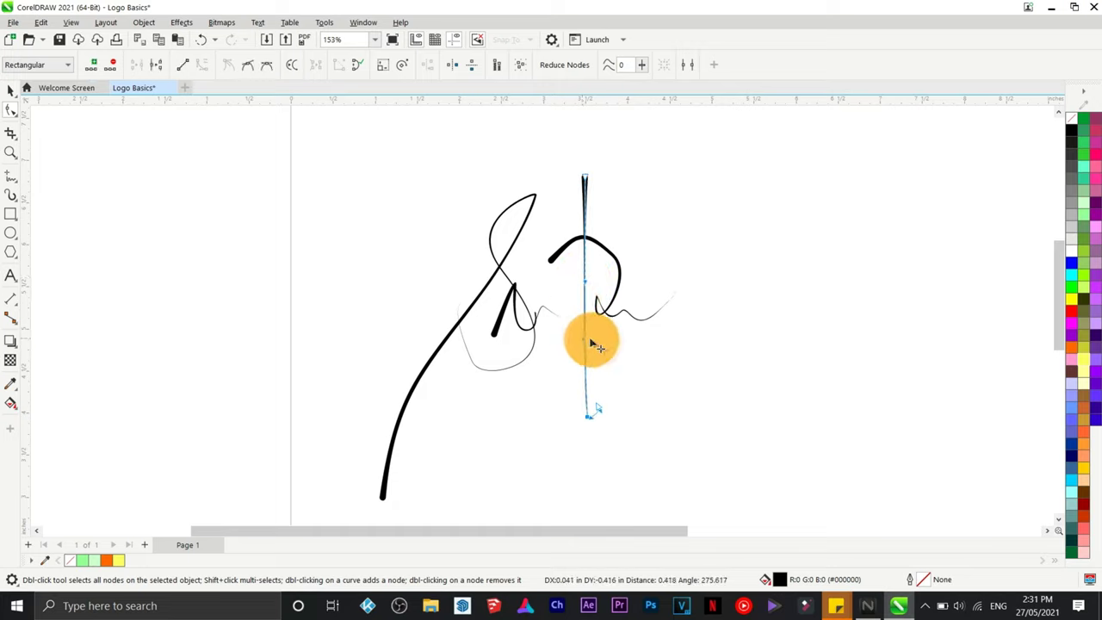
left_click(590, 342)
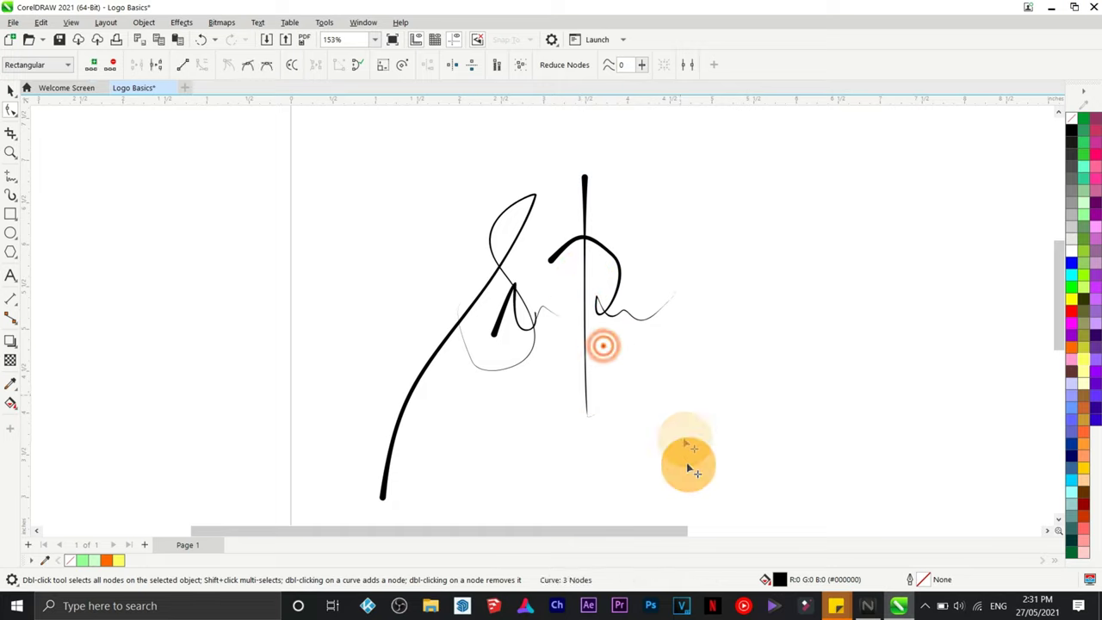
Remove the small hook at the lower end of the vertical stroke by deleting its extra node.
left_click(594, 415)
scroll(596, 411, "up", 5)
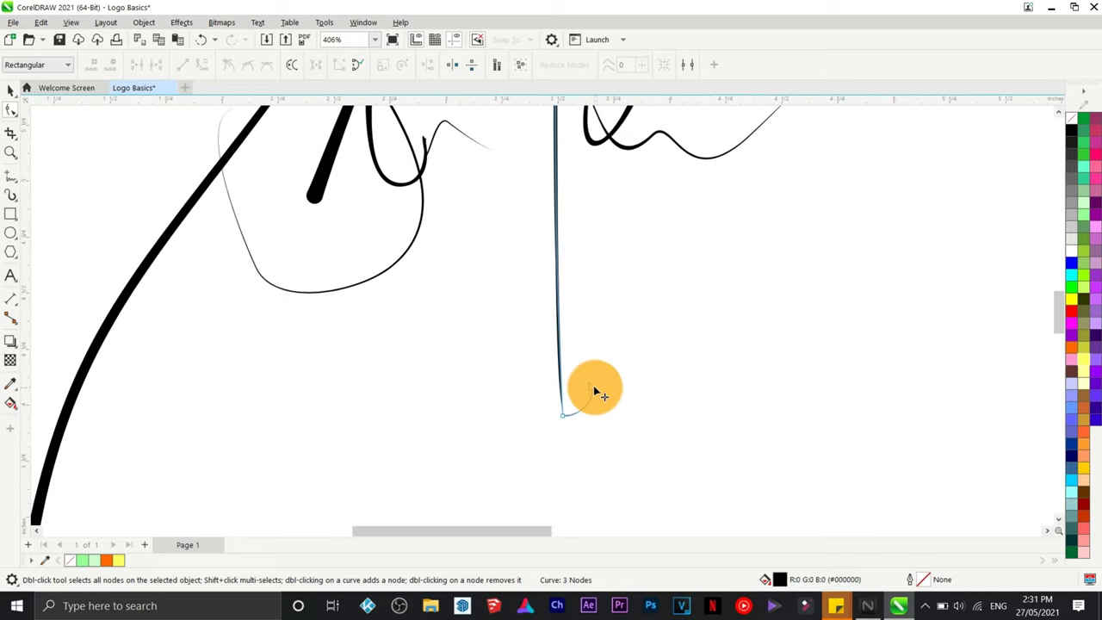
left_click_drag(592, 389, 563, 419)
double_click(568, 422)
scroll(570, 403, "down", 4)
scroll(569, 403, "down", 1)
left_click(505, 389)
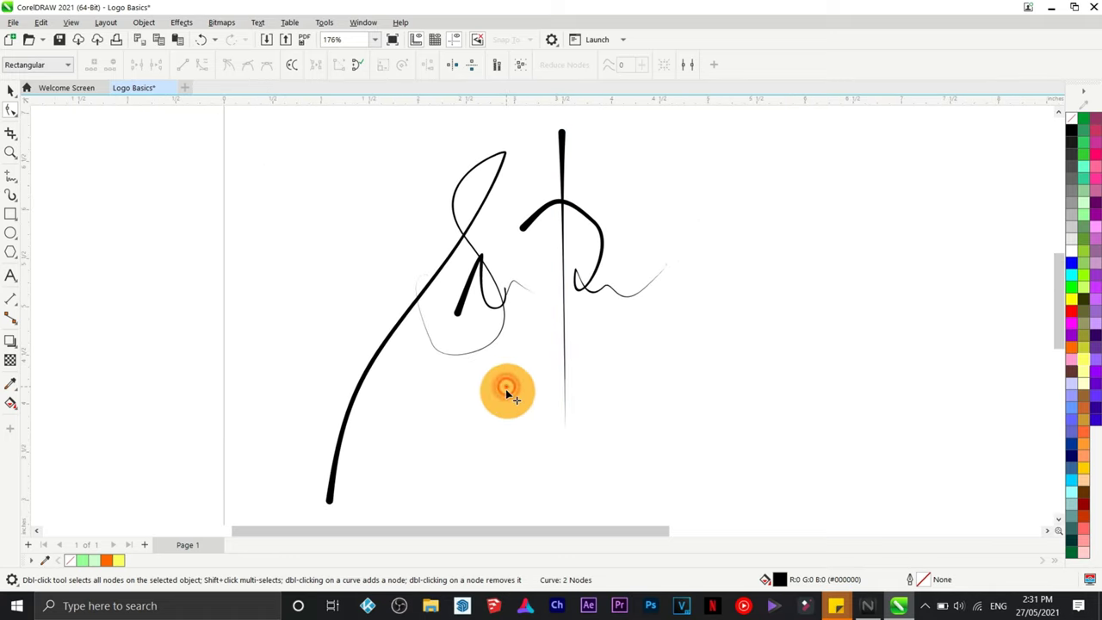
Straighten the long diagonal stroke of the signature's first letter by adjusting its lower curve segment.
left_click(360, 400)
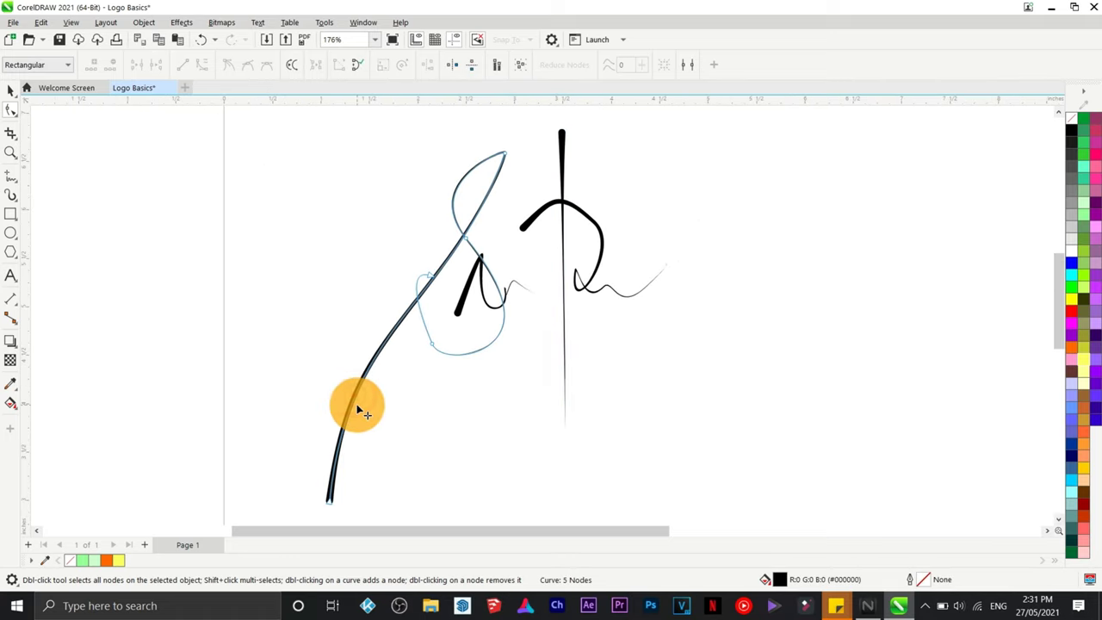
left_click(330, 505)
left_click_drag(349, 328, 465, 401)
left_click(531, 383)
scroll(531, 383, "down", 1)
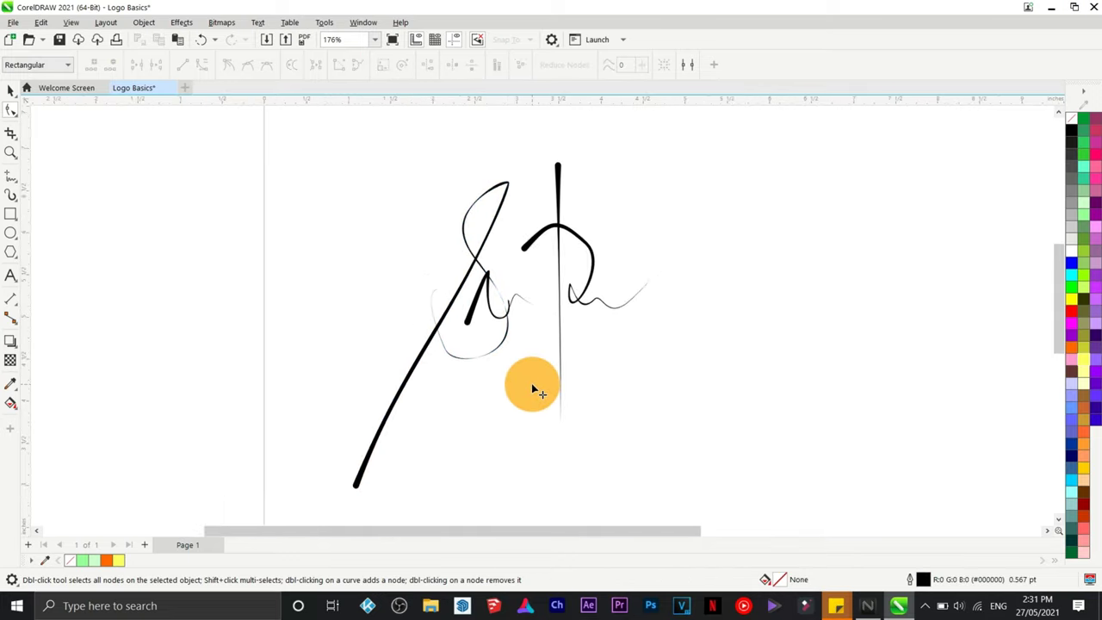
Move the strokes of the signature's second letter closer to the first letter.
left_click(9, 91)
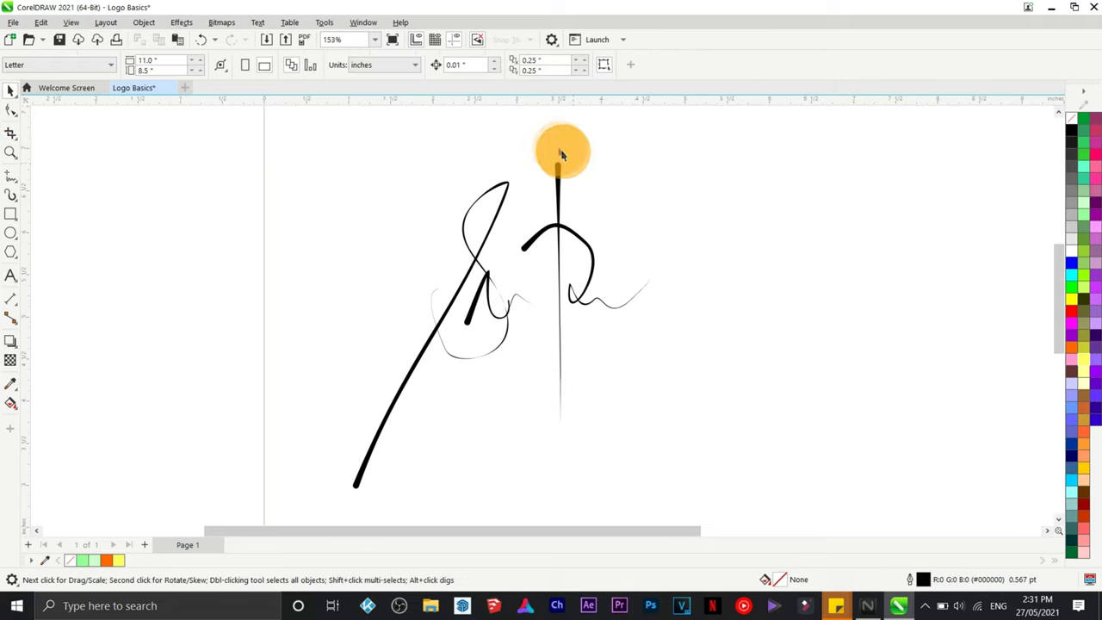
left_click_drag(514, 130, 718, 440)
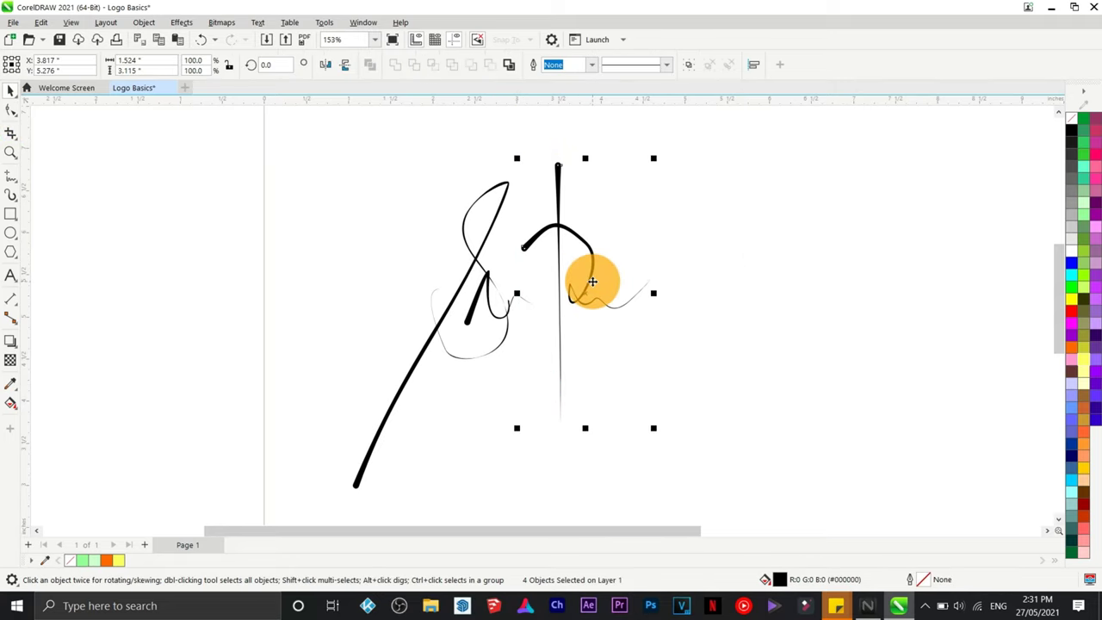
mouse_move(588, 280)
left_mouse_down()
mouse_move(558, 280)
mouse_move(505, 246)
left_mouse_up()
left_click(668, 297)
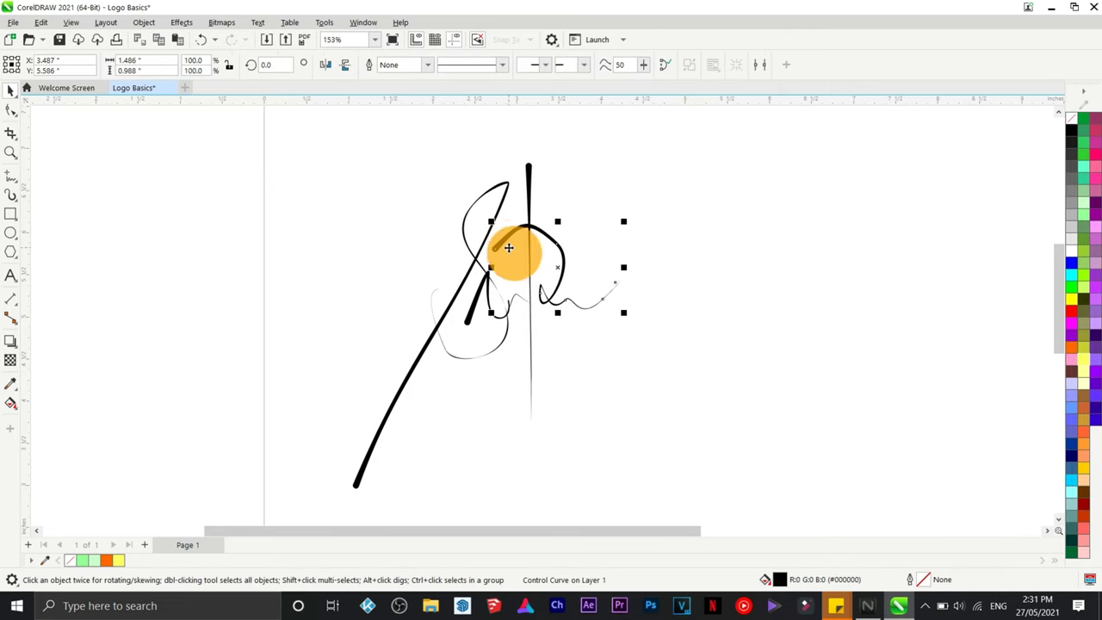
Round off the arched stroke of the second letter by adjusting its upper node with the Shape tool.
left_click(13, 109)
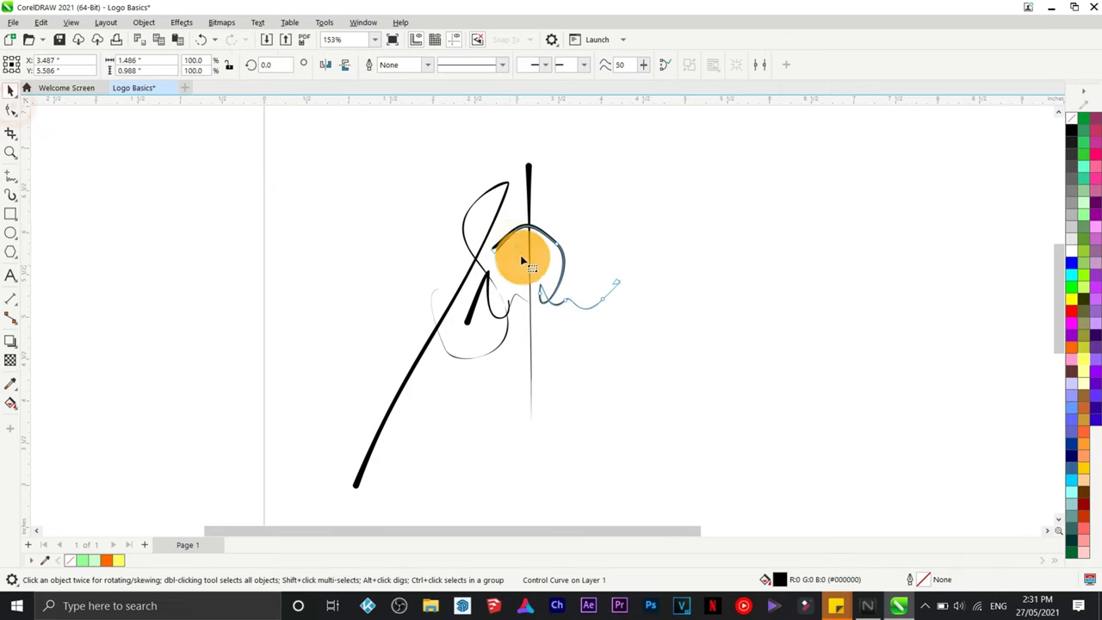
left_click(556, 247)
left_click_drag(556, 249, 503, 231)
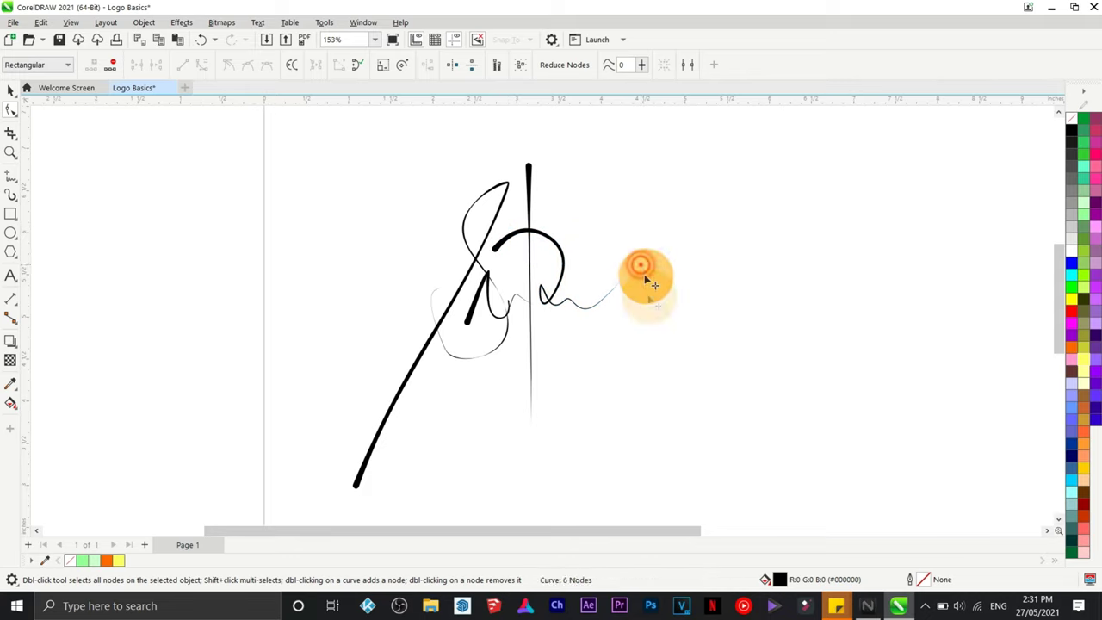
left_click(645, 278)
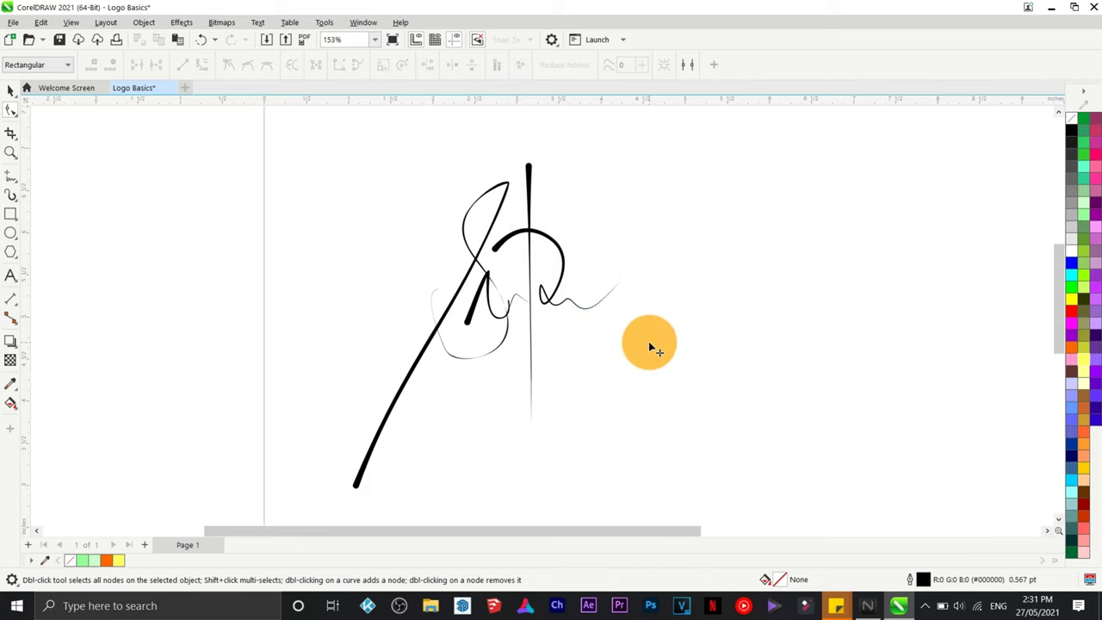
Reshape the lower loop of the signature's first letter by adjusting its node.
left_click(472, 360)
left_click_drag(447, 353, 503, 341)
scroll(522, 354, "down", 1)
scroll(517, 348, "up", 2)
scroll(431, 302, "down", 1)
left_click(15, 116)
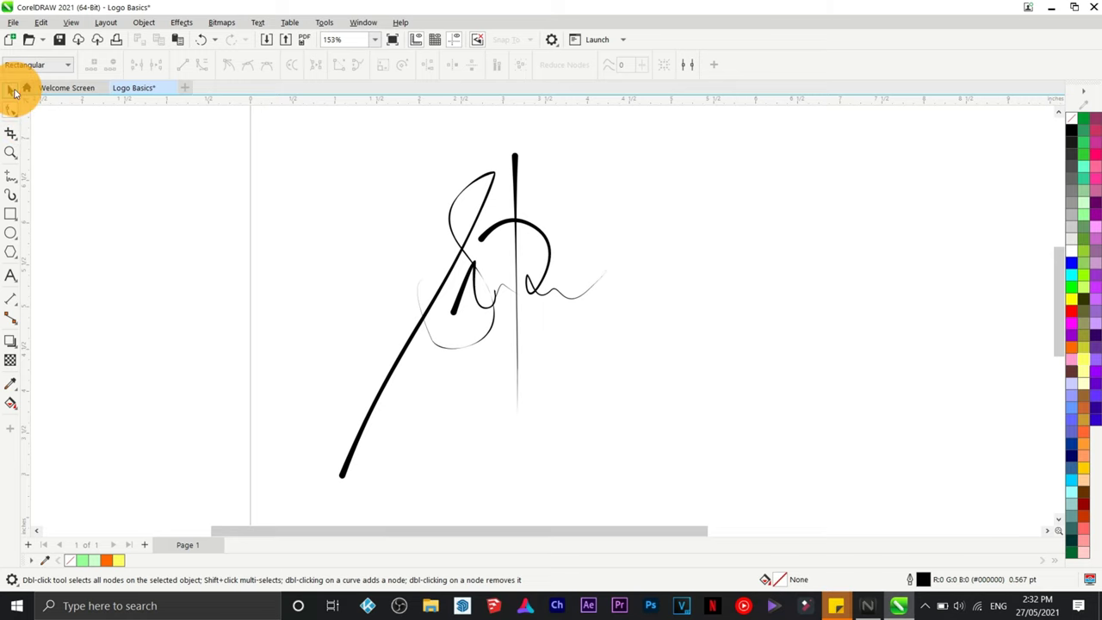
Select the whole signature and start exporting it, choosing the Desktop as the destination folder.
left_click(15, 92)
scroll(185, 186, "down", 3)
left_click_drag(224, 123, 616, 456)
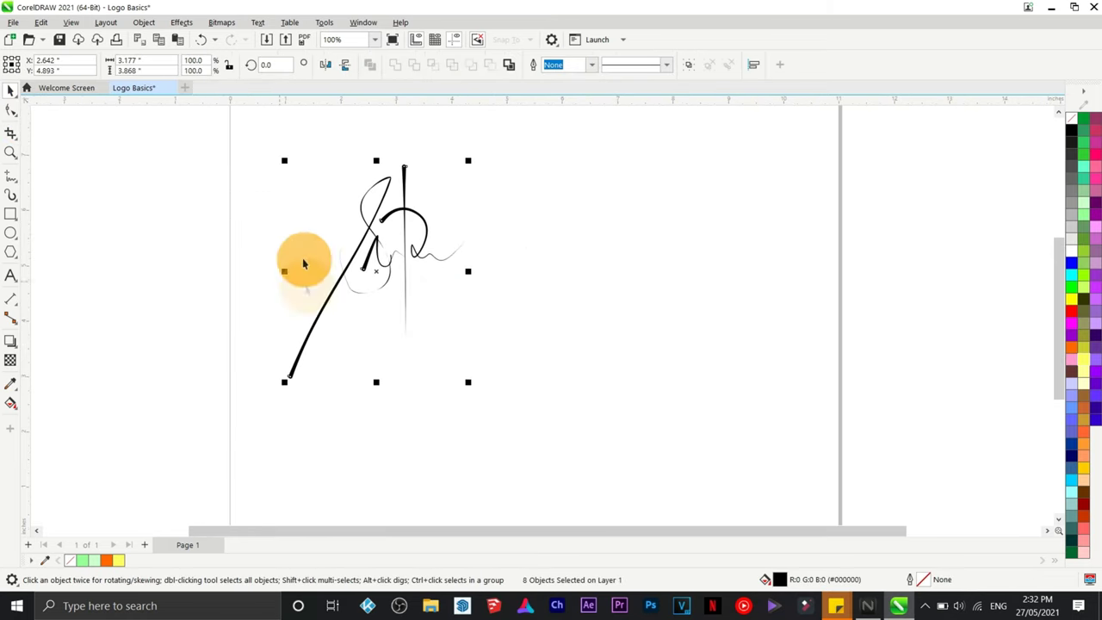
left_click(15, 23)
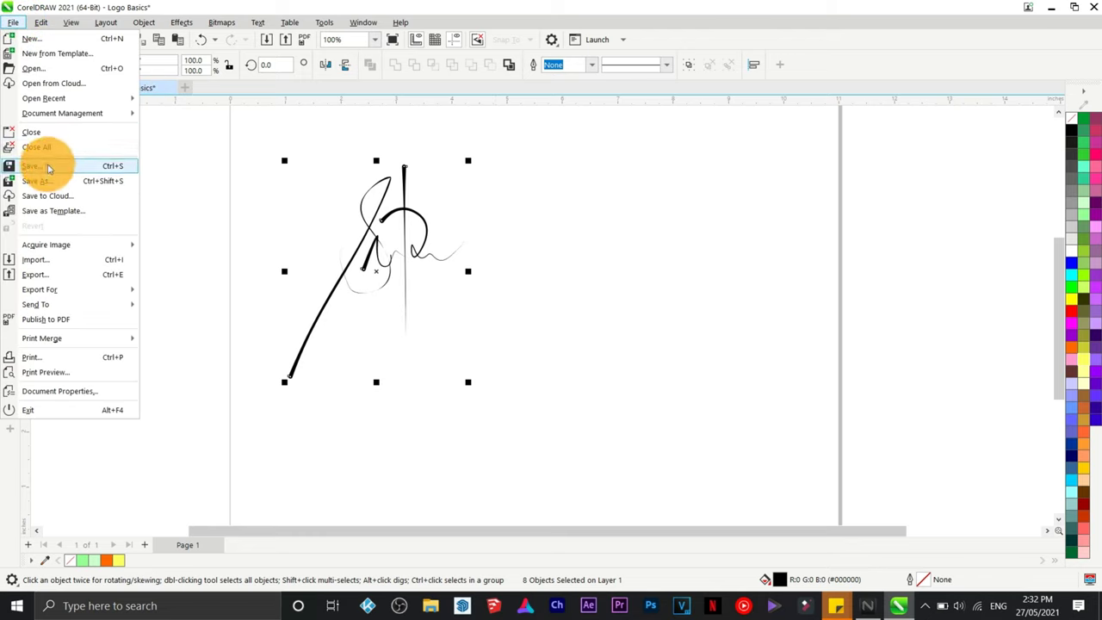
left_click(76, 275)
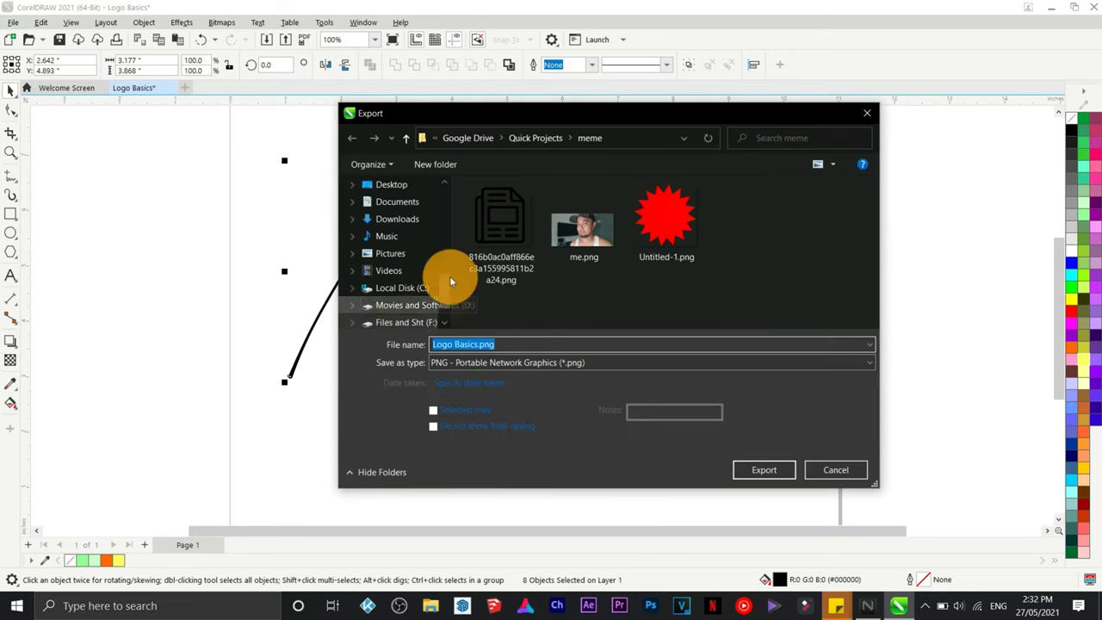
left_click_drag(447, 291, 423, 204)
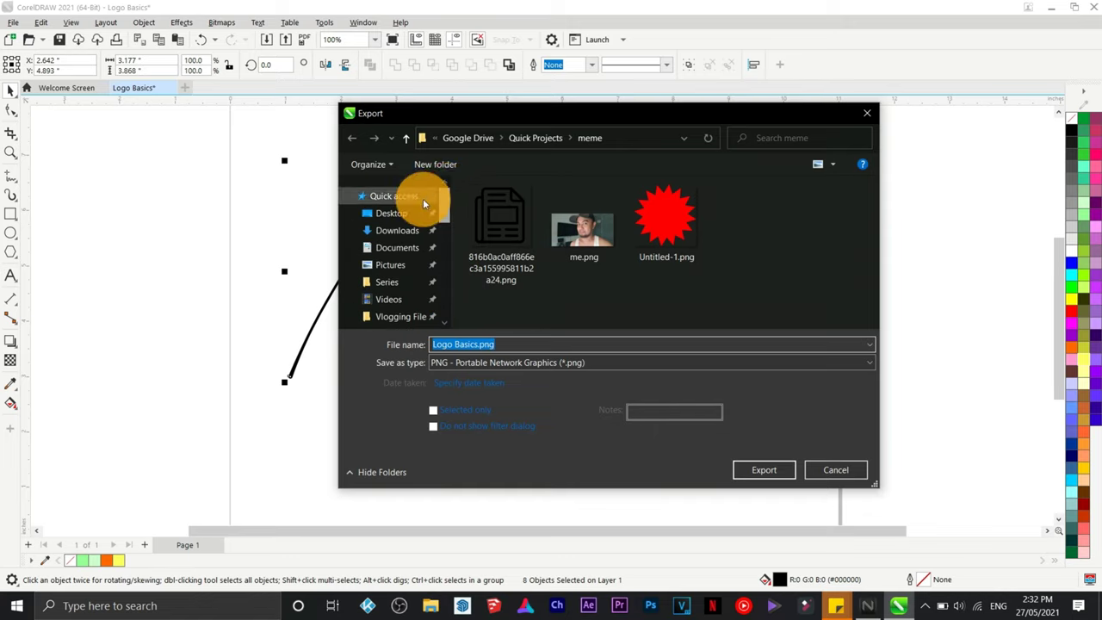
left_click(394, 214)
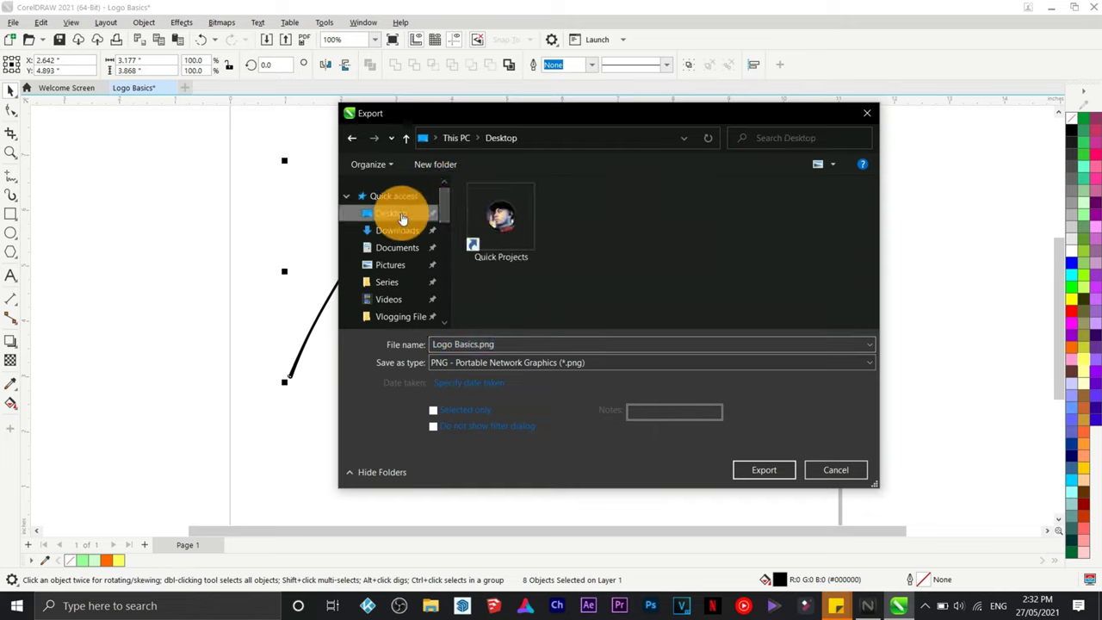
Name the export file Signature, keep the PNG format and proceed to the PNG export settings.
left_click(510, 344)
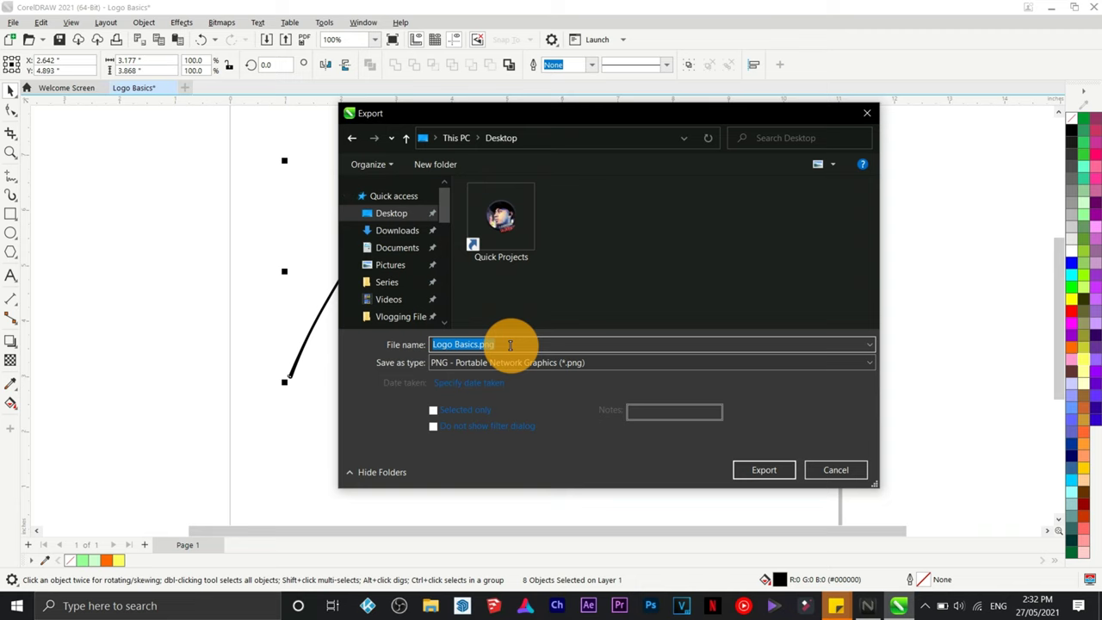
left_click(540, 362)
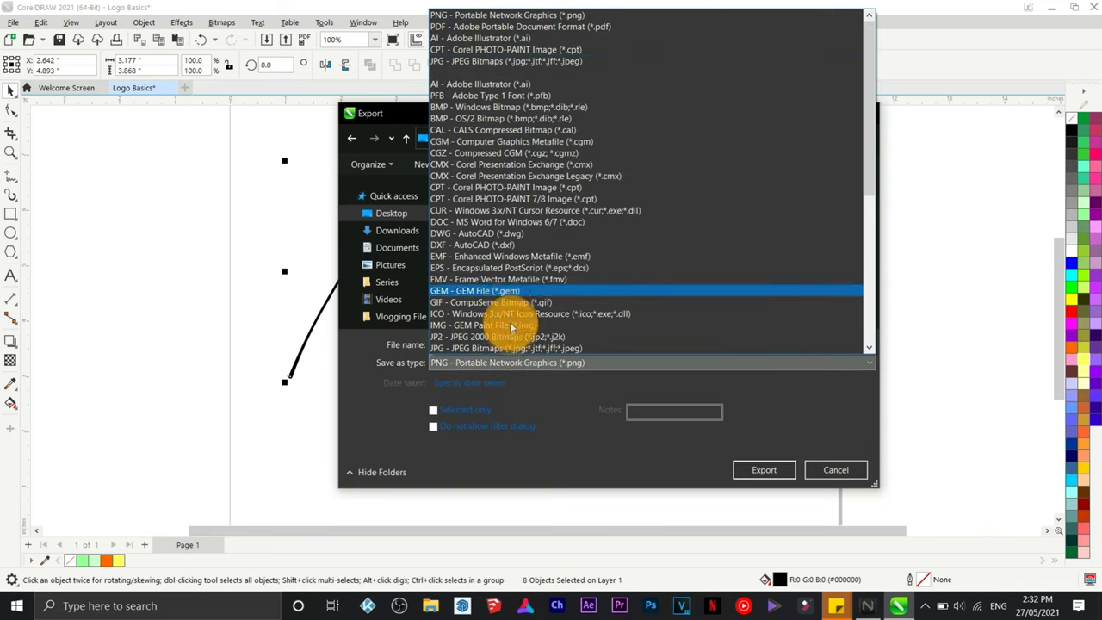
left_click(511, 363)
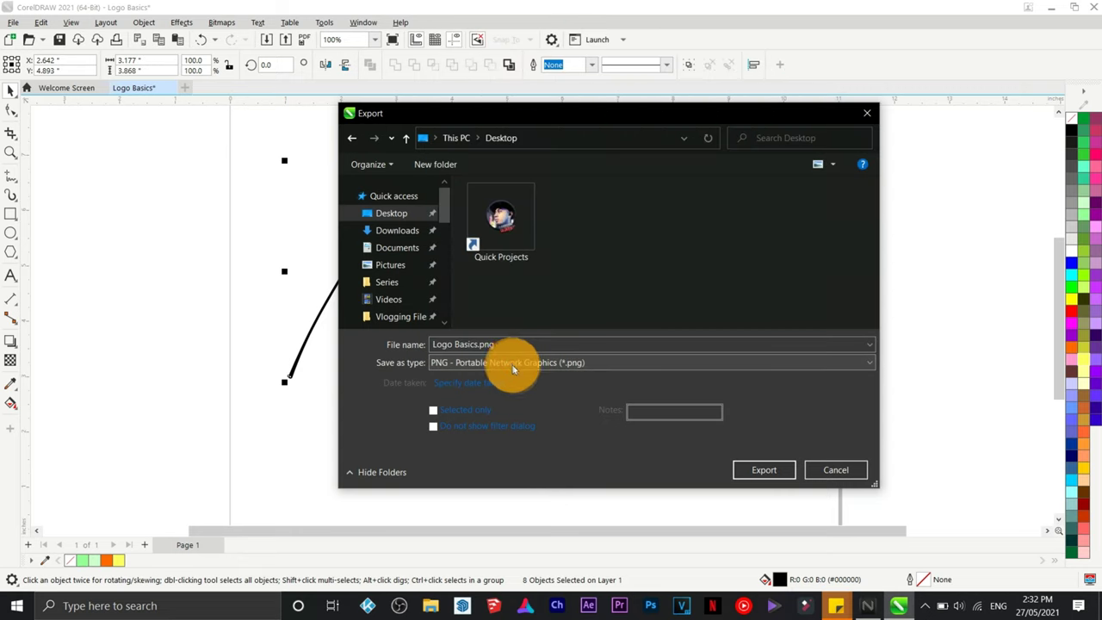
left_click(508, 346)
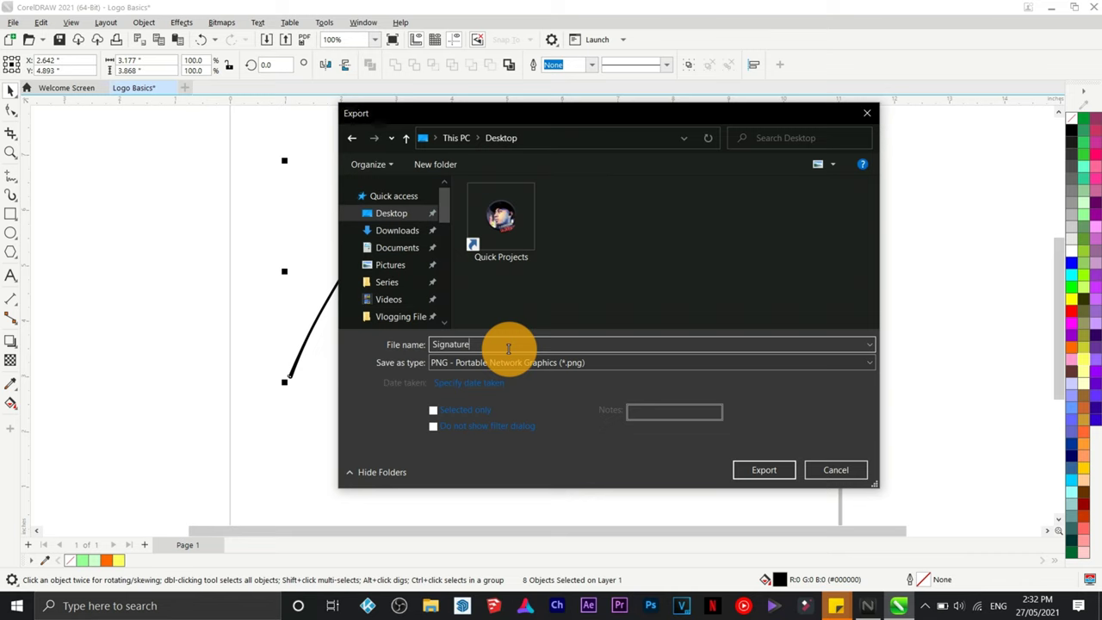
type("Signature")
key("Return")
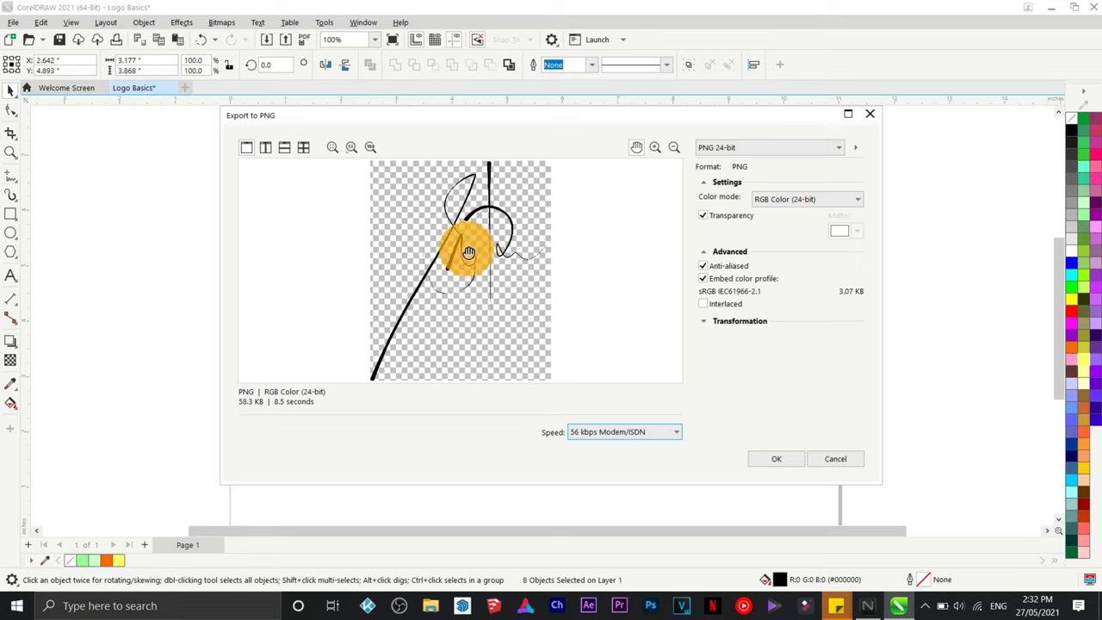
Examine the signature's stroke edges and transparent background up close in the PNG export preview.
left_click_drag(468, 251, 477, 266)
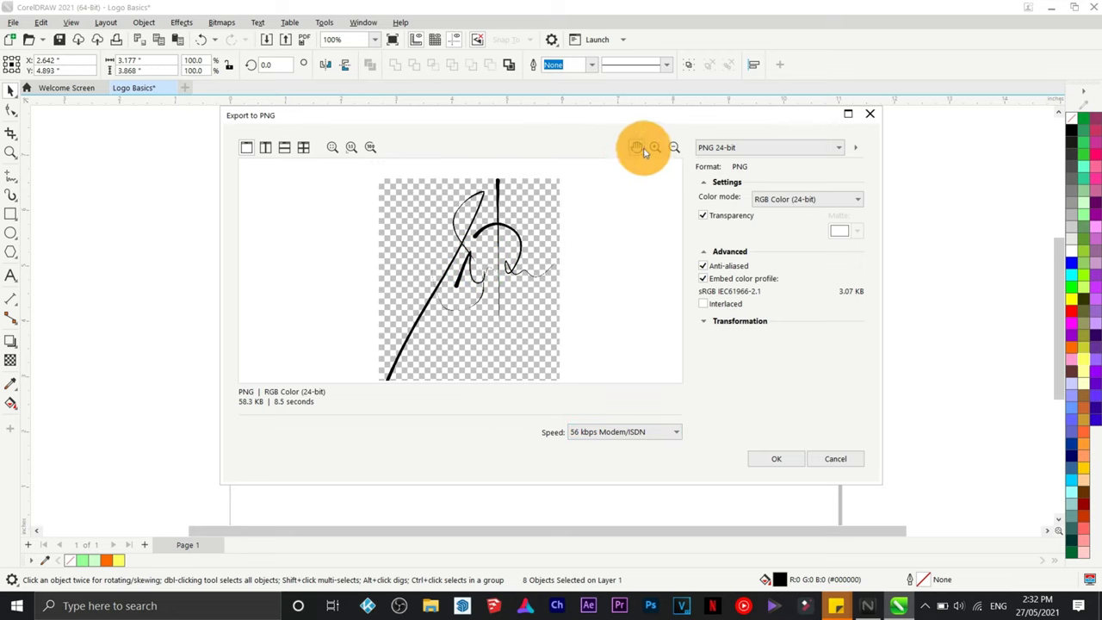
left_click(487, 252)
left_click(490, 254)
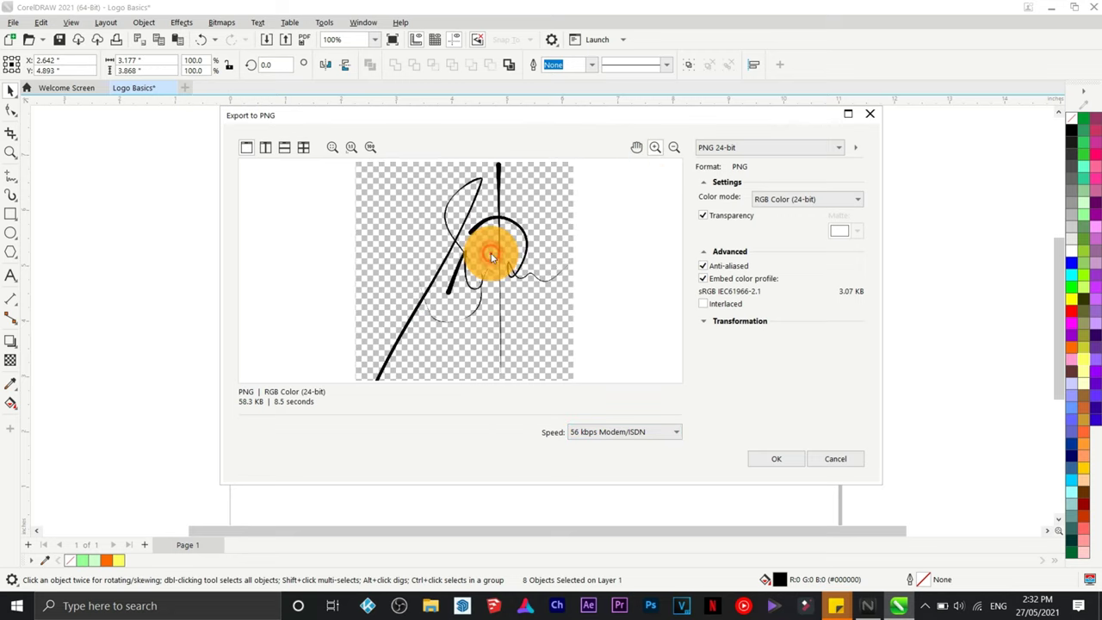
left_click(491, 255)
left_click(491, 255)
left_click(491, 255)
left_click(490, 254)
left_click(489, 253)
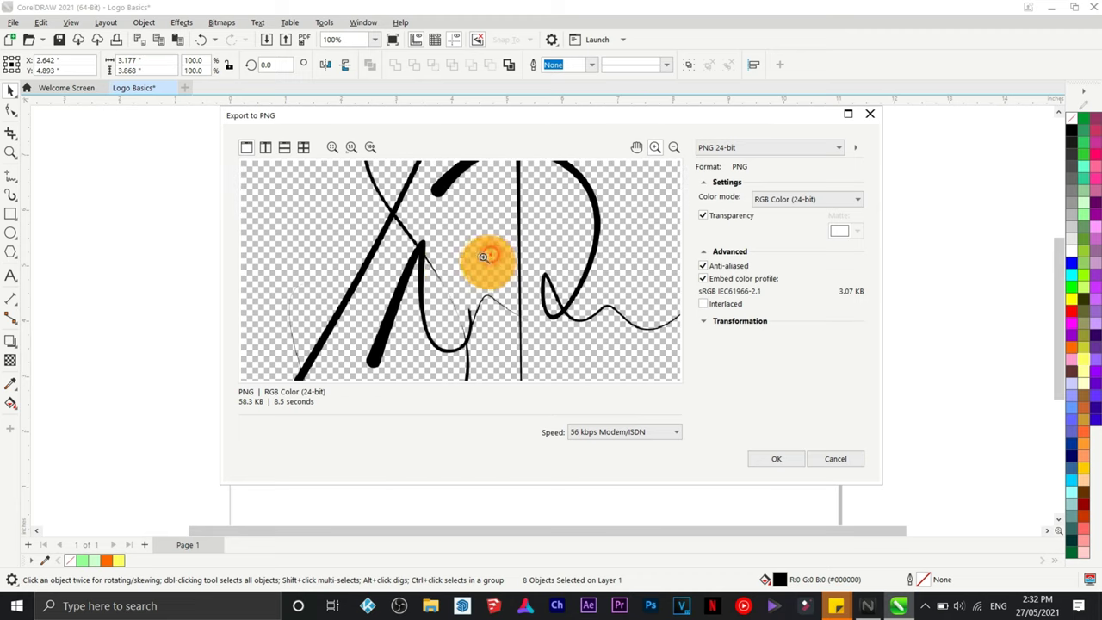
left_click(484, 282)
left_click(461, 281)
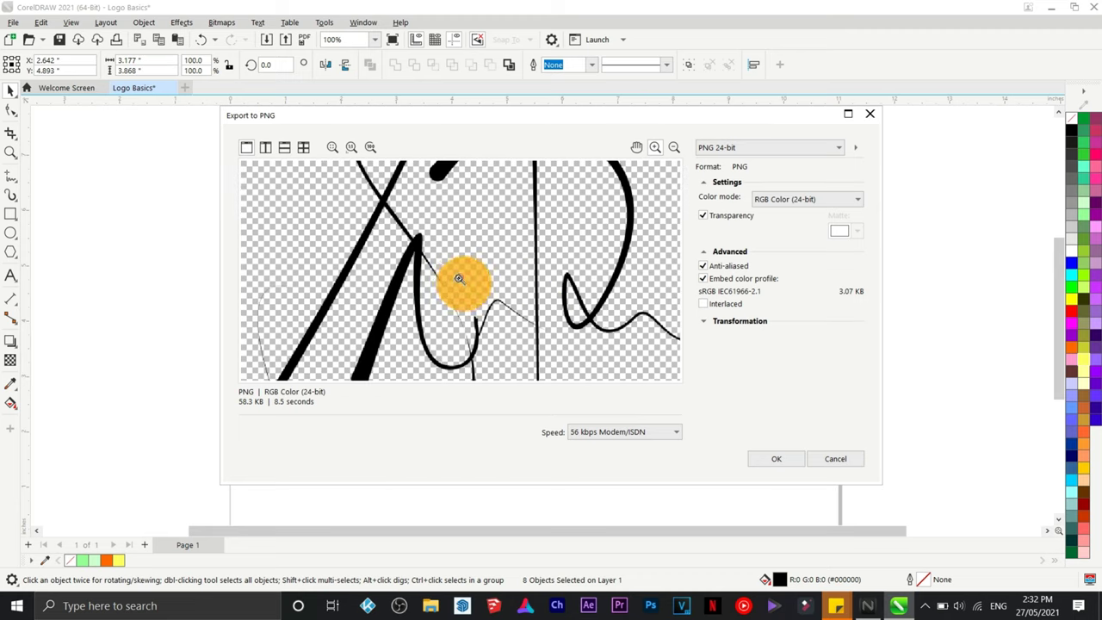
Complete the 24-bit PNG export of the signature with transparency enabled, and deselect the strokes.
left_click(673, 152)
left_click(563, 256)
left_click(564, 258)
left_click(564, 257)
left_click(564, 258)
left_click(566, 263)
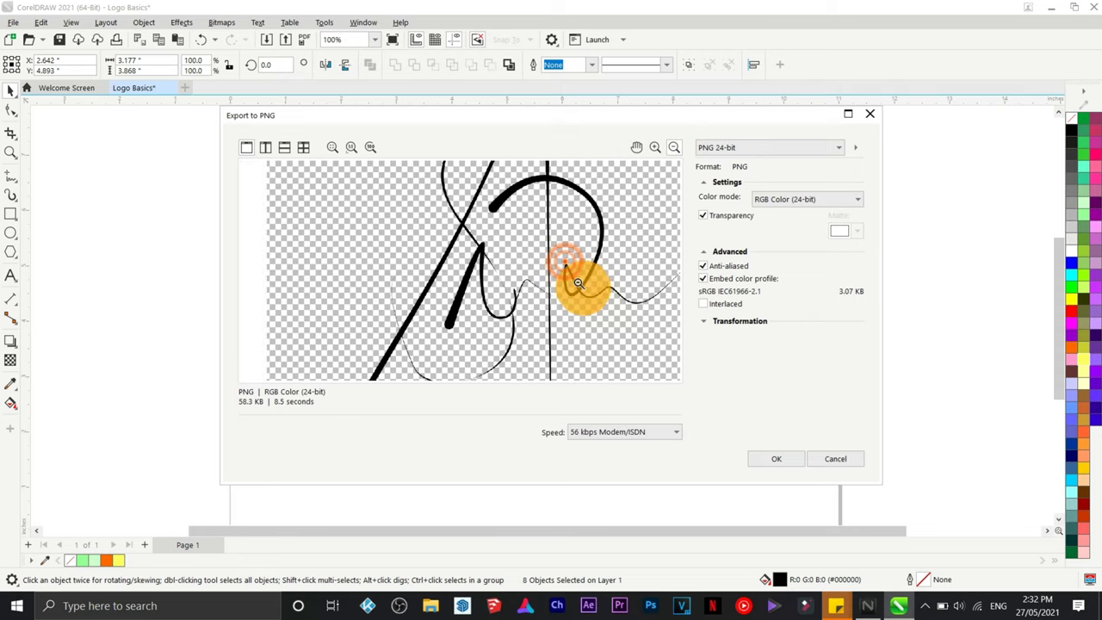
left_click(767, 462)
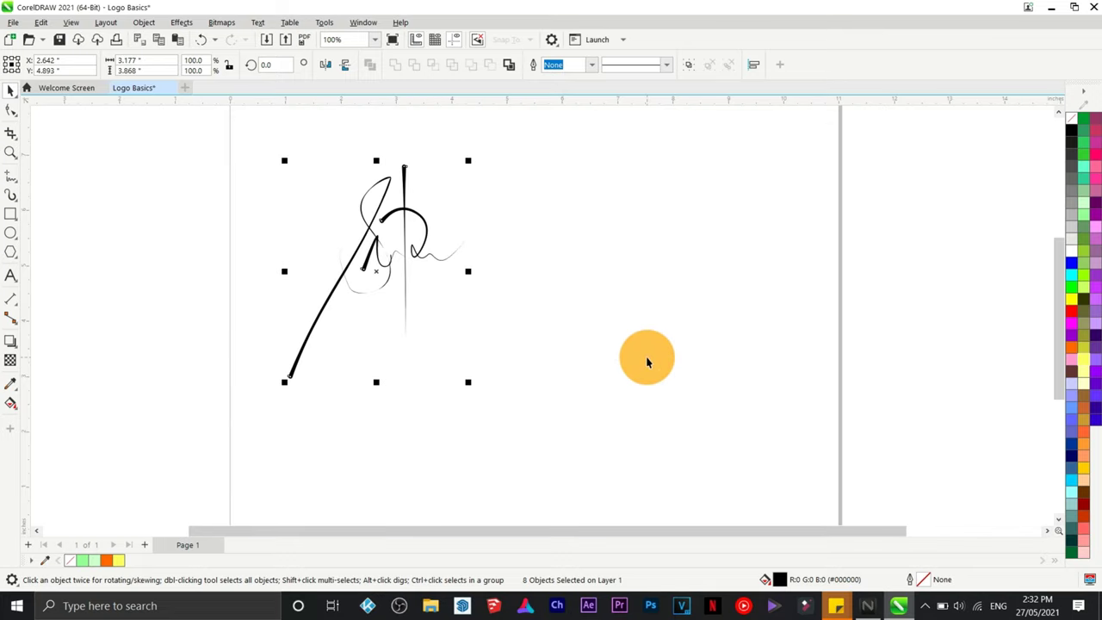
left_click(667, 348)
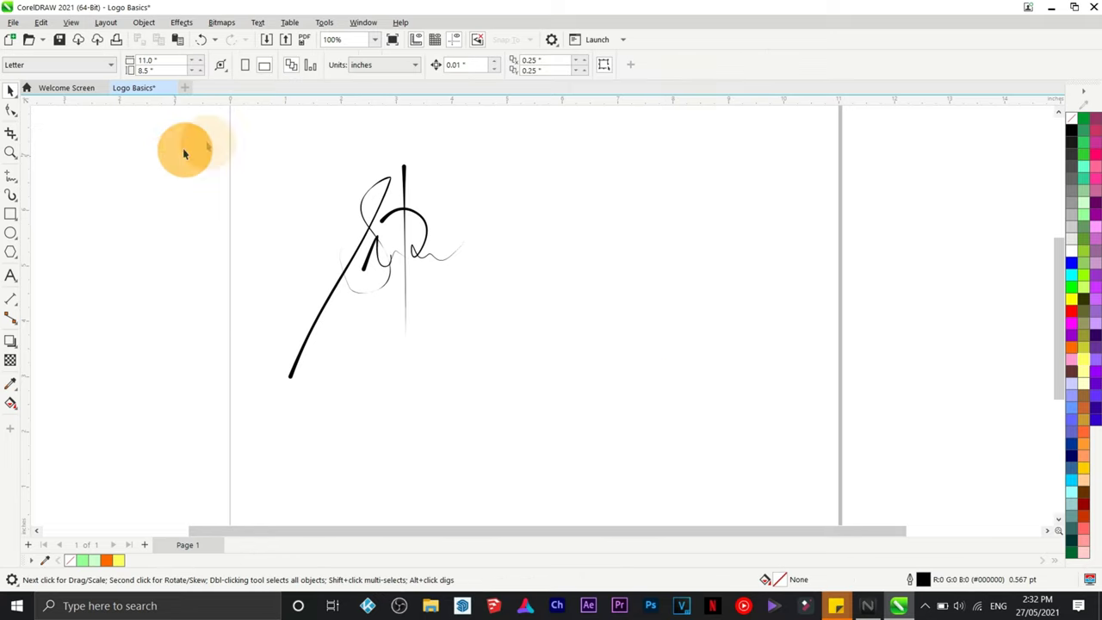
Delete all the signature strokes from the page.
left_click_drag(228, 135, 443, 379)
left_click_drag(543, 423, 548, 420)
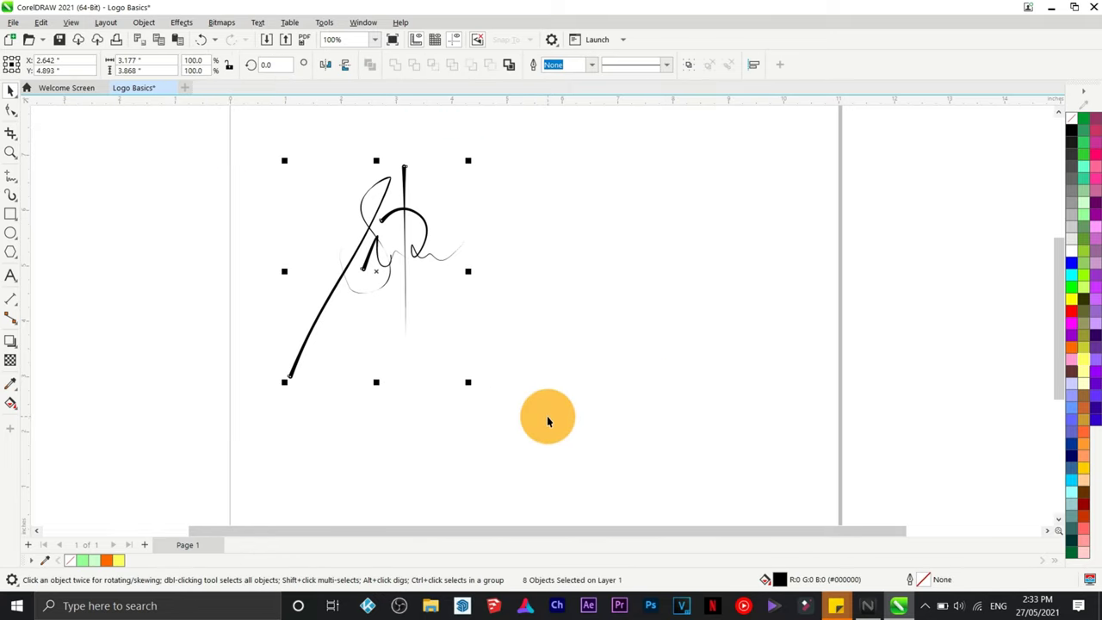
key("Delete")
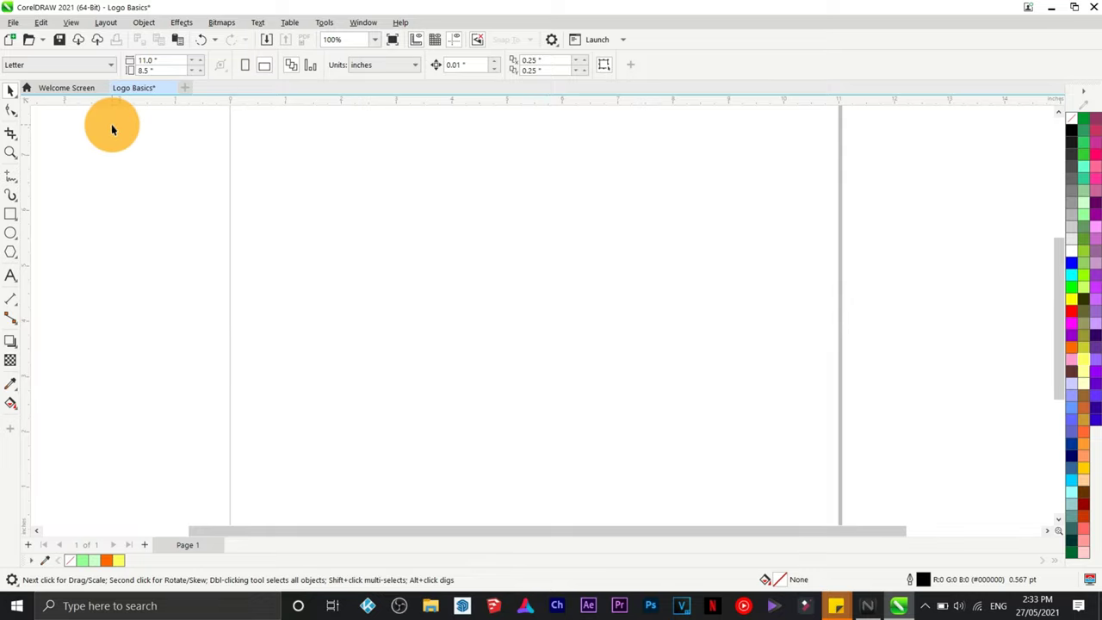
Import toyota.jpg from the Drawing Exercises folder and place it on the page at about 5.35 inches square.
left_click(13, 22)
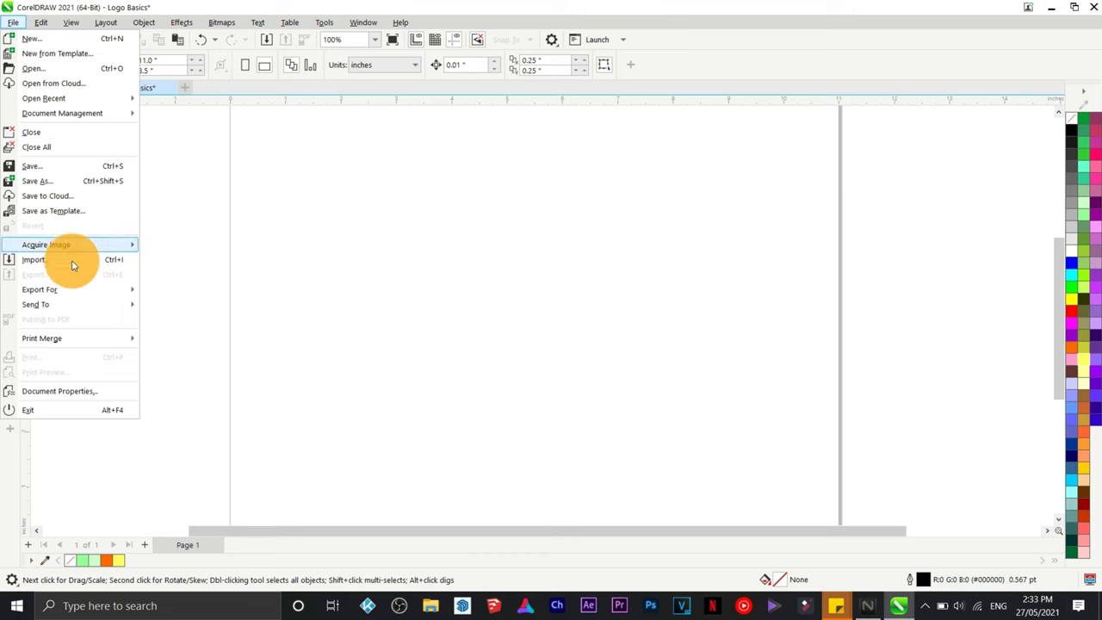
left_click(76, 261)
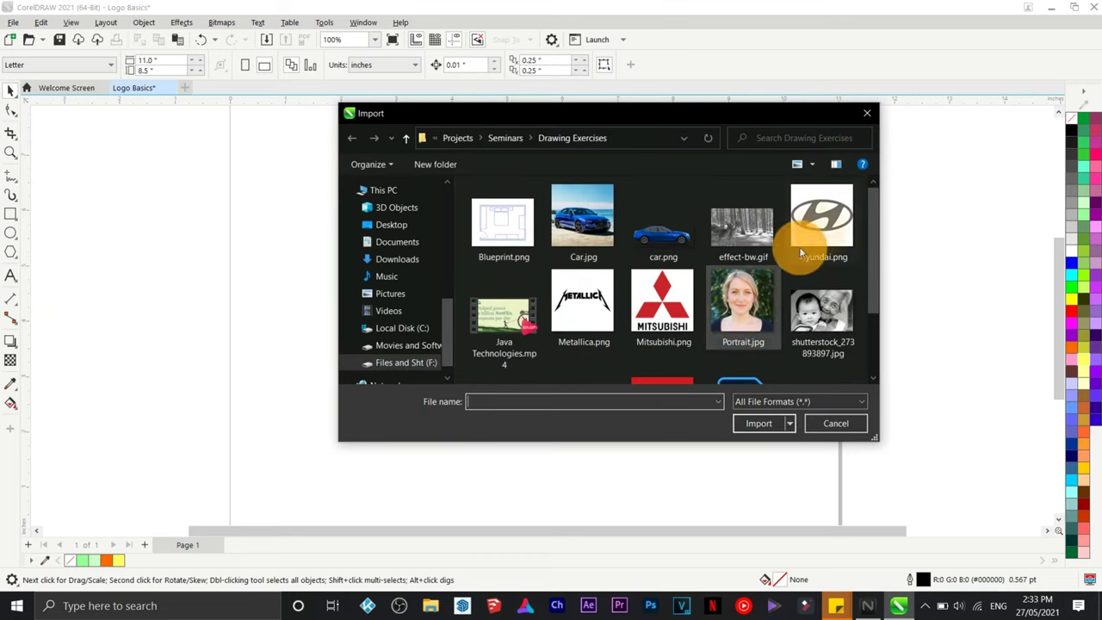
left_click_drag(881, 192, 830, 302)
left_click(662, 321)
left_click(760, 422)
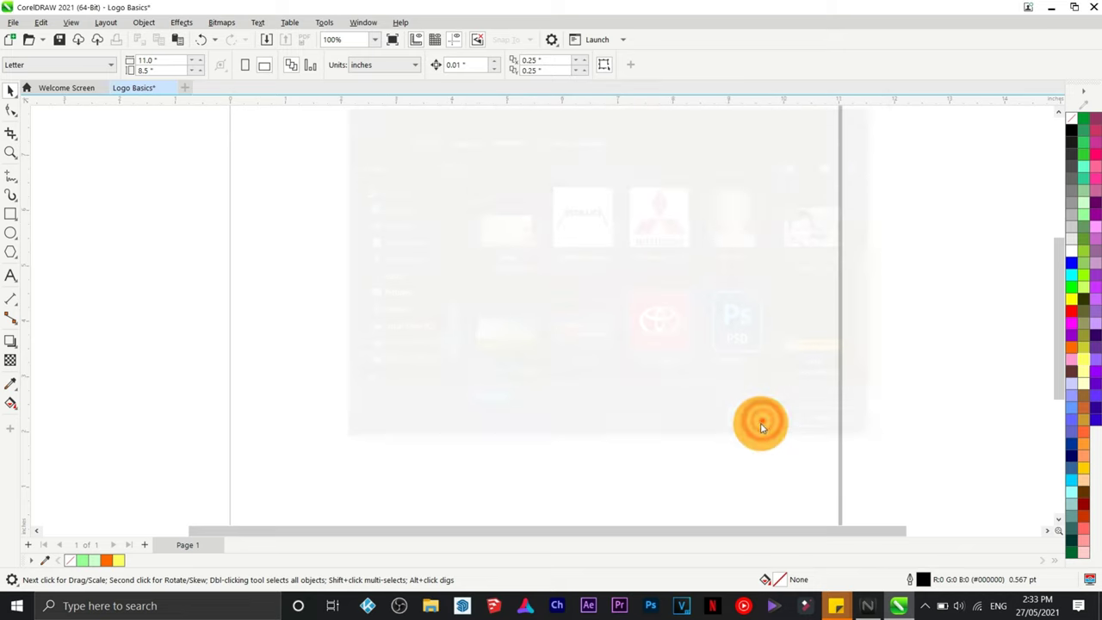
left_click_drag(285, 174, 714, 423)
left_click_drag(500, 319, 477, 306)
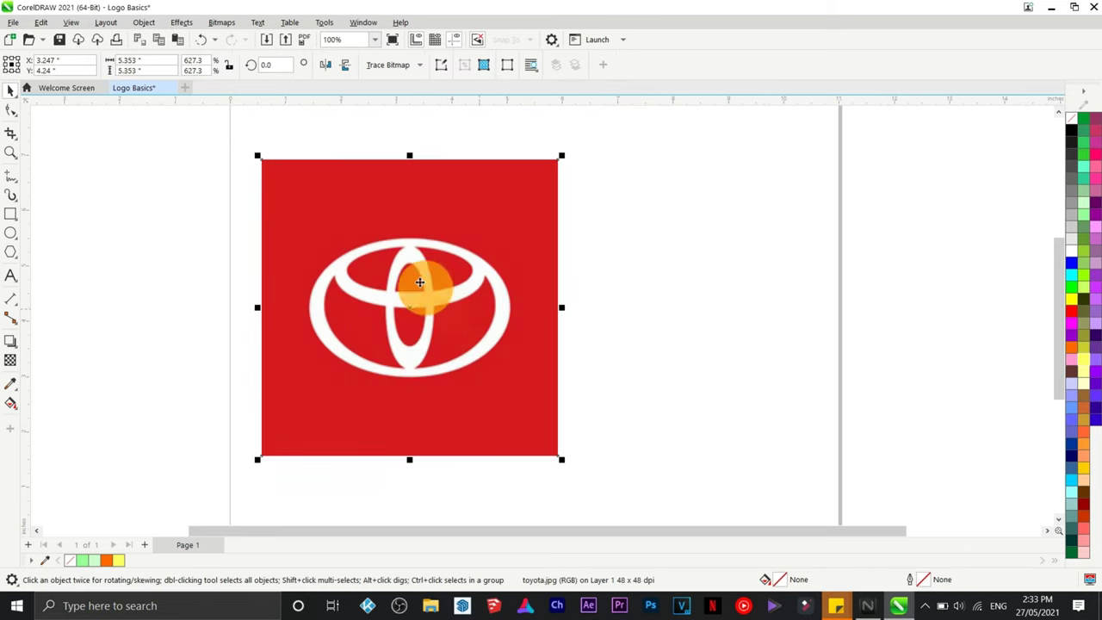
Move the Toyota image so that it straddles the page's left edge, and lock it in place.
left_click(11, 154)
left_click_drag(298, 239, 387, 338)
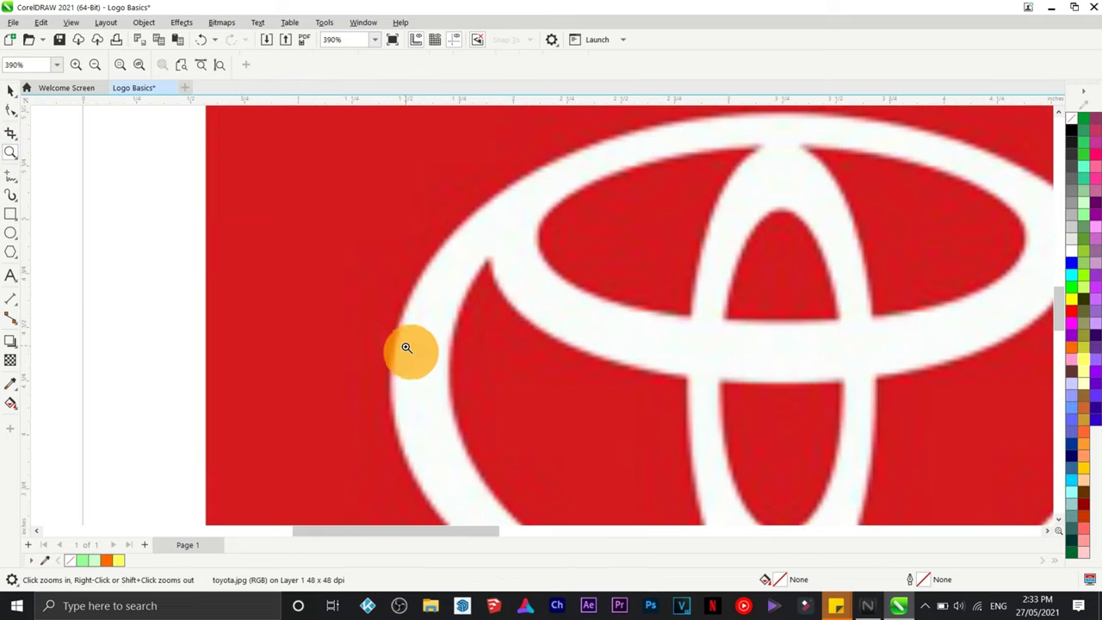
left_click_drag(361, 241, 594, 417)
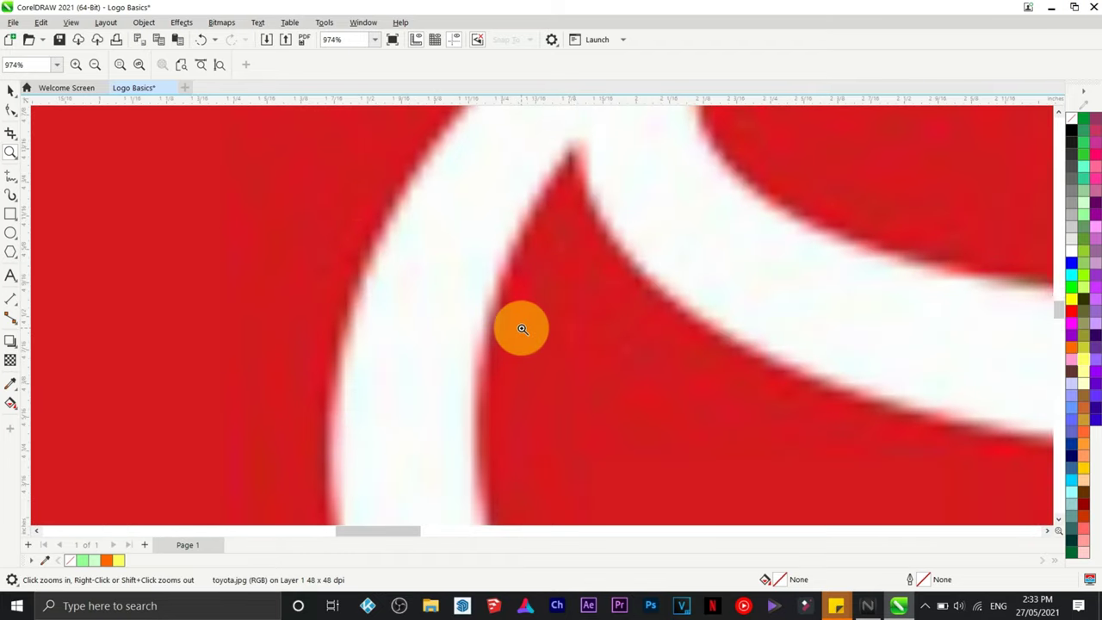
scroll(522, 327, "down", 8)
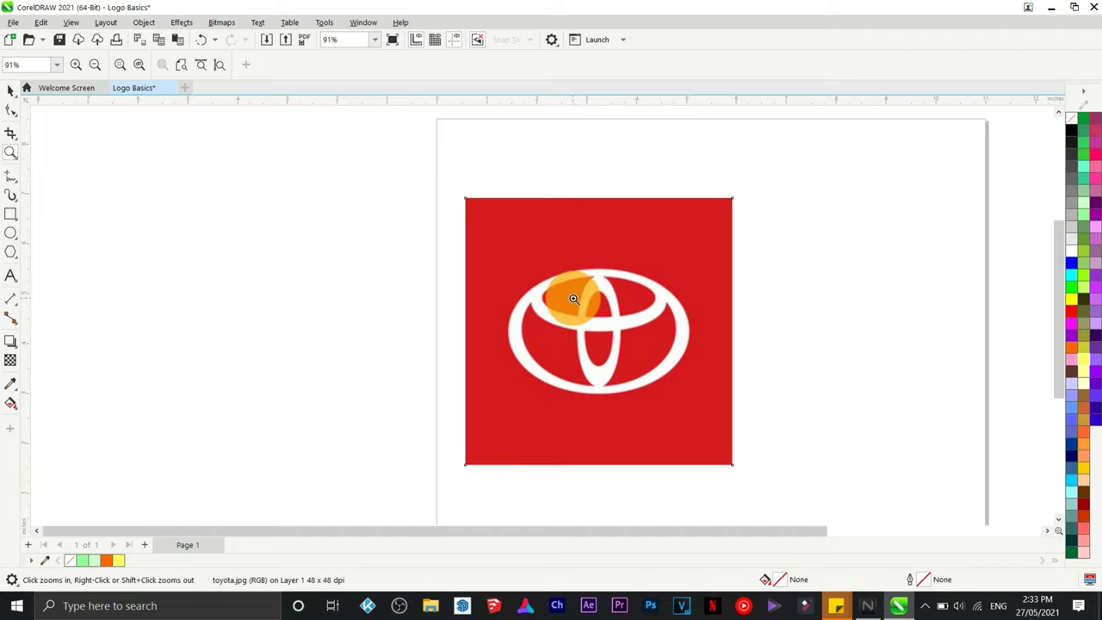
left_click(12, 89)
left_click_drag(681, 258, 488, 235)
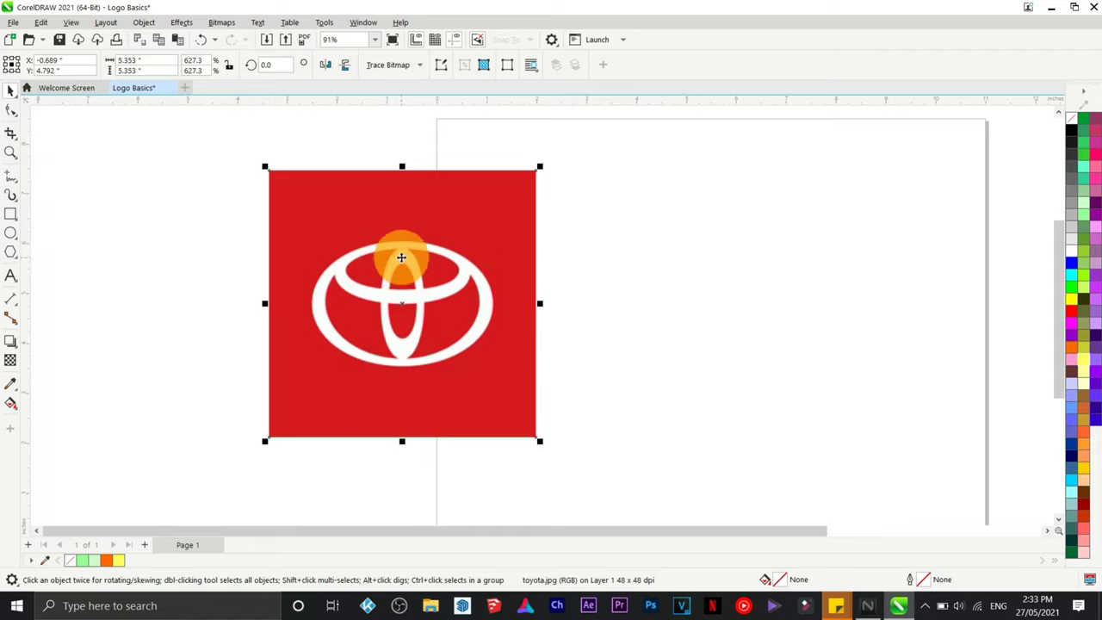
right_click(402, 257)
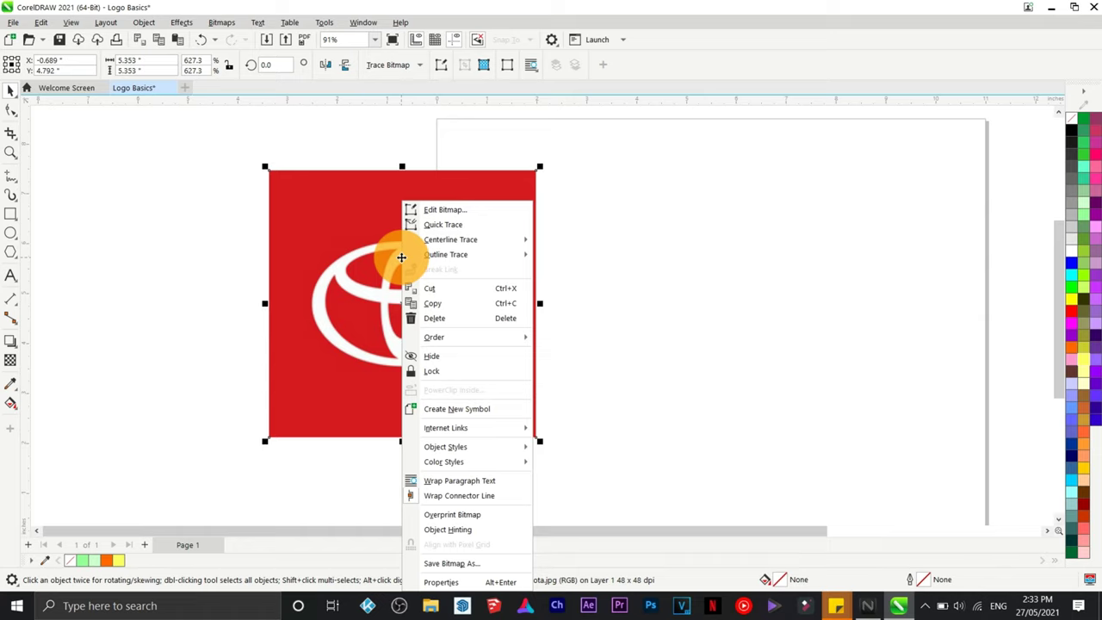
left_click(480, 372)
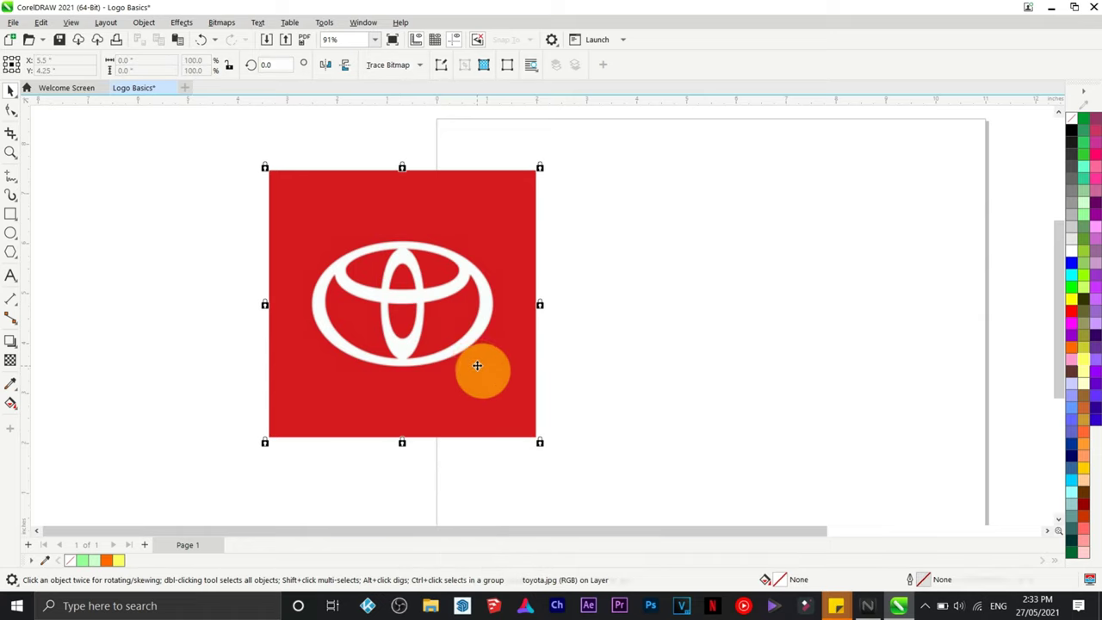
left_click(590, 360)
left_click(471, 327)
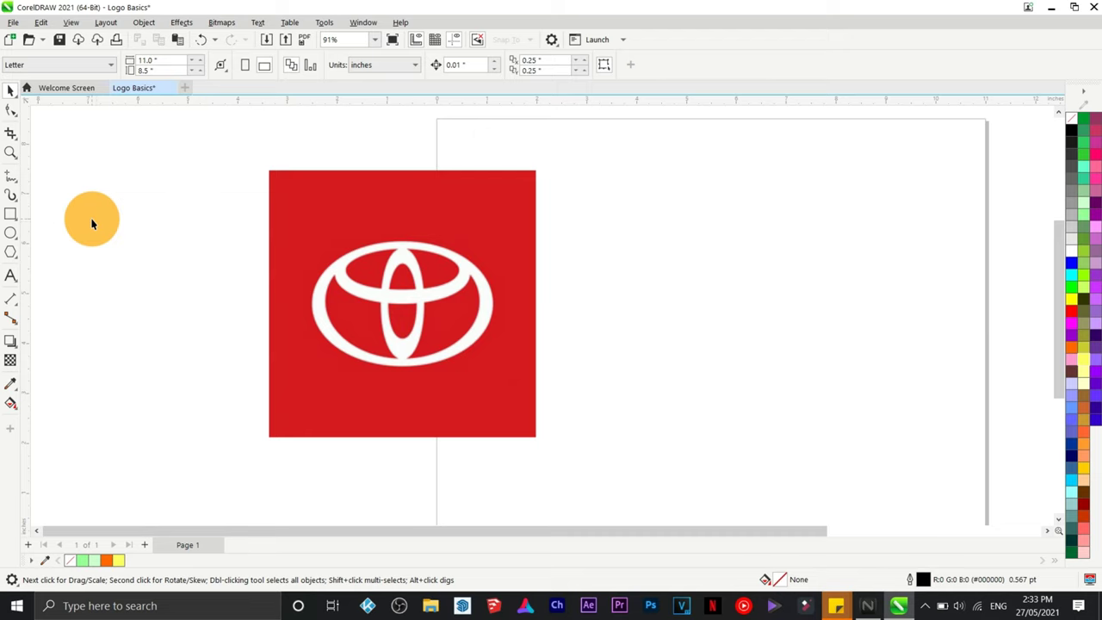
Draw an ellipse about 3.65 by 2.53 inches and align it with the outer edge of the Toyota emblem.
left_click(8, 231)
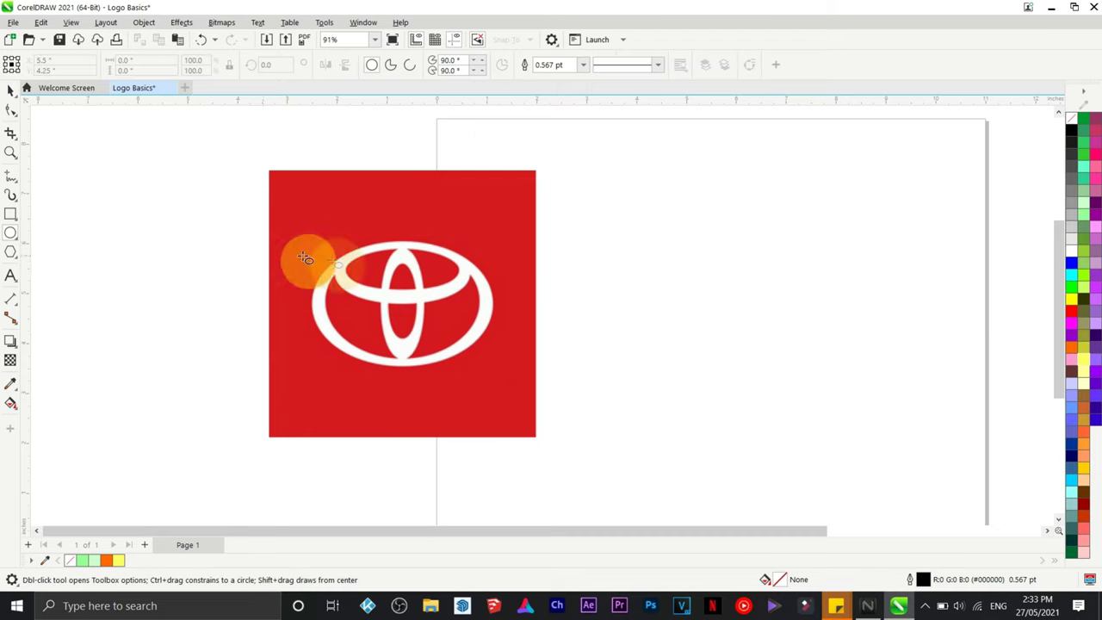
left_click_drag(301, 243, 494, 370)
left_click_drag(296, 308, 306, 308)
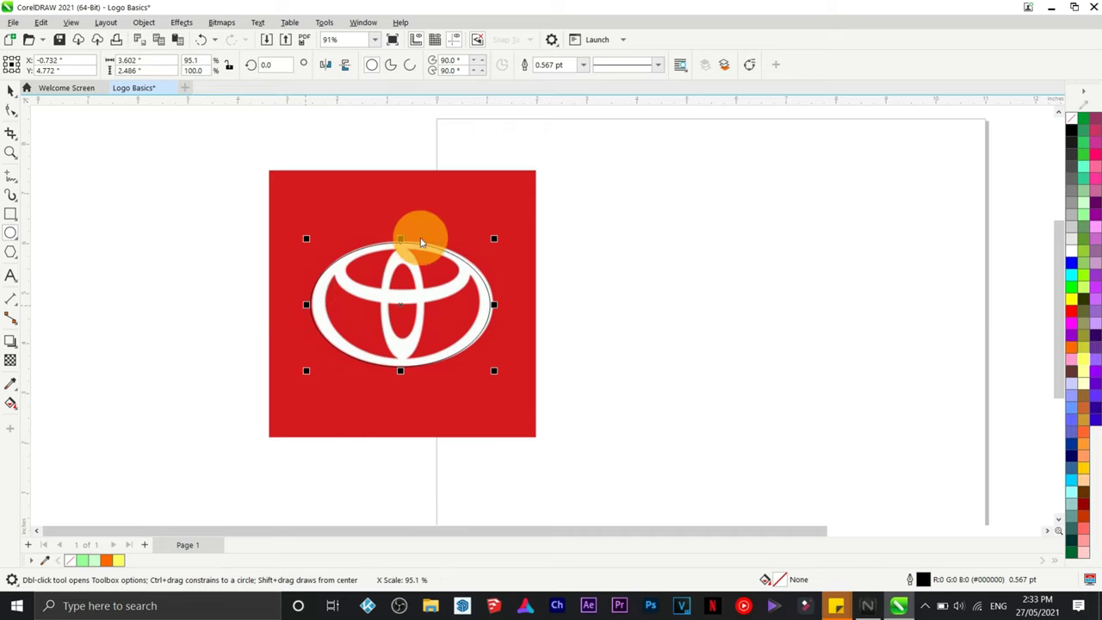
left_click_drag(404, 241, 409, 245)
key("ctrl+z")
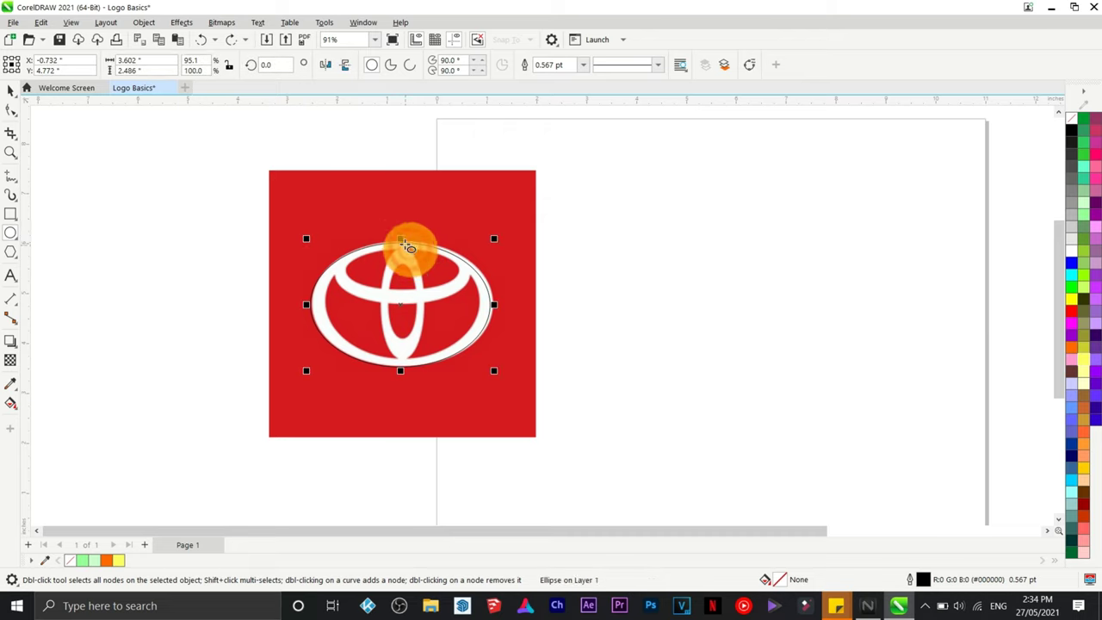
left_click(401, 240)
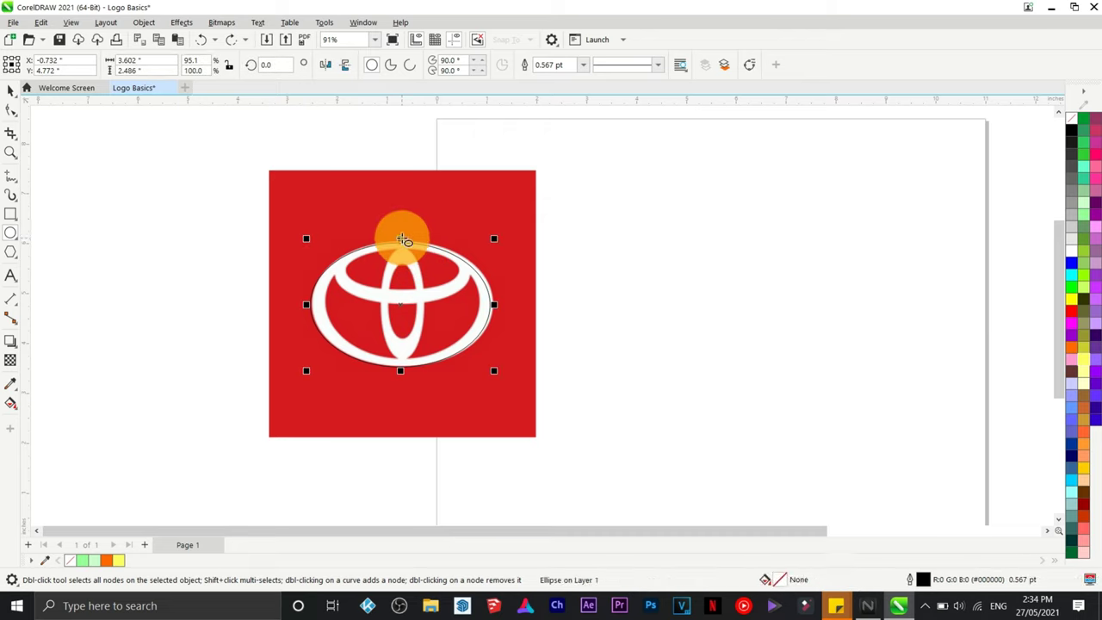
left_click(492, 303)
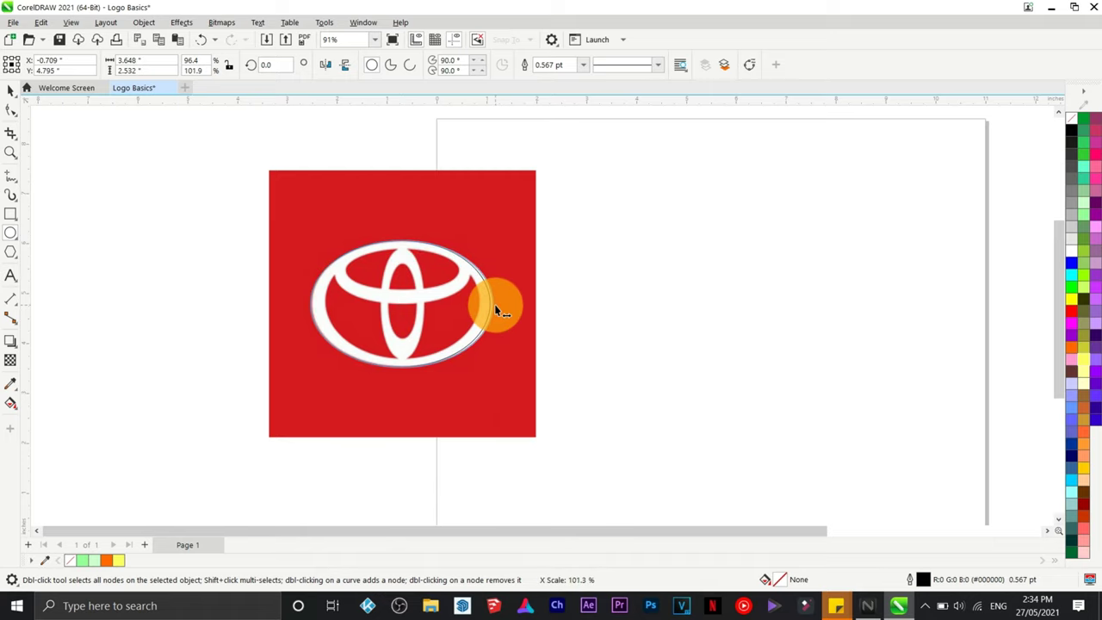
left_click_drag(494, 304, 497, 304)
scroll(448, 339, "up", 3)
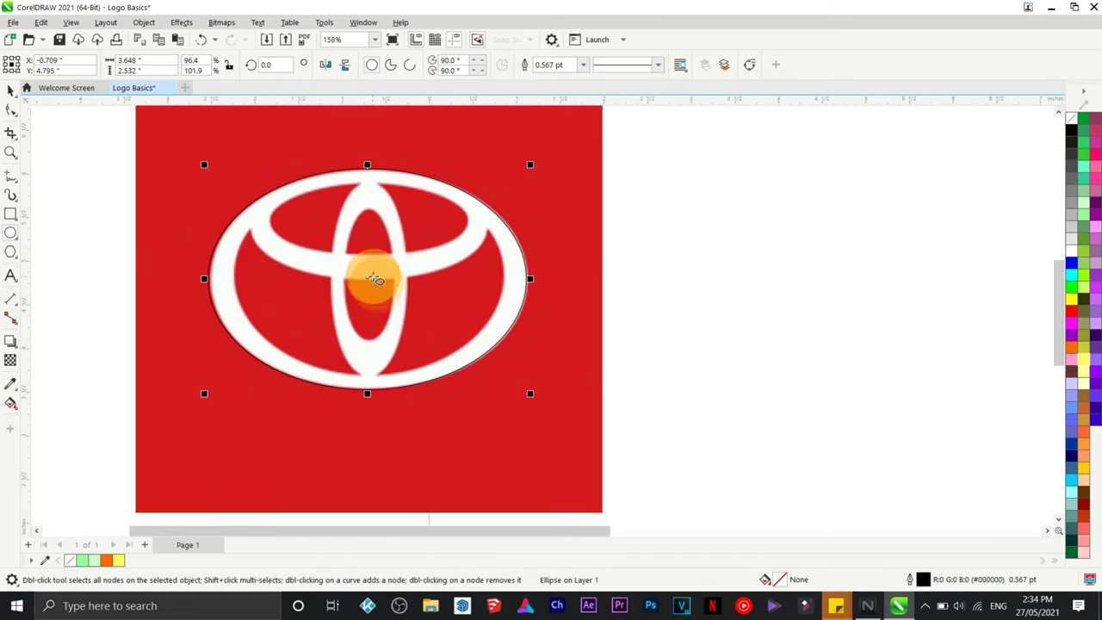
left_click_drag(368, 283, 372, 284)
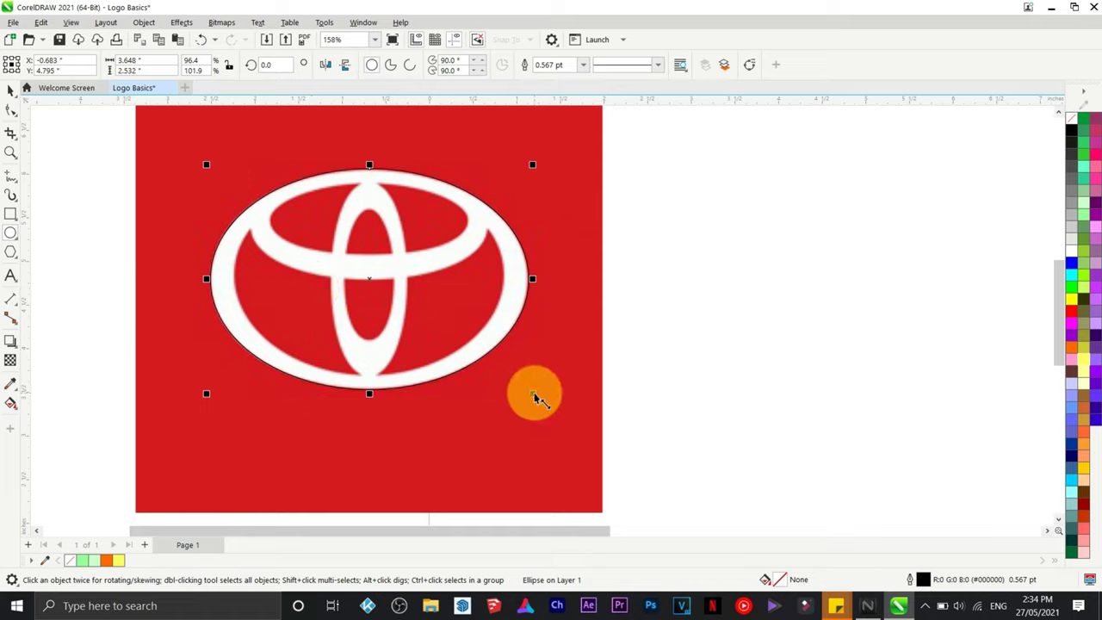
Create a concentric smaller copy of the ellipse, about 3.10 by 2.22 inches, fitted to the outer ring's inner edge.
left_click_drag(532, 393, 508, 372)
left_click_drag(370, 183, 370, 180)
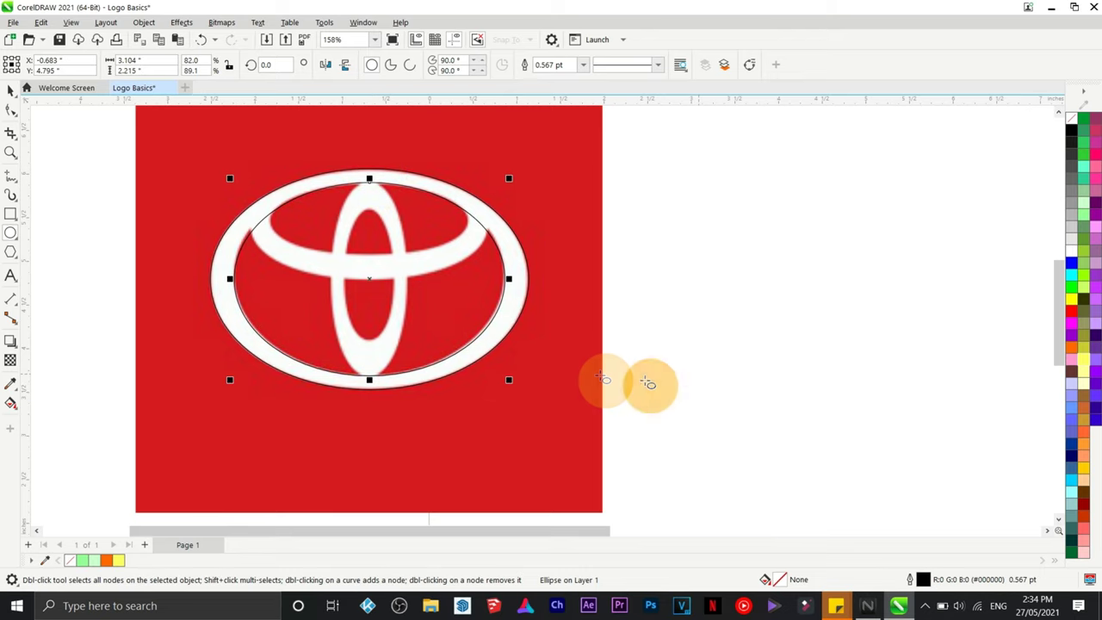
left_click_drag(511, 286, 509, 284)
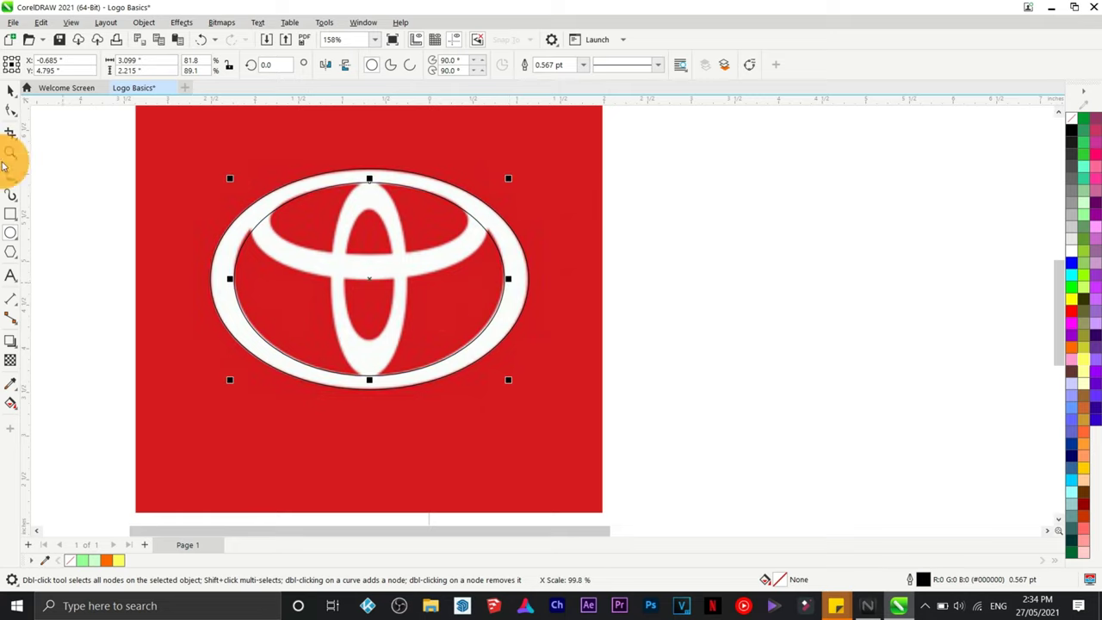
Trim the outer ellipse with the inner one to form a ring, and delete the leftover inner ellipse.
left_click_drag(89, 148, 636, 450)
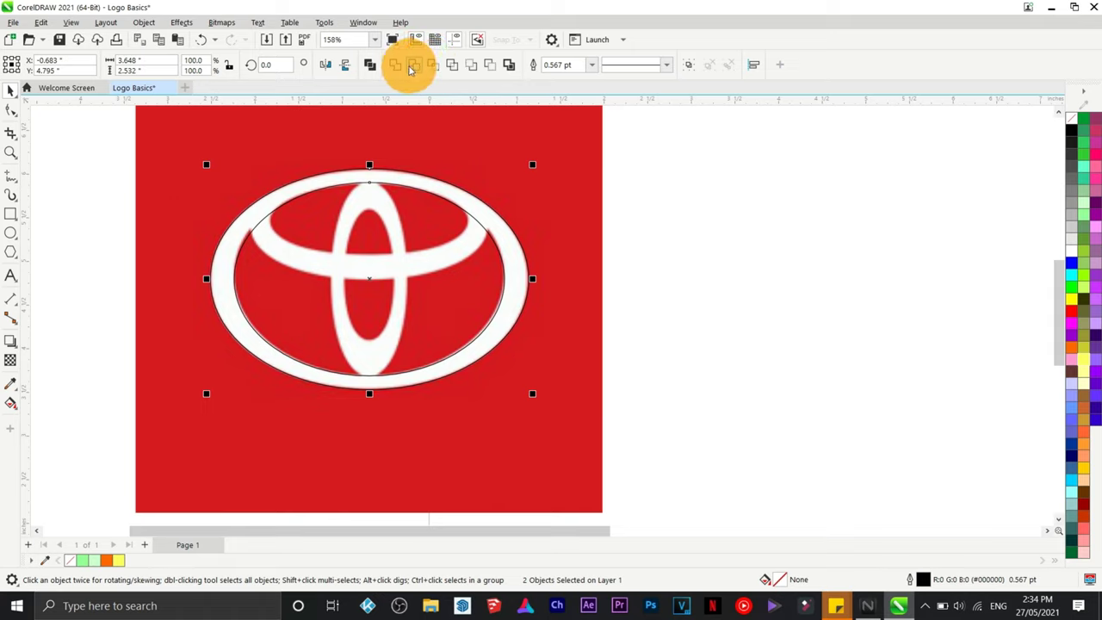
left_click(414, 67)
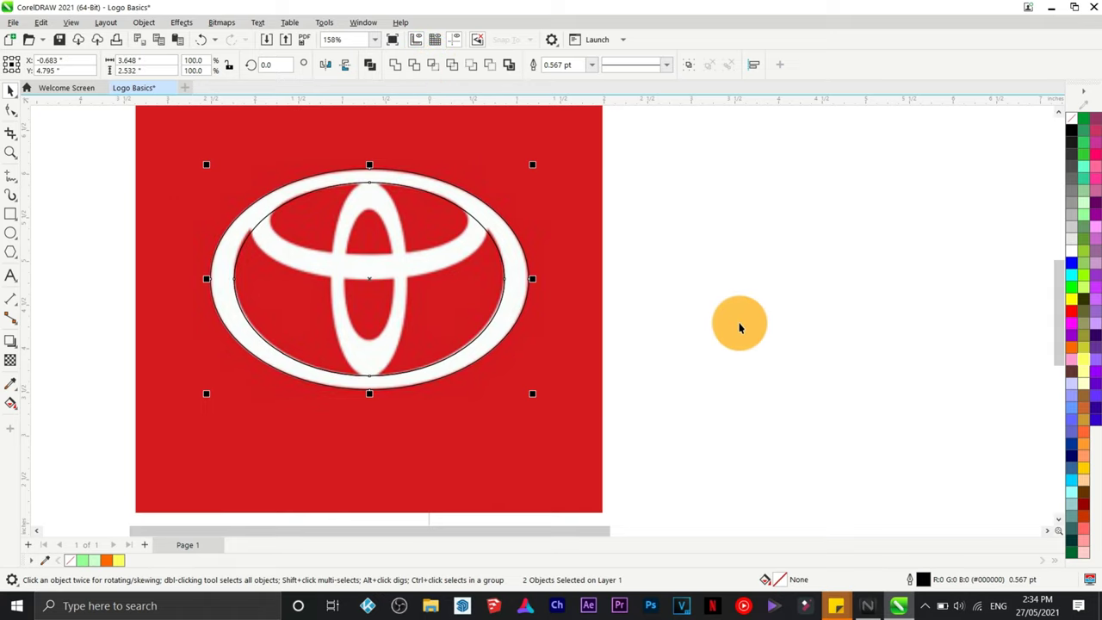
left_click(739, 326)
left_click_drag(578, 307, 775, 321)
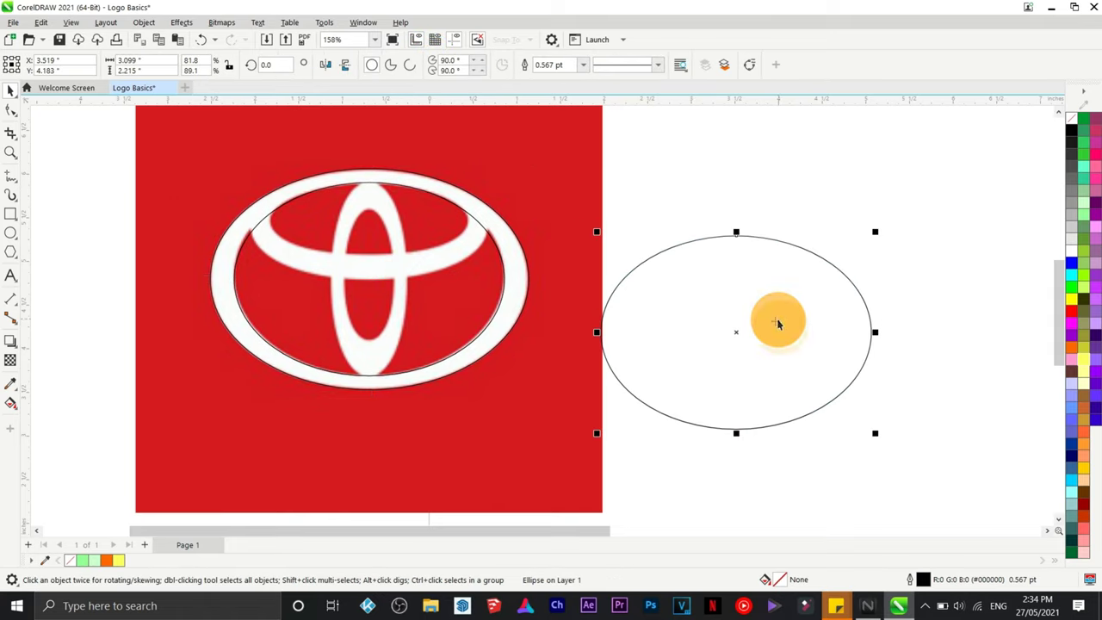
key("Delete")
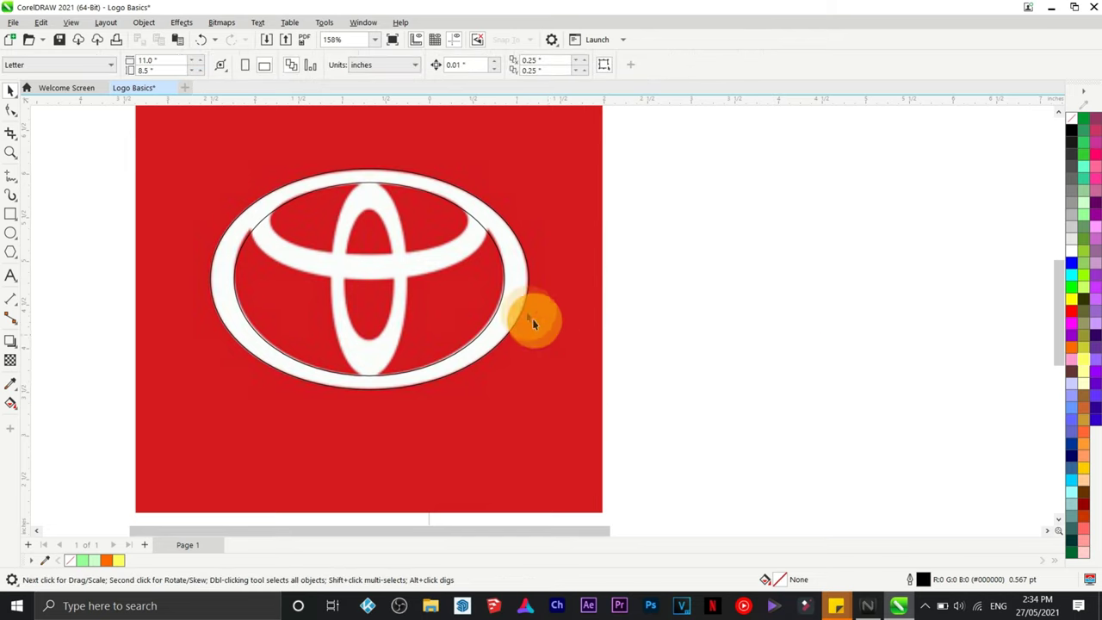
Fill the trimmed outer ring with light blue and deselect it.
left_click(525, 279)
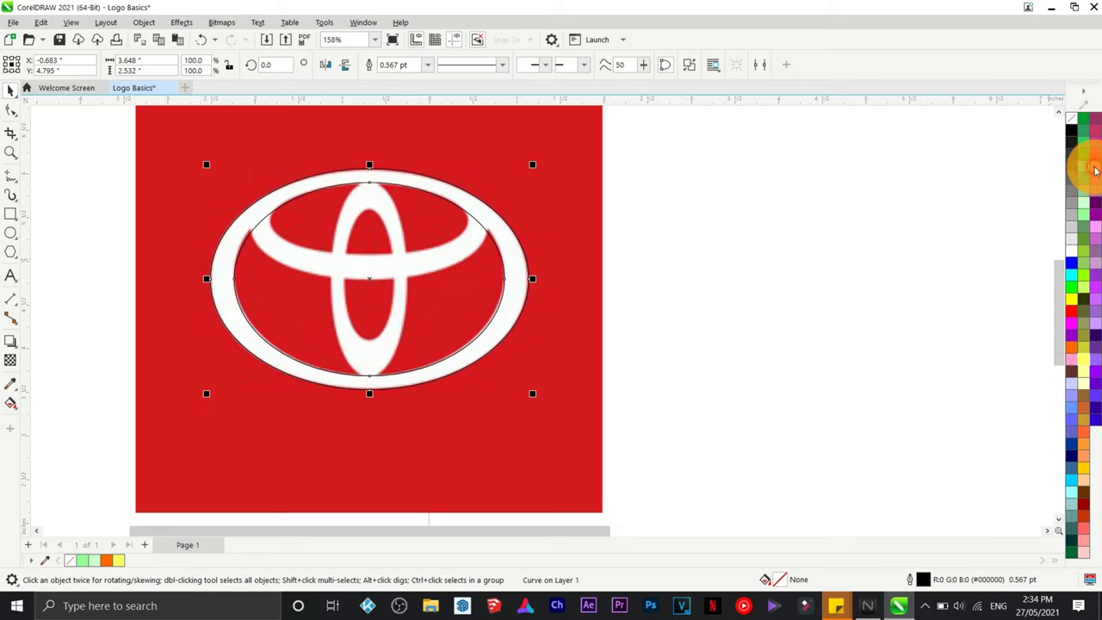
left_click(1097, 170)
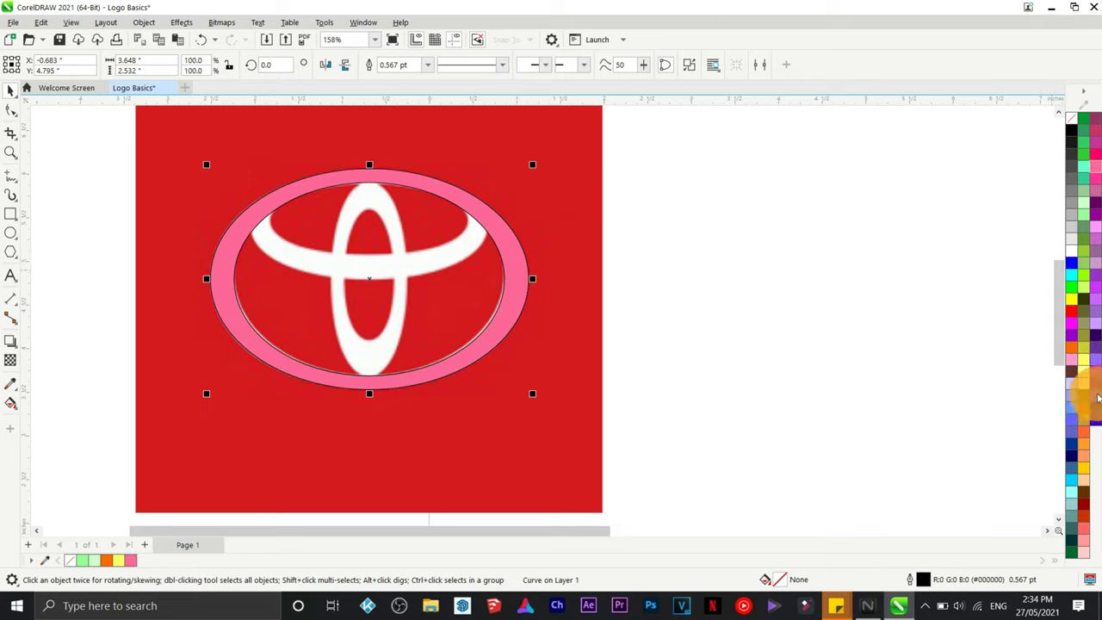
left_click(1074, 484)
left_click(726, 378)
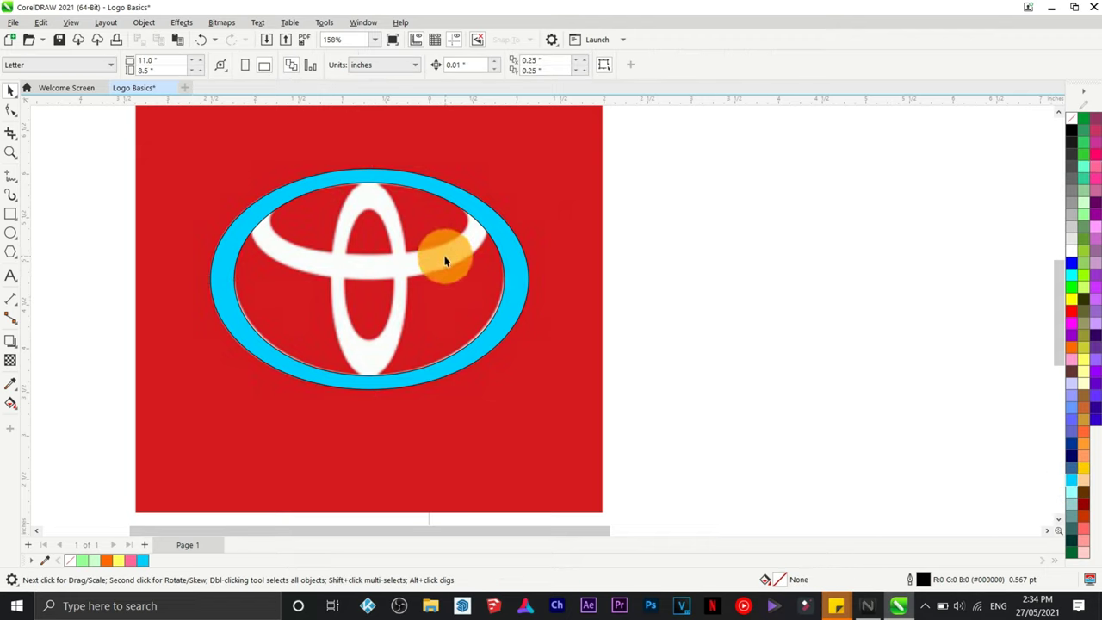
Draw an ellipse about 2.70 by 1.20 inches around the emblem's upper oval and fit a smaller copy, about 2.28 by 0.85 inches, to its inner edge.
left_click(11, 234)
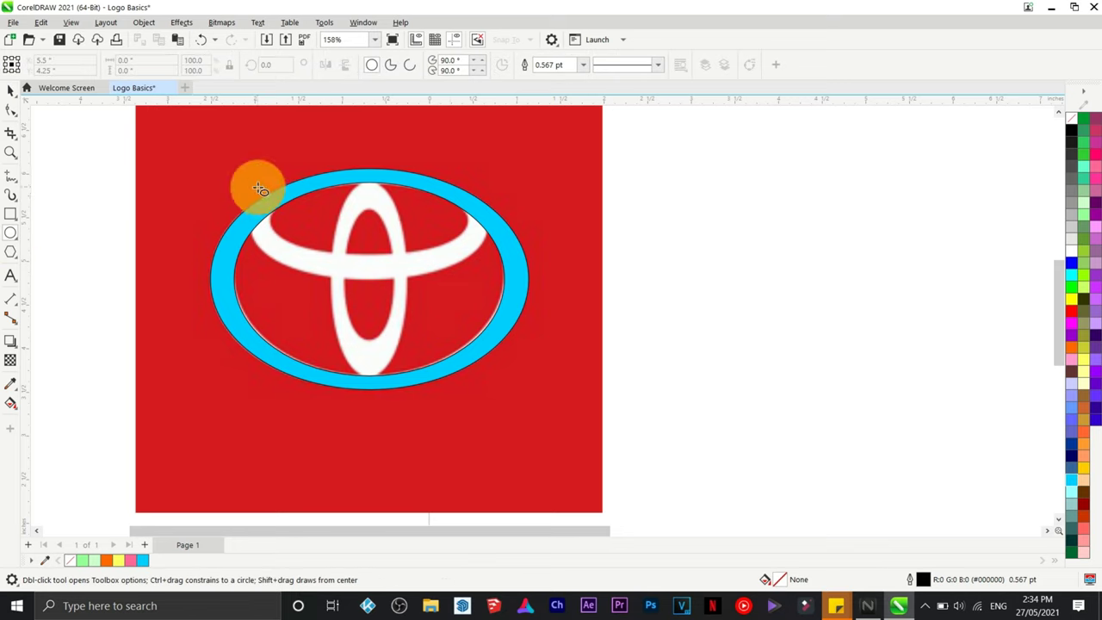
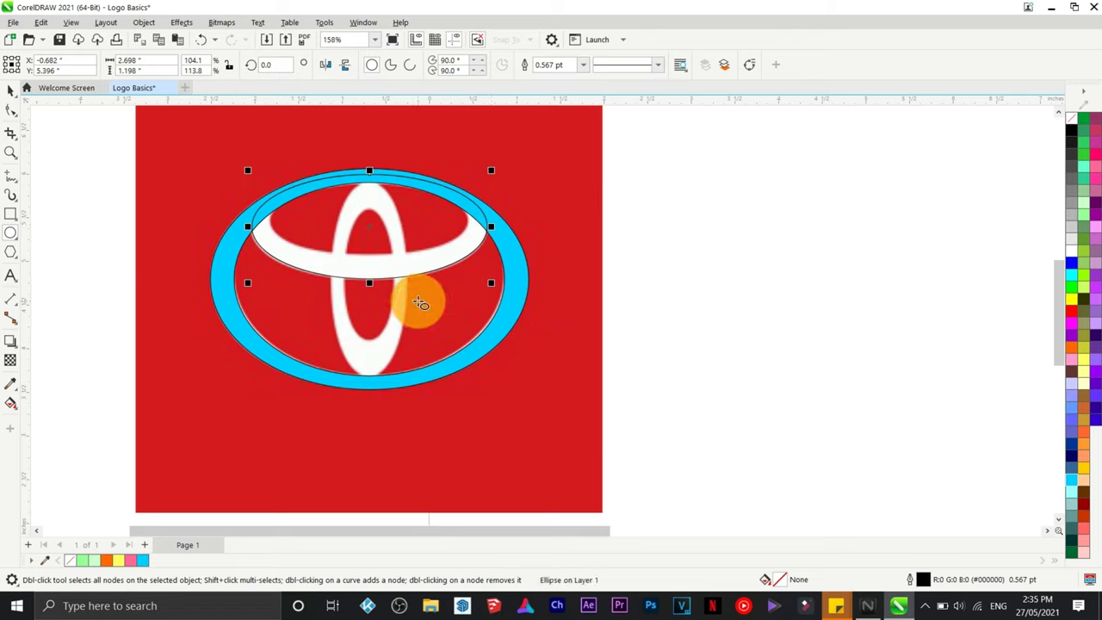
left_click_drag(492, 283, 477, 278)
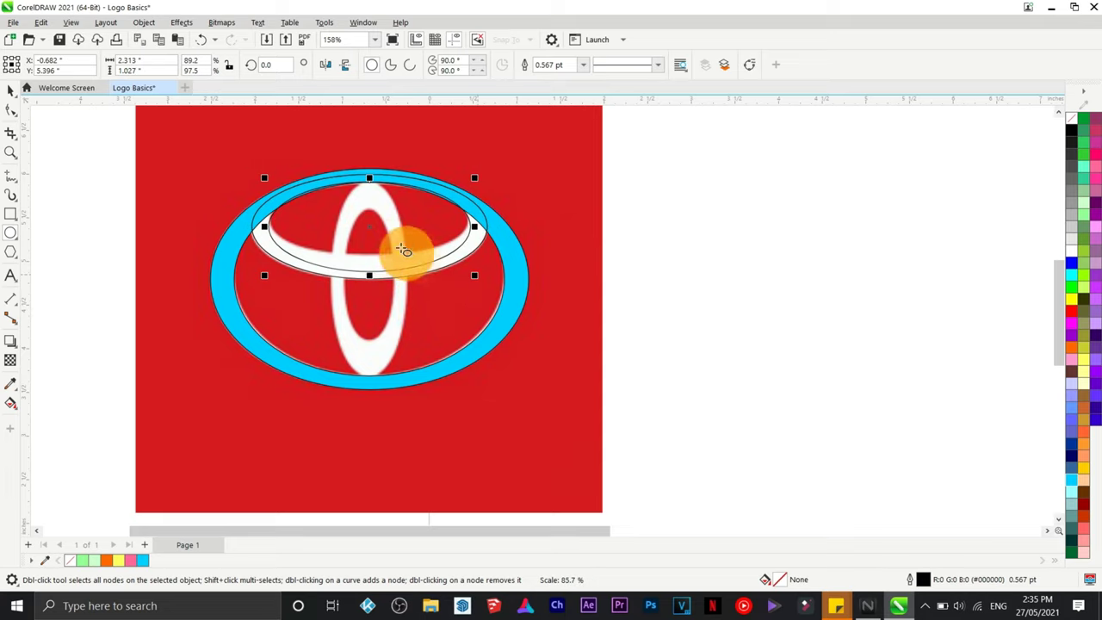
left_click(370, 241)
left_click(371, 247)
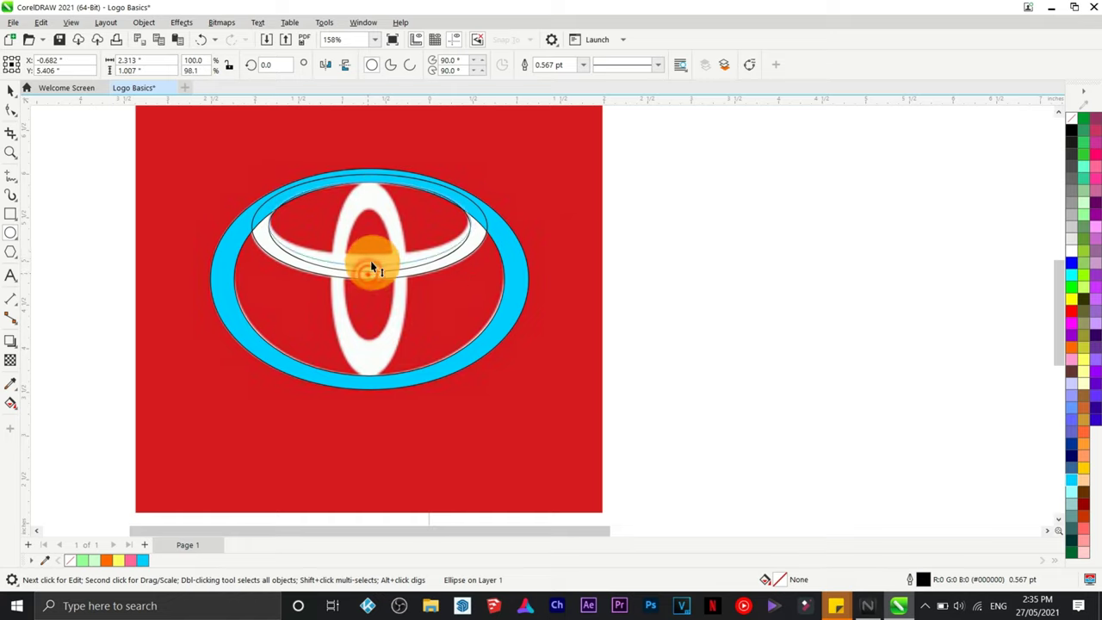
left_click_drag(371, 258, 371, 258)
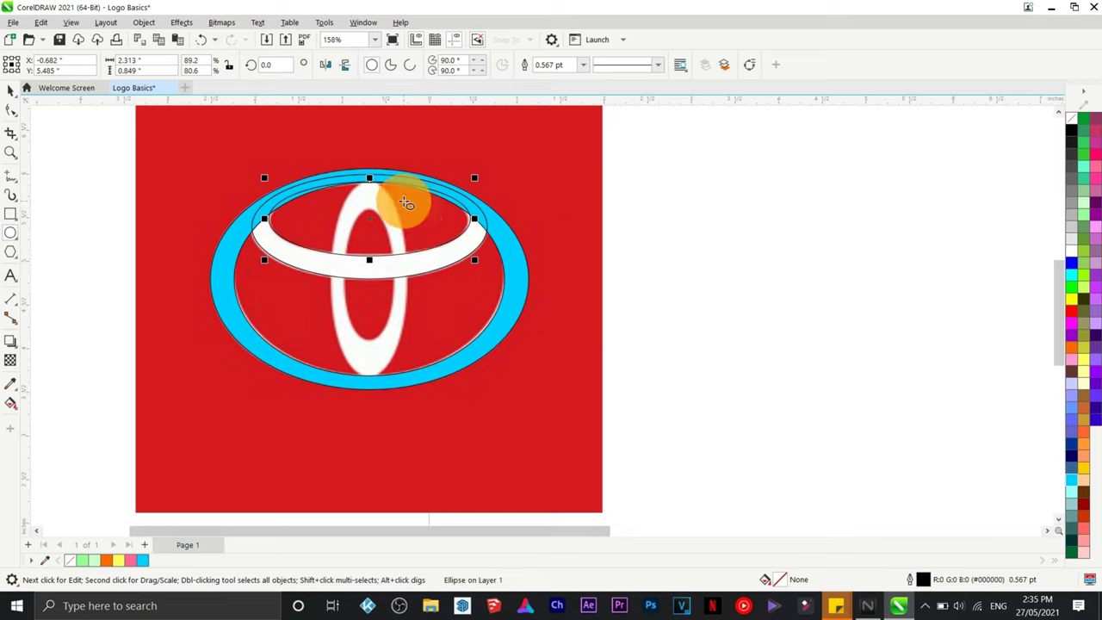
left_click(472, 220)
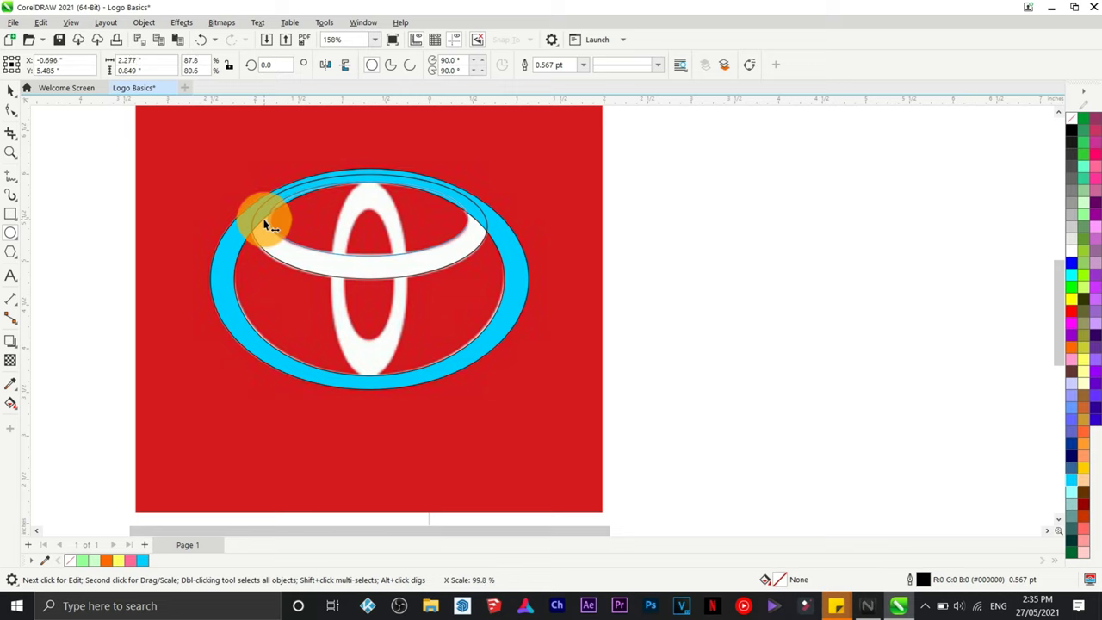
left_click_drag(266, 224, 265, 224)
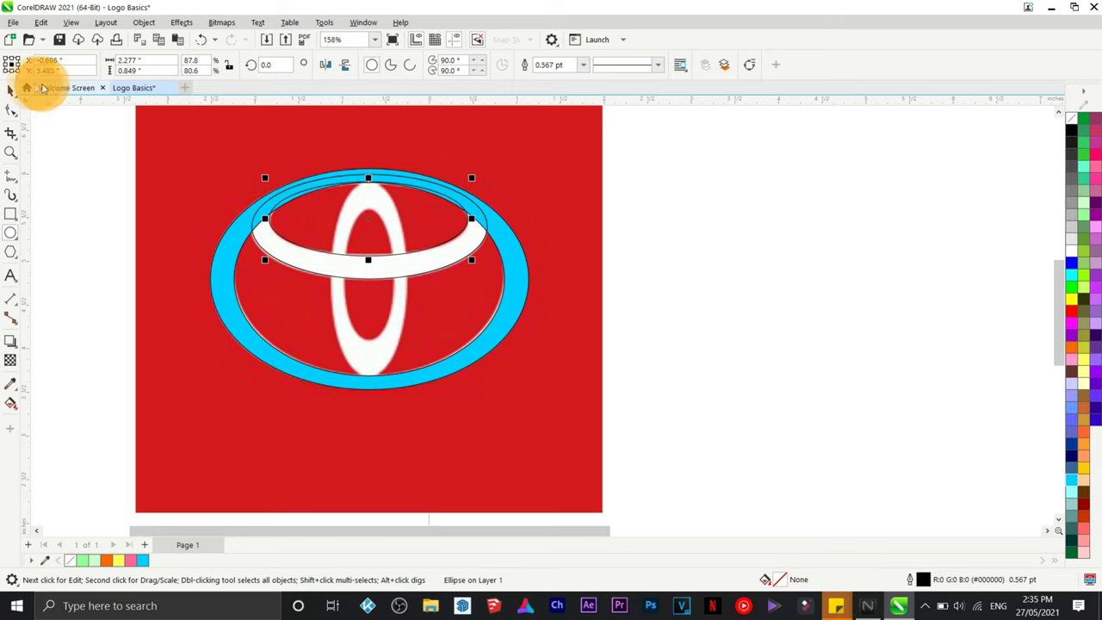
Trim the upper oval's outer ellipse with its inner ellipse to form a ring, and delete the leftover inner ellipse.
left_click_drag(214, 133, 528, 285)
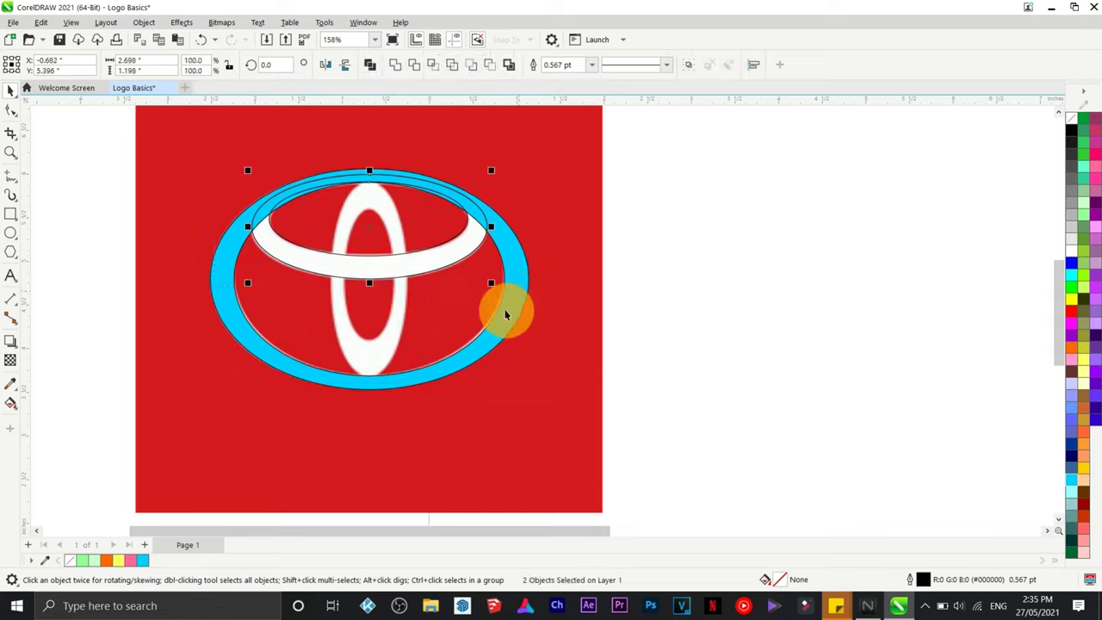
left_click(413, 66)
left_click(615, 233)
left_click(472, 263)
left_click(449, 228)
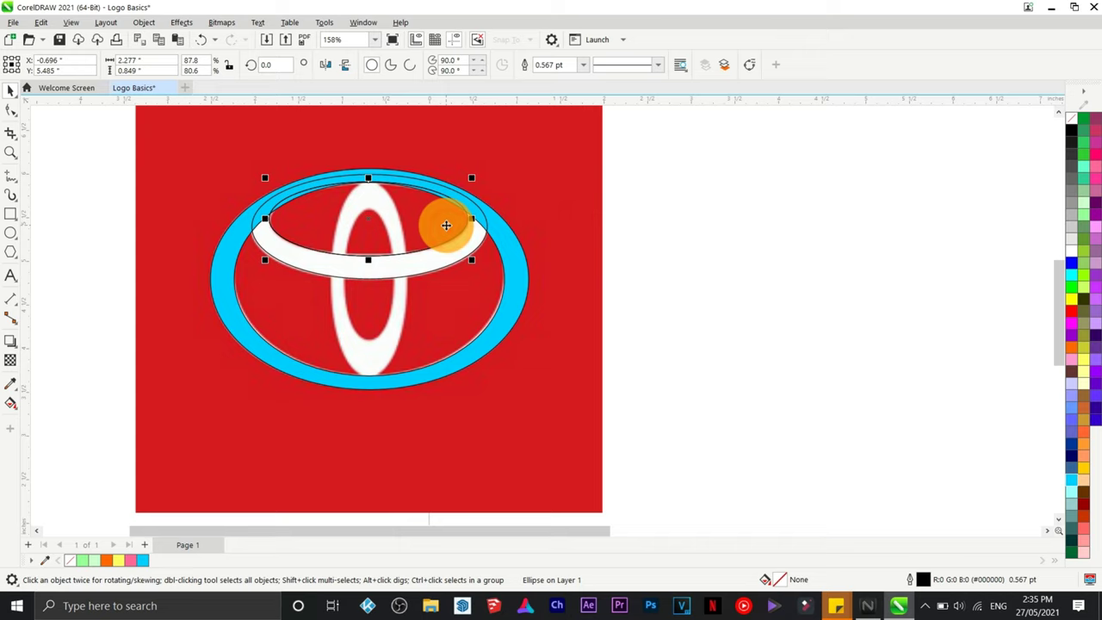
Fill the trimmed upper ring with the medium blue #6699FF.
left_click_drag(446, 225, 450, 253)
left_click(451, 253)
left_click(1071, 406)
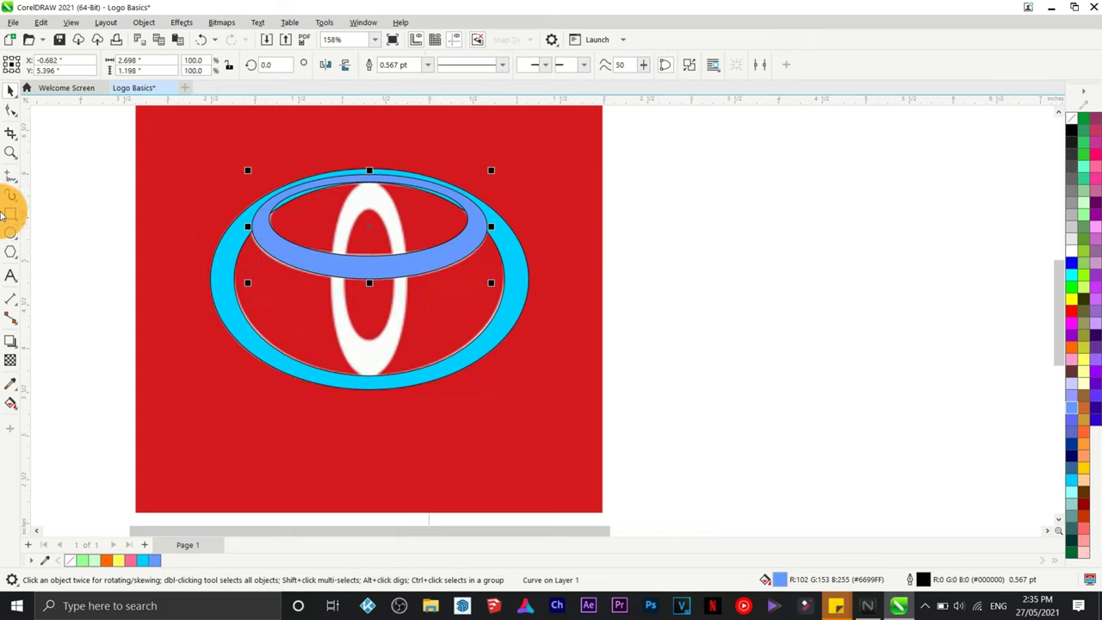
Draw an ellipse about 0.88 by 2.26 inches around the emblem's vertical oval and fit a smaller copy, about 0.59 by 1.51 inches, to its inner edge.
left_click(11, 233)
mouse_move(355, 184)
left_mouse_down()
mouse_move(379, 327)
mouse_move(408, 384)
left_mouse_up()
left_click_drag(355, 283, 326, 277)
mouse_move(374, 183)
left_mouse_down()
mouse_move(368, 205)
mouse_move(365, 176)
left_mouse_up()
left_click_drag(374, 384, 368, 388)
left_click_drag(409, 278, 411, 279)
left_click_drag(408, 380, 399, 371)
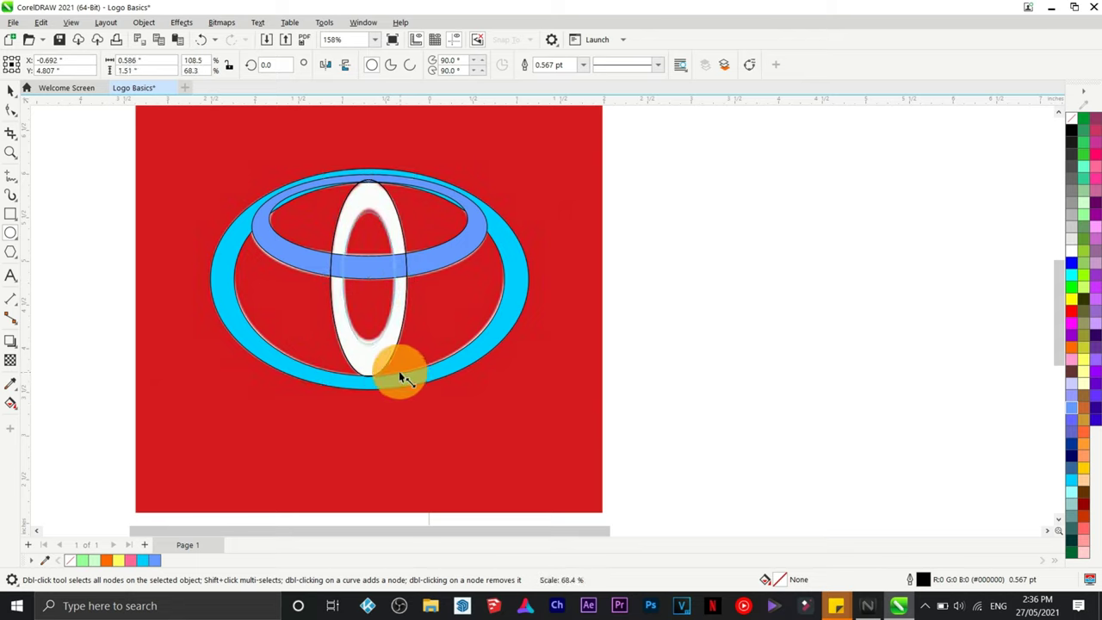
left_click(369, 374)
Trim the vertical outer ellipse with its smaller copy to form a ring, and delete the leftover inner ellipse.
key("space")
left_click_drag(365, 310, 578, 302)
key("Delete")
Fill the trimmed vertical ring with light yellow and deselect it.
left_click(372, 342)
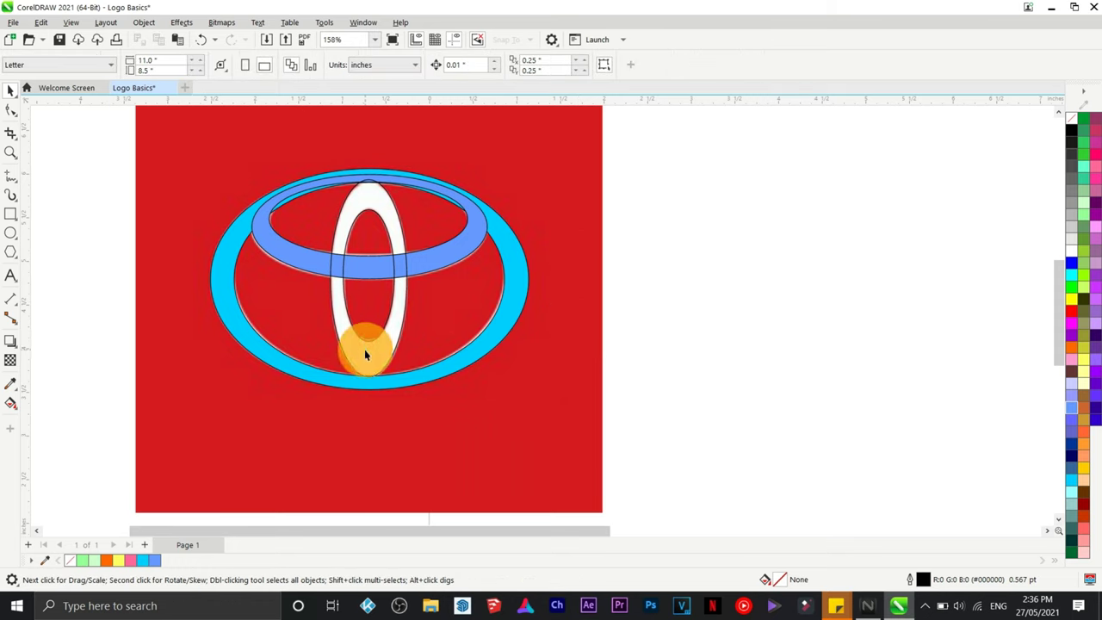
left_click(364, 348)
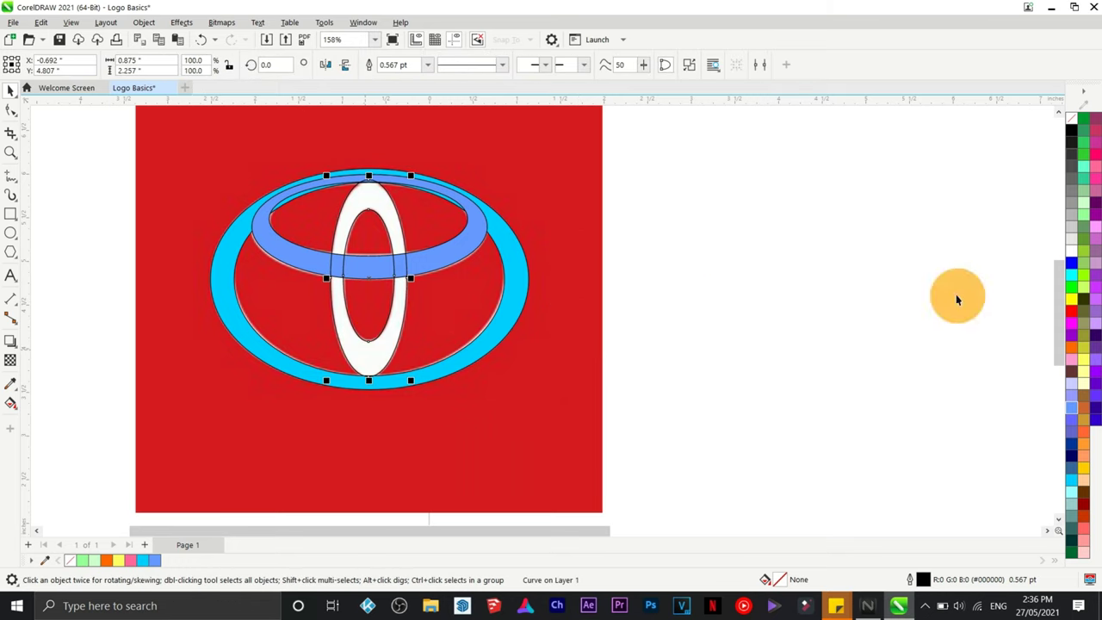
left_click(1087, 364)
left_click(633, 443)
Move all three traced rings onto the empty area beside the red image and weld them into a single curve.
left_click_drag(579, 432, 135, 135)
left_click_drag(384, 211, 863, 228)
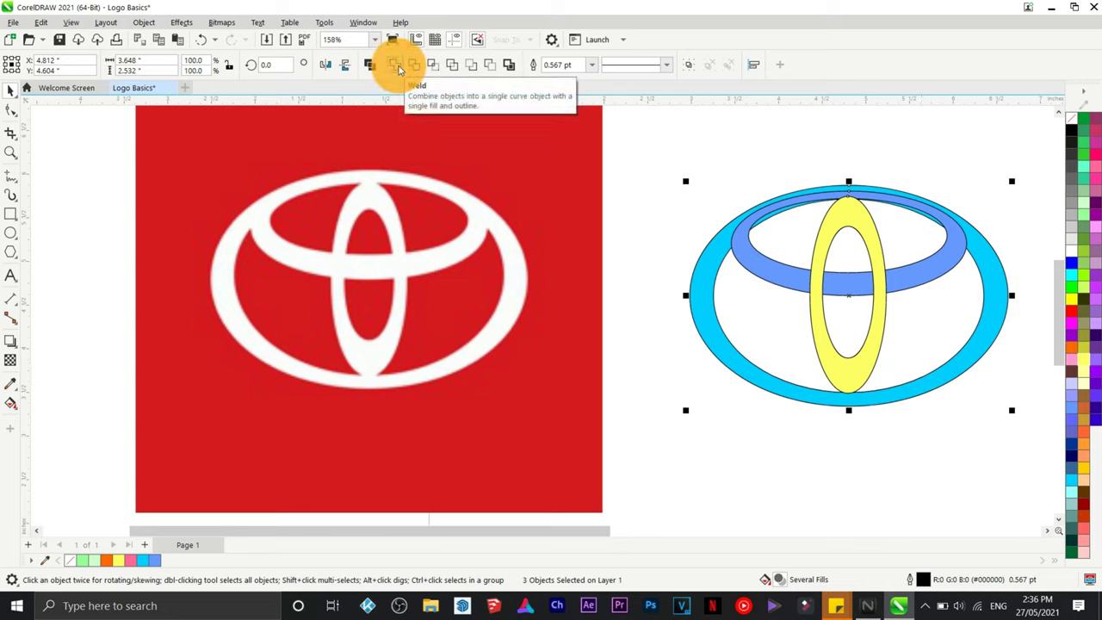
left_click(399, 69)
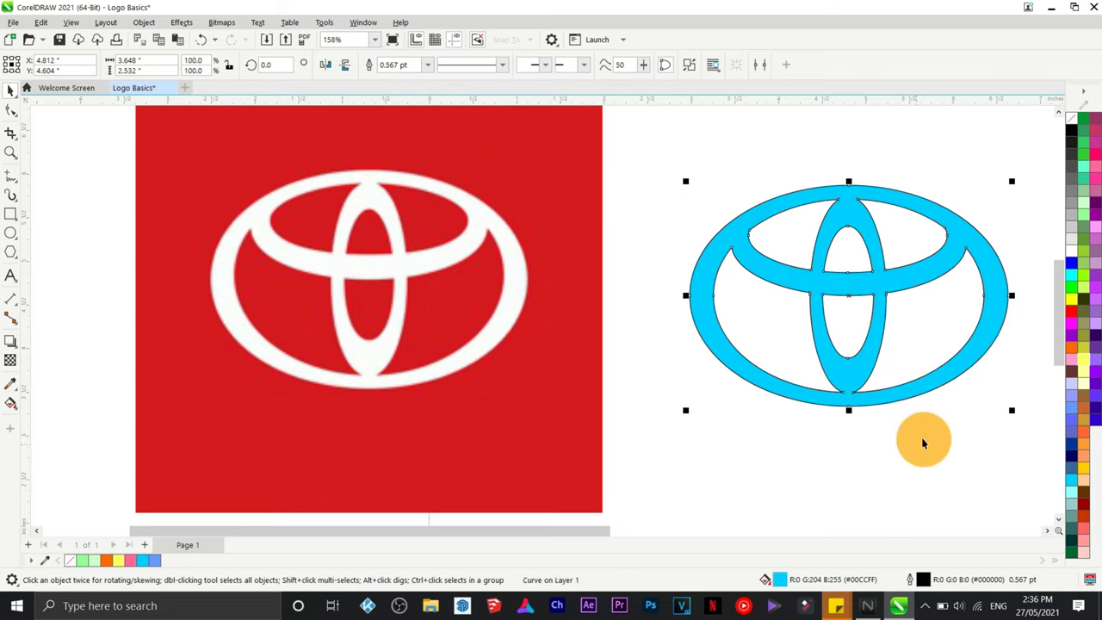
left_click(885, 454)
Remove the outline from the welded emblem and deselect it.
left_click(868, 396)
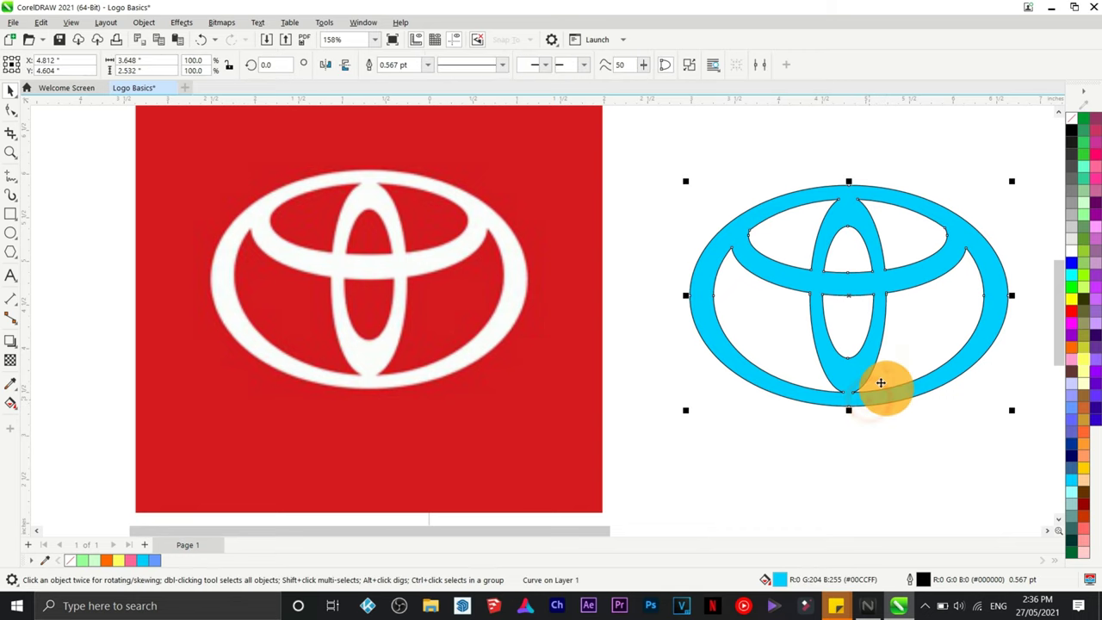
right_click(1070, 120)
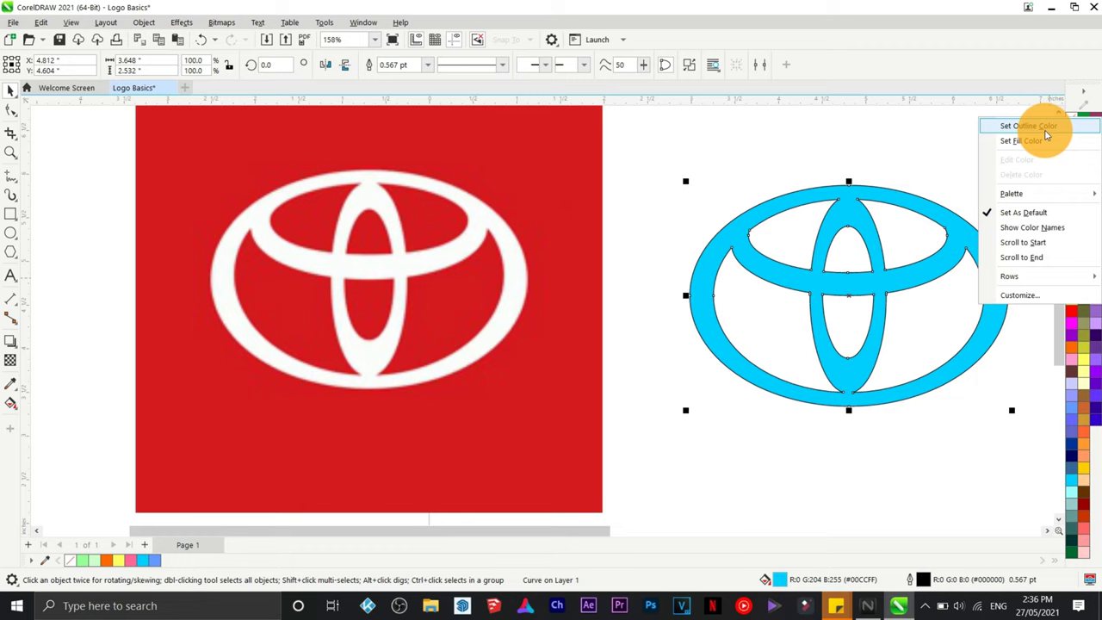
left_click(1045, 128)
left_click(886, 446)
Draw a rectangle about 5.17 by 5.37 inches around the blue emblem, roughly matching the source image's square.
scroll(878, 405, "down", 2)
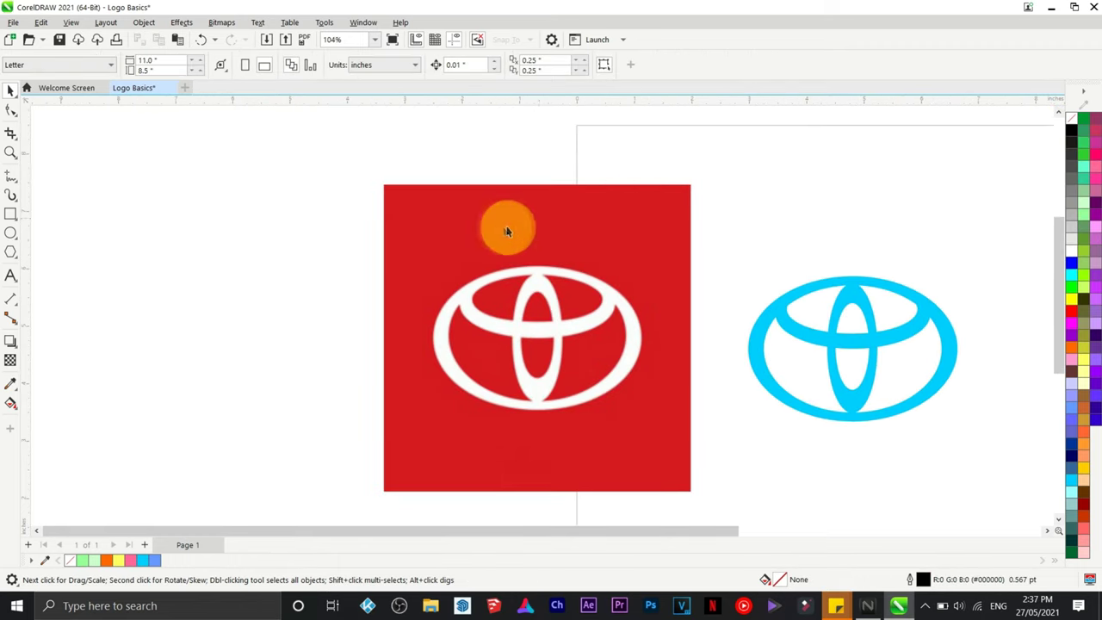
left_click(10, 214)
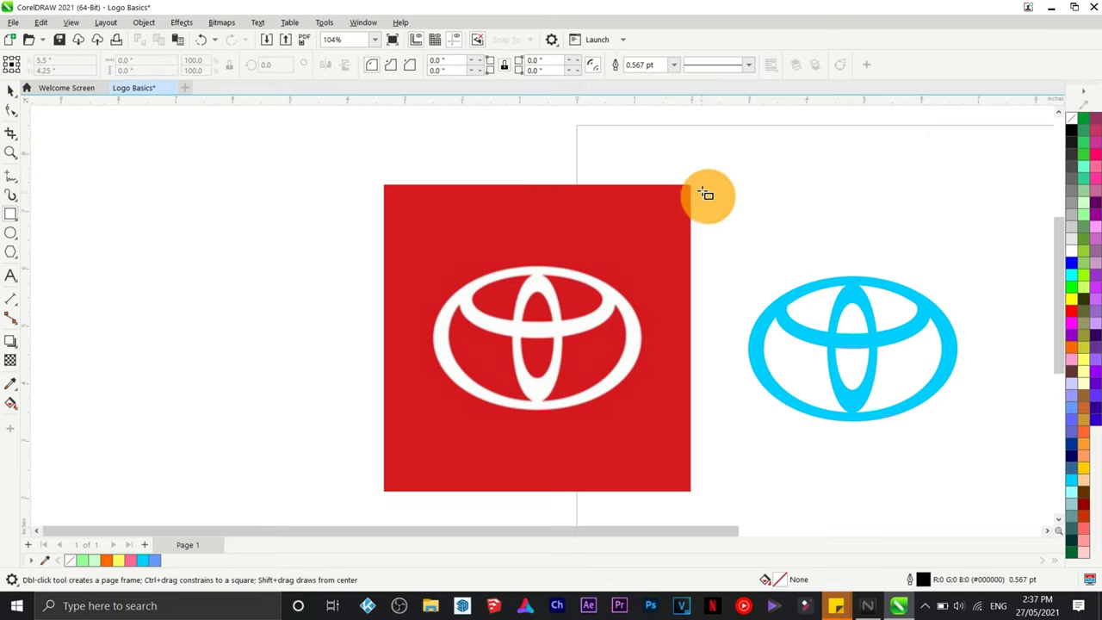
left_click_drag(702, 184, 1001, 496)
key("F10")
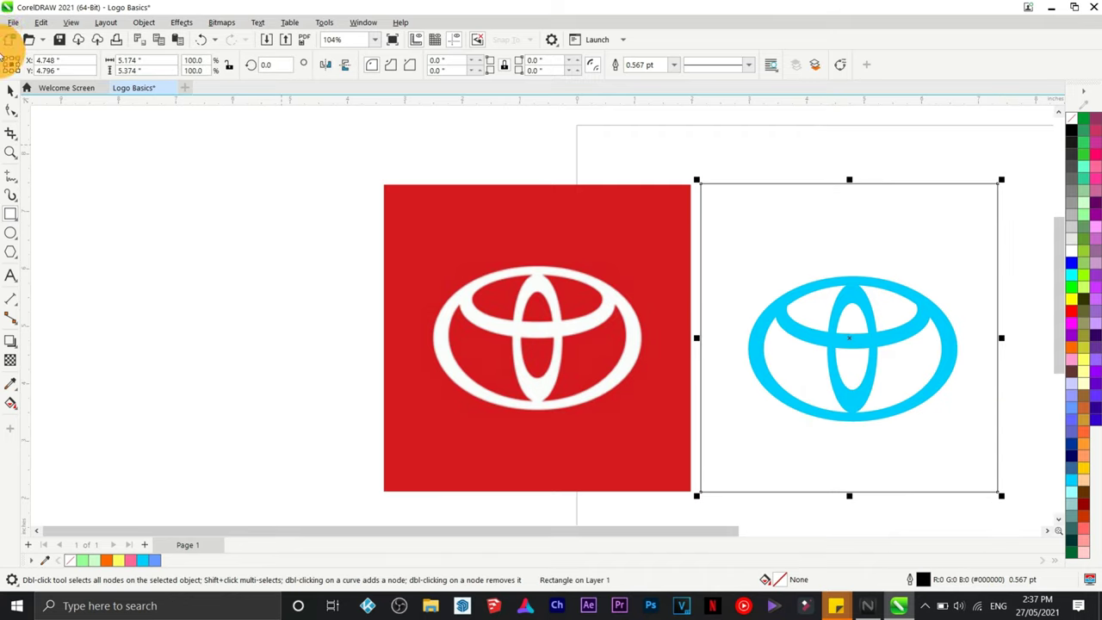
left_click(9, 91)
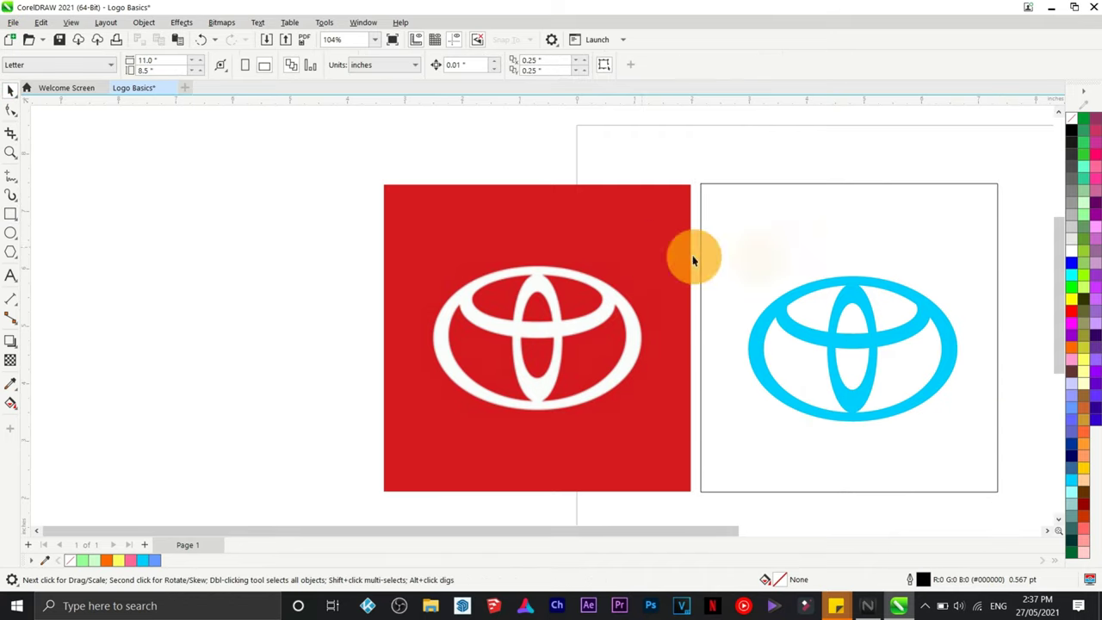
Sample the red background of the source image with the Color Eyedropper and apply it as the rectangle's fill.
left_click(773, 250)
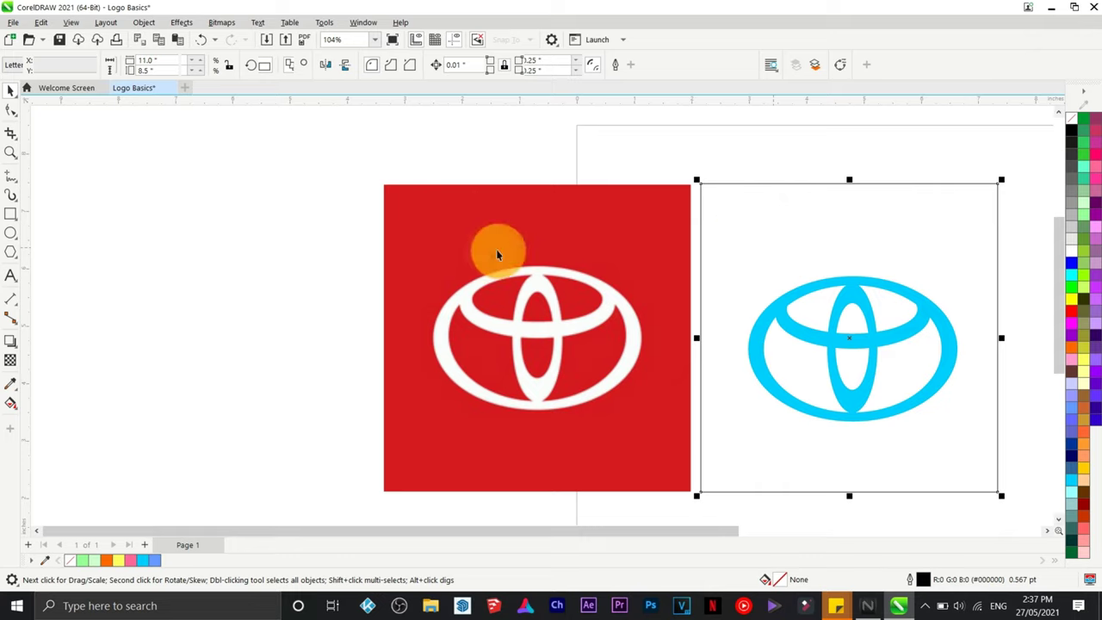
left_click(756, 230)
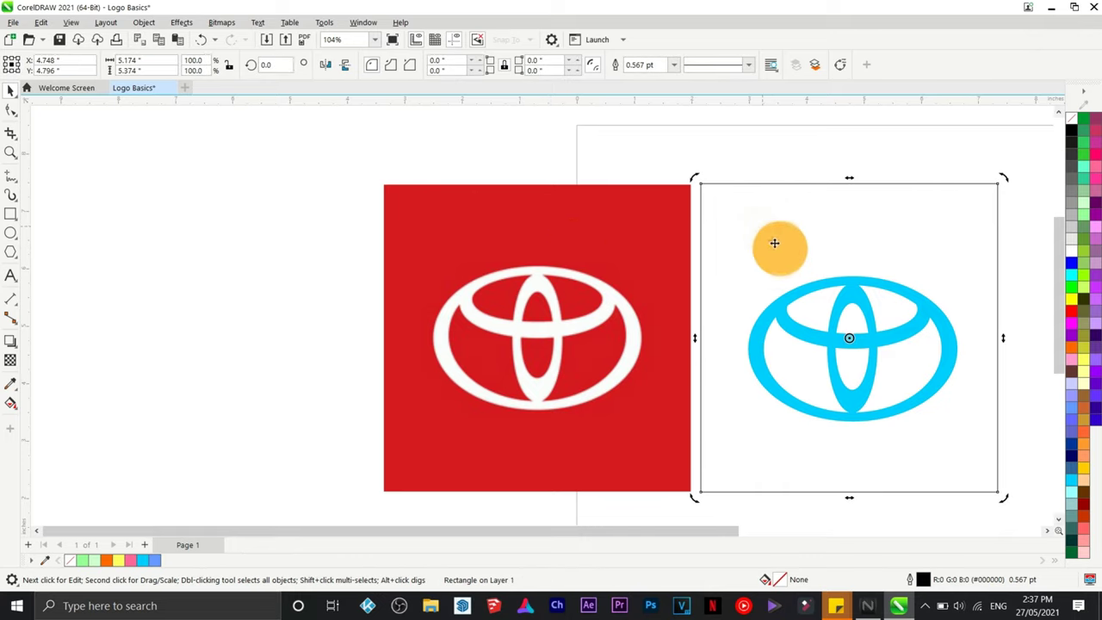
left_click(11, 390)
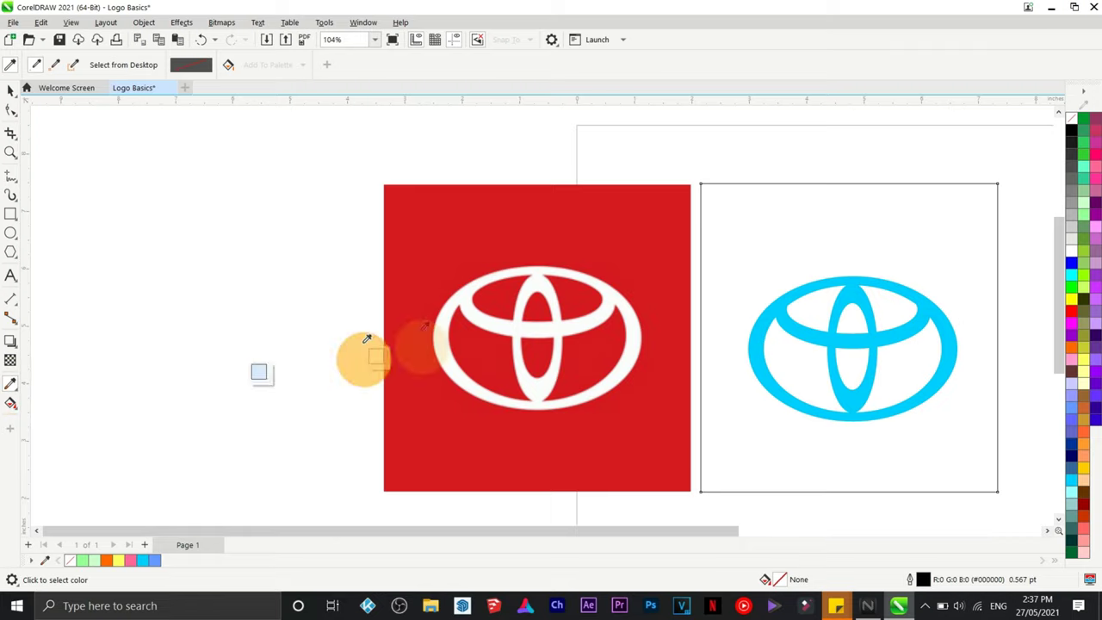
left_click(533, 238)
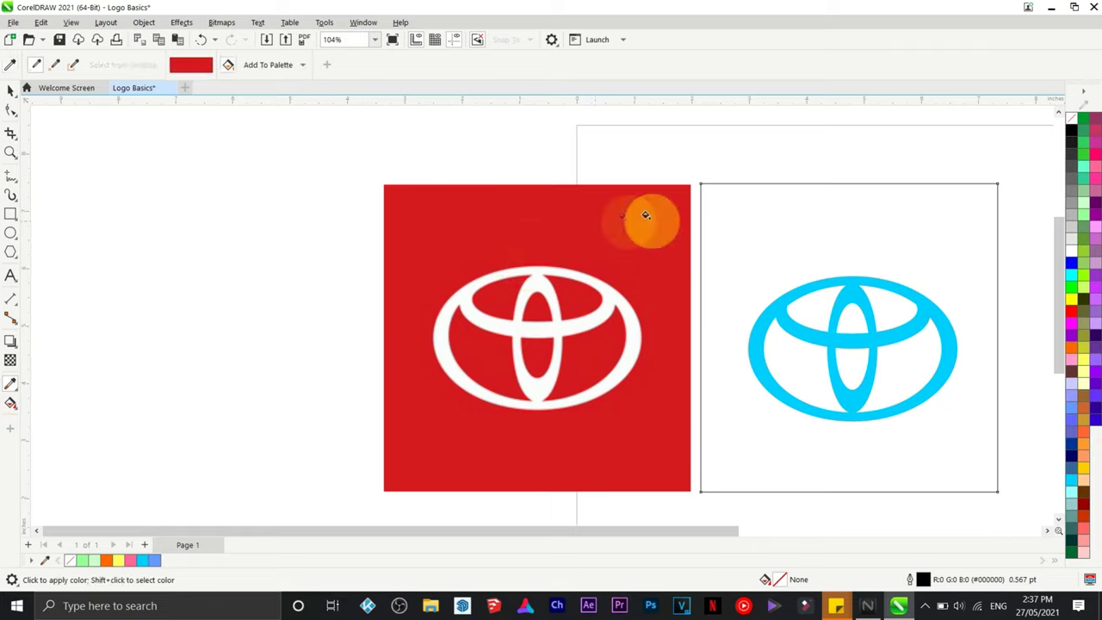
left_click(714, 215)
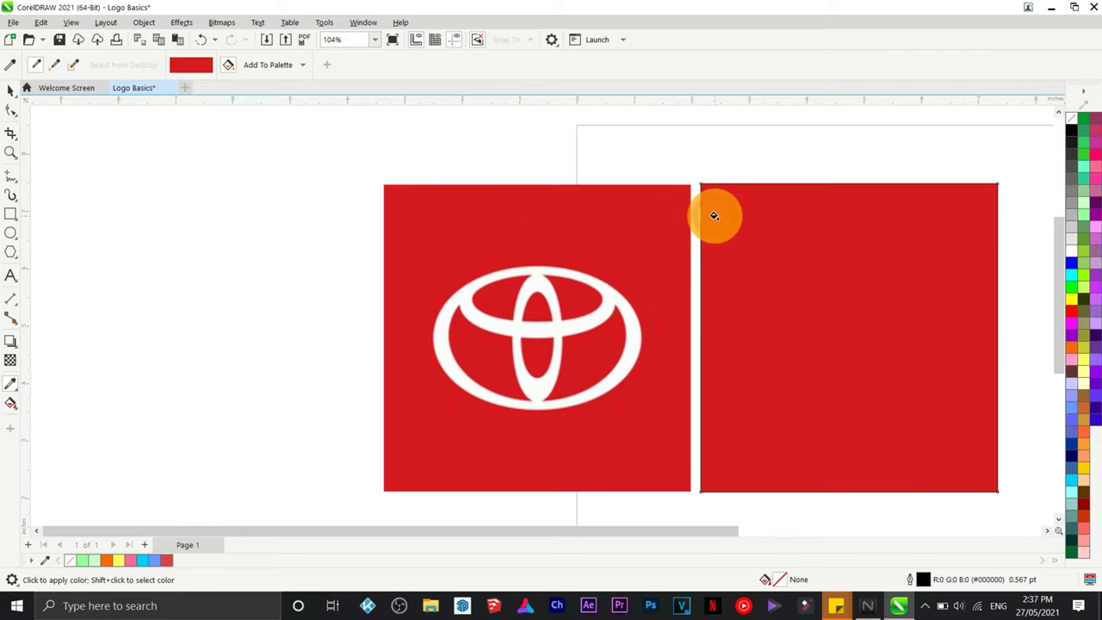
left_click(11, 92)
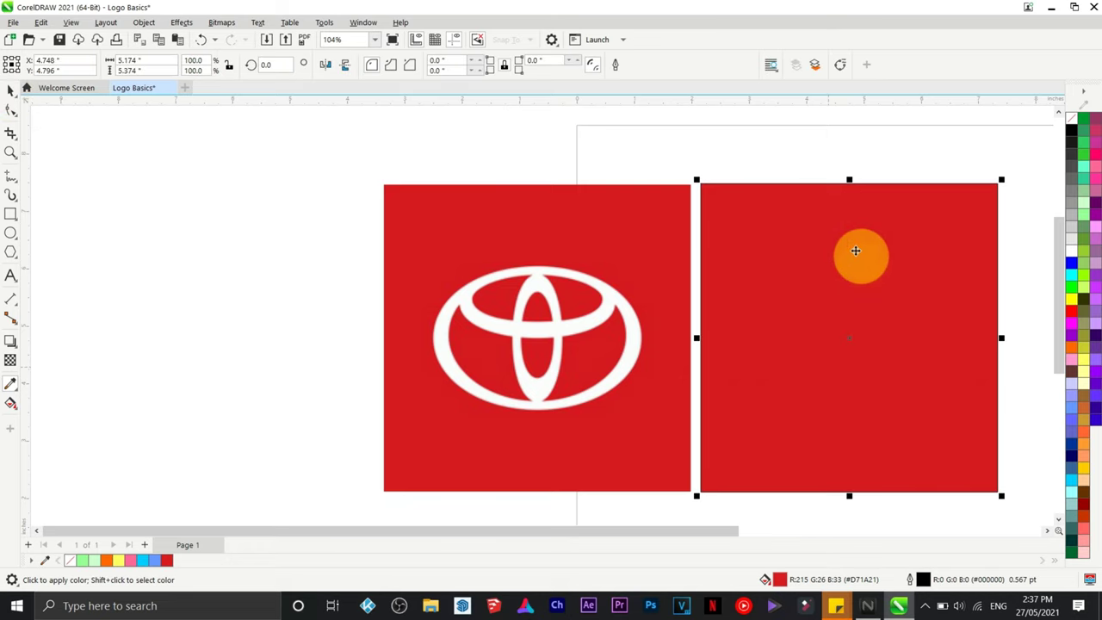
key("space")
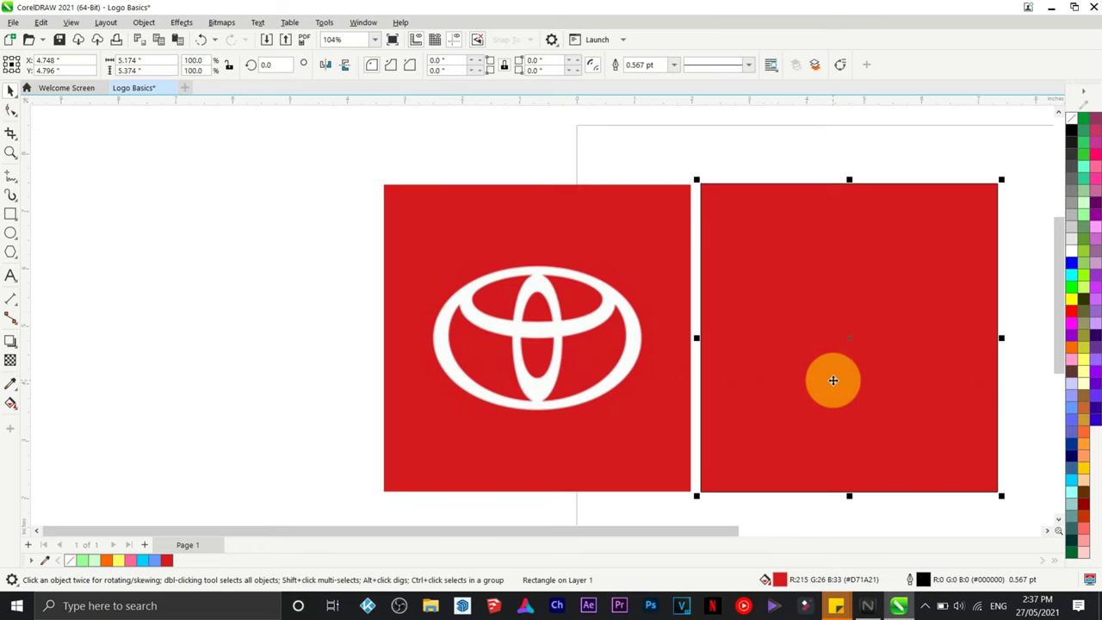
Show the Objects docker, move the emblem curve above the red rectangle in the stacking order, and collapse the docker.
left_click(363, 22)
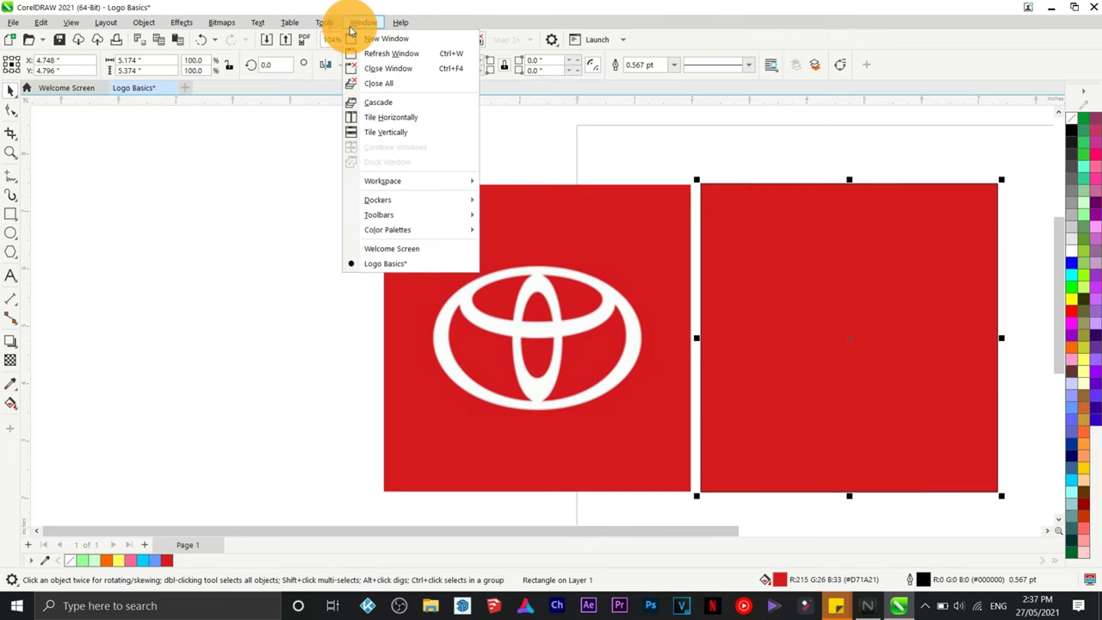
mouse_move(417, 203)
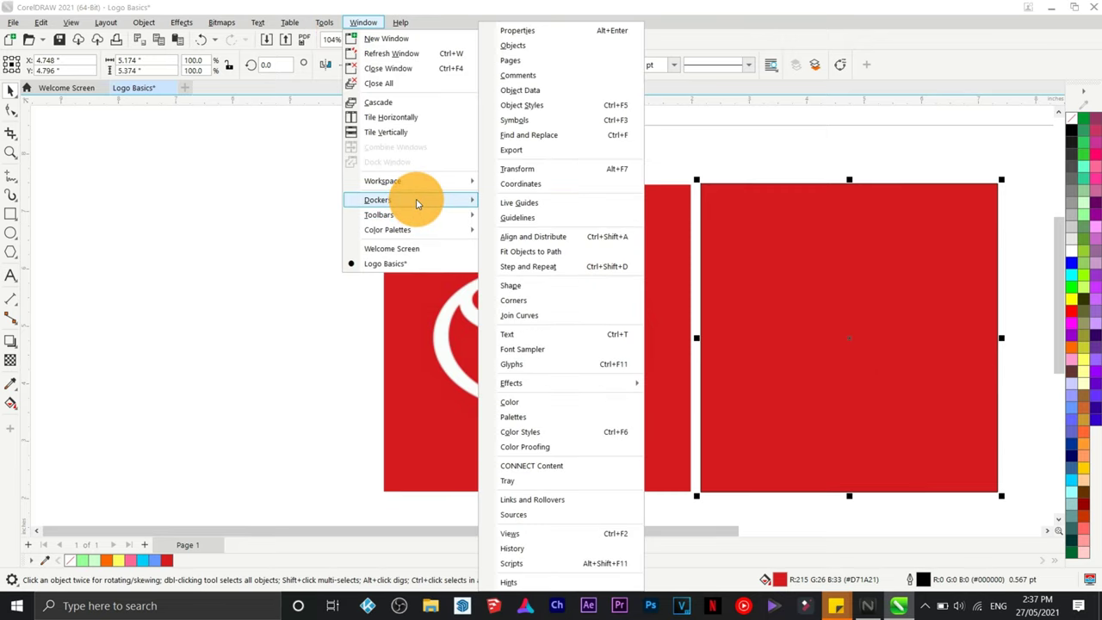
left_click(555, 47)
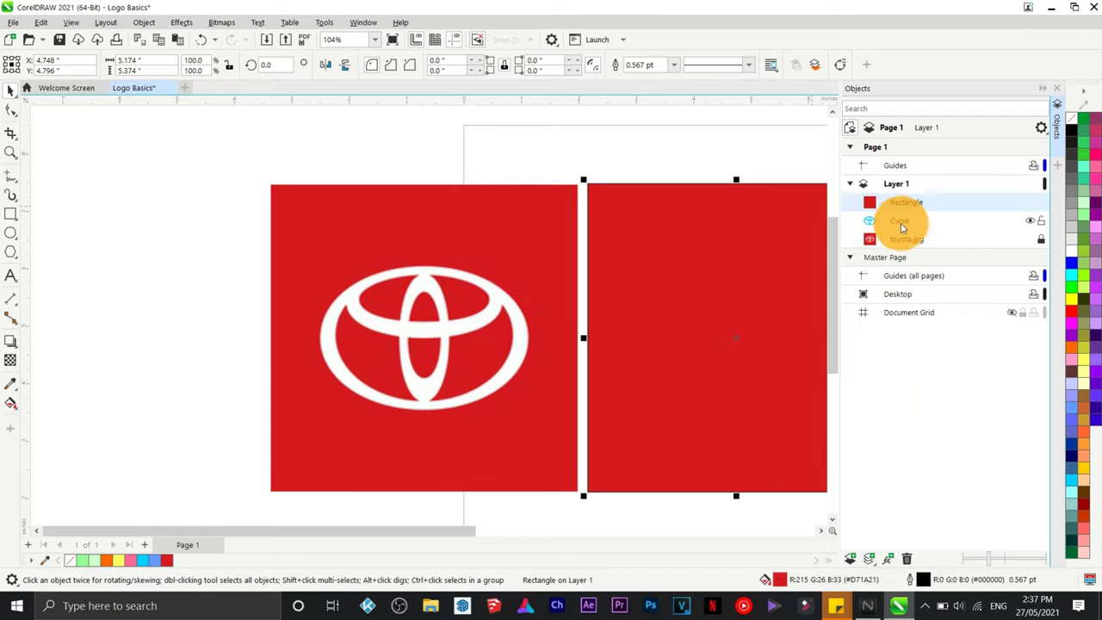
left_click(900, 223)
left_click(911, 239)
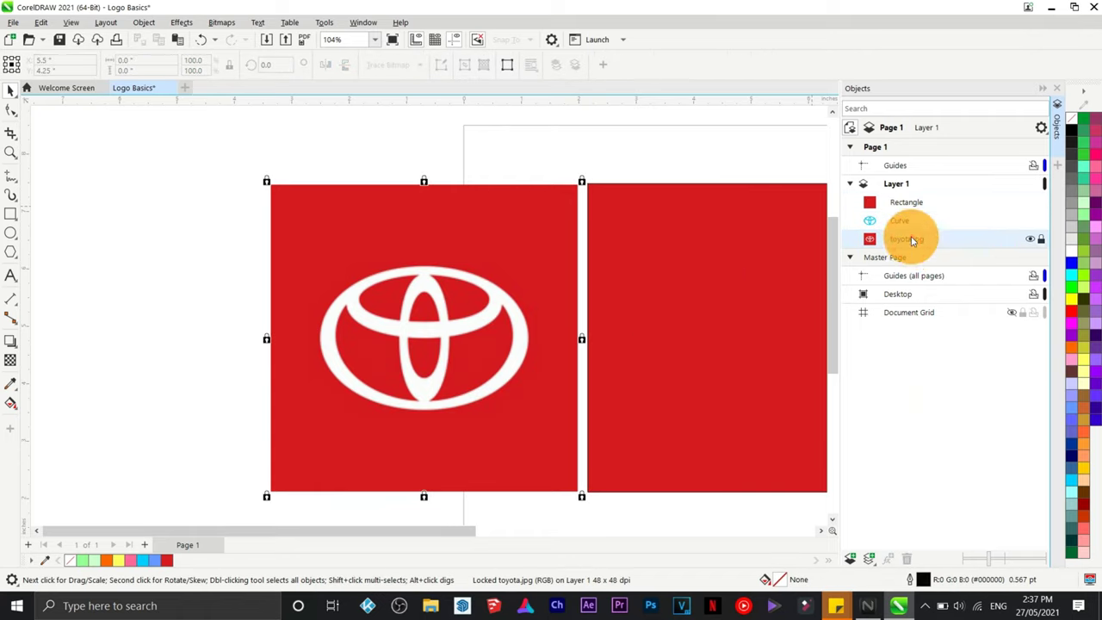
left_click(911, 223)
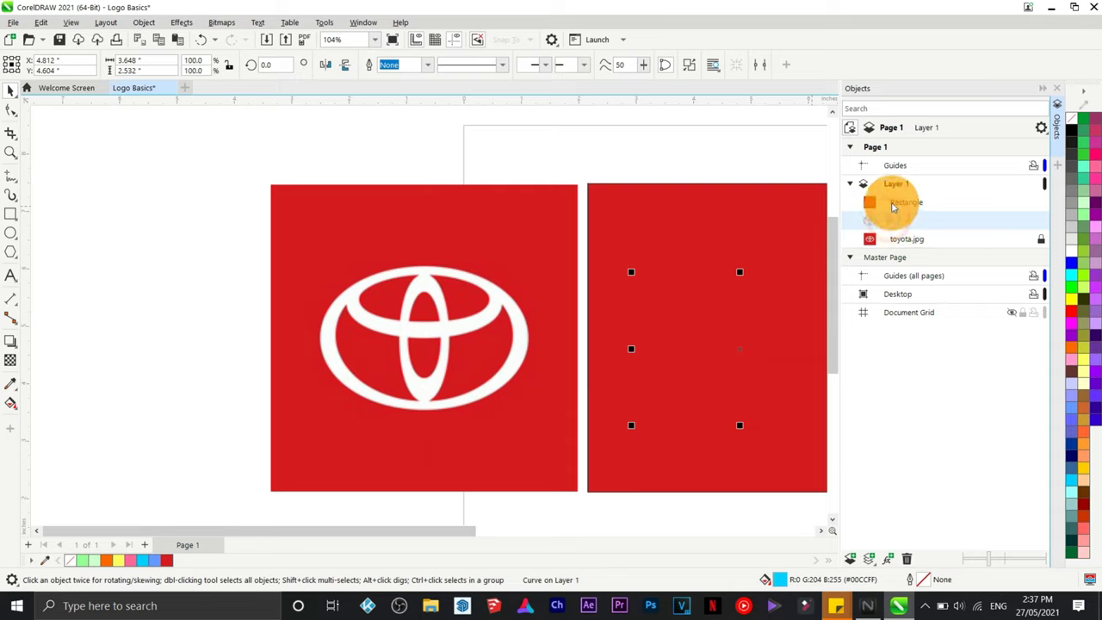
left_click_drag(893, 200, 896, 198)
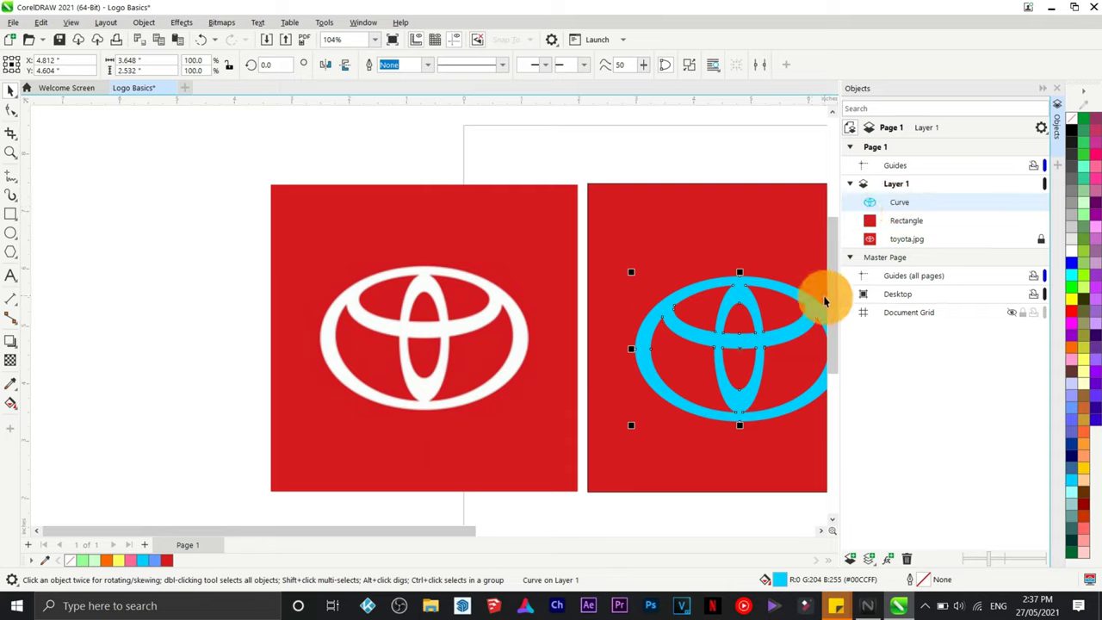
left_click(664, 149)
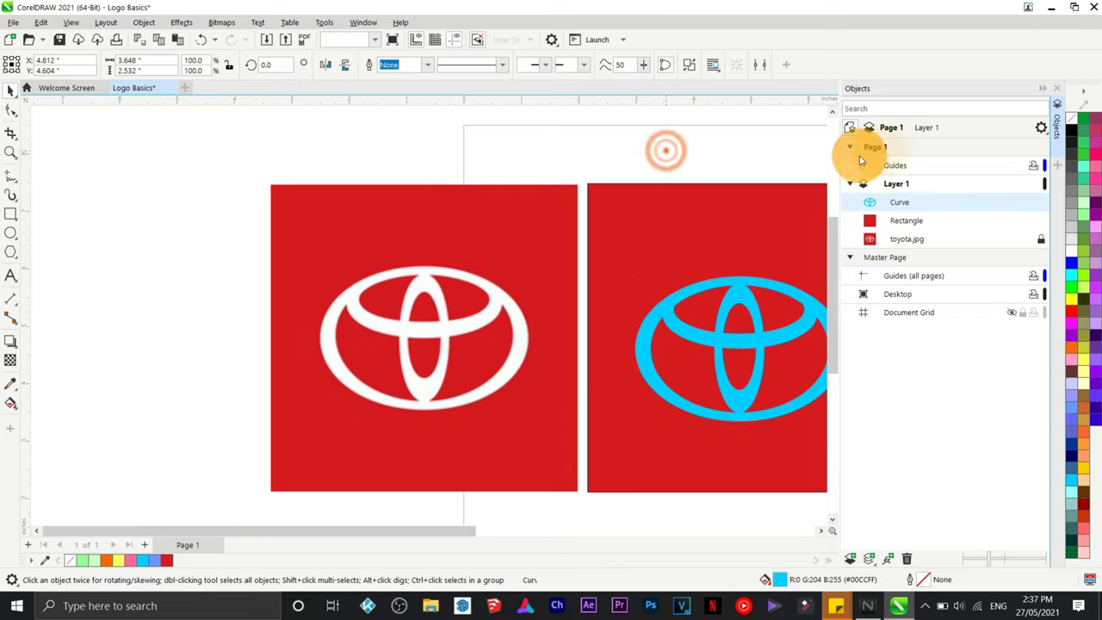
left_click(1042, 90)
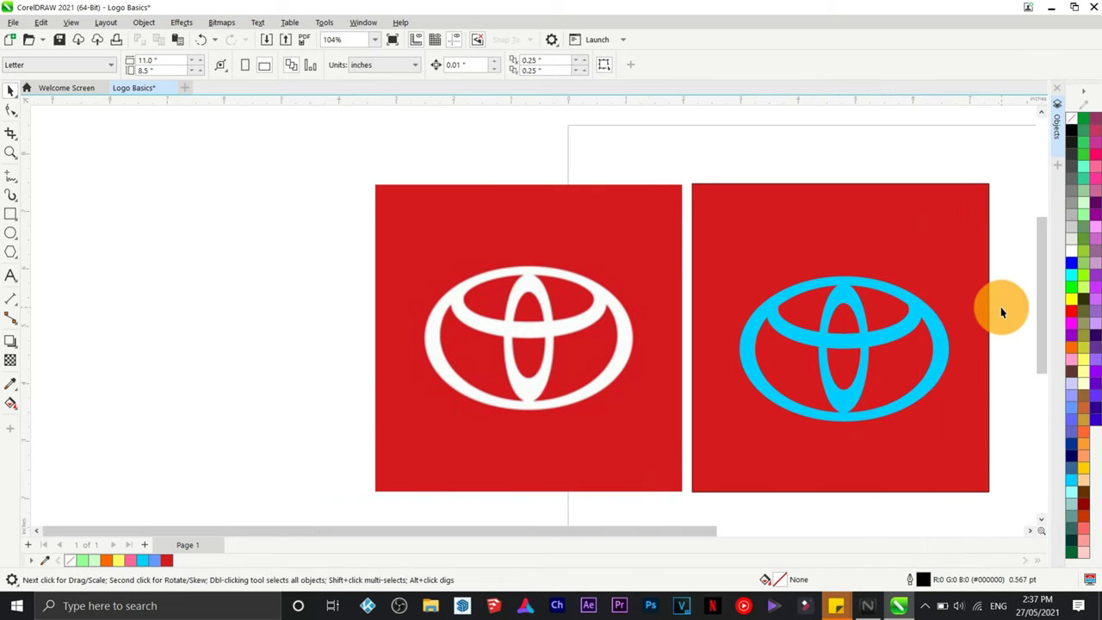
Fill the blue emblem curve with white and deselect it.
left_click(875, 343)
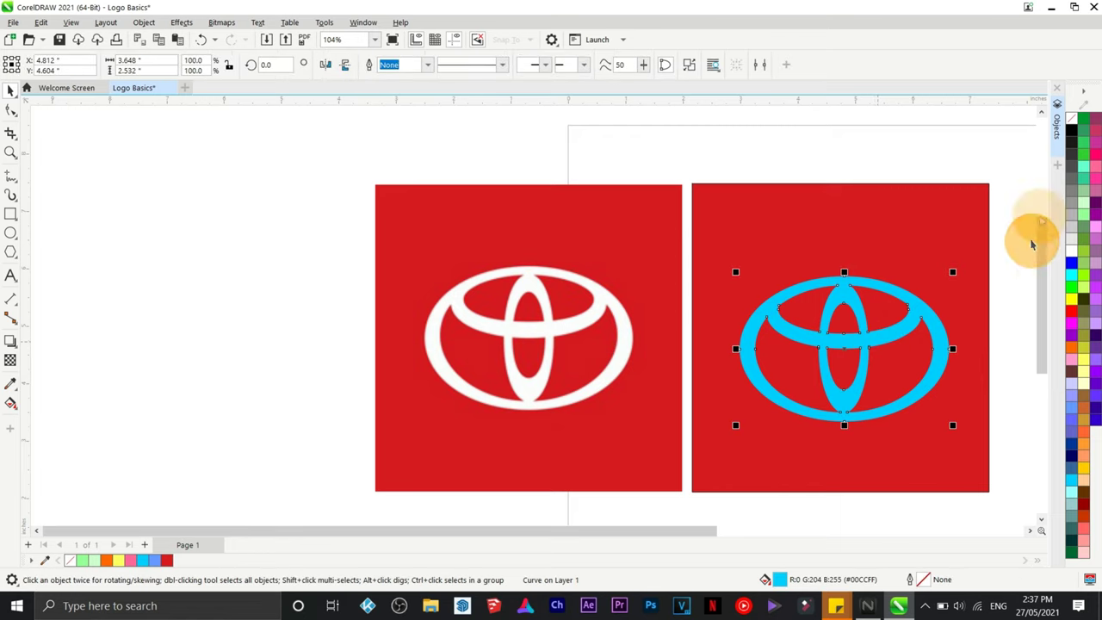
left_click(1071, 249)
left_click(994, 364)
Unlock the Toyota source image and move it together with the recreated logo off the page to its left.
scroll(999, 433, "up", 1)
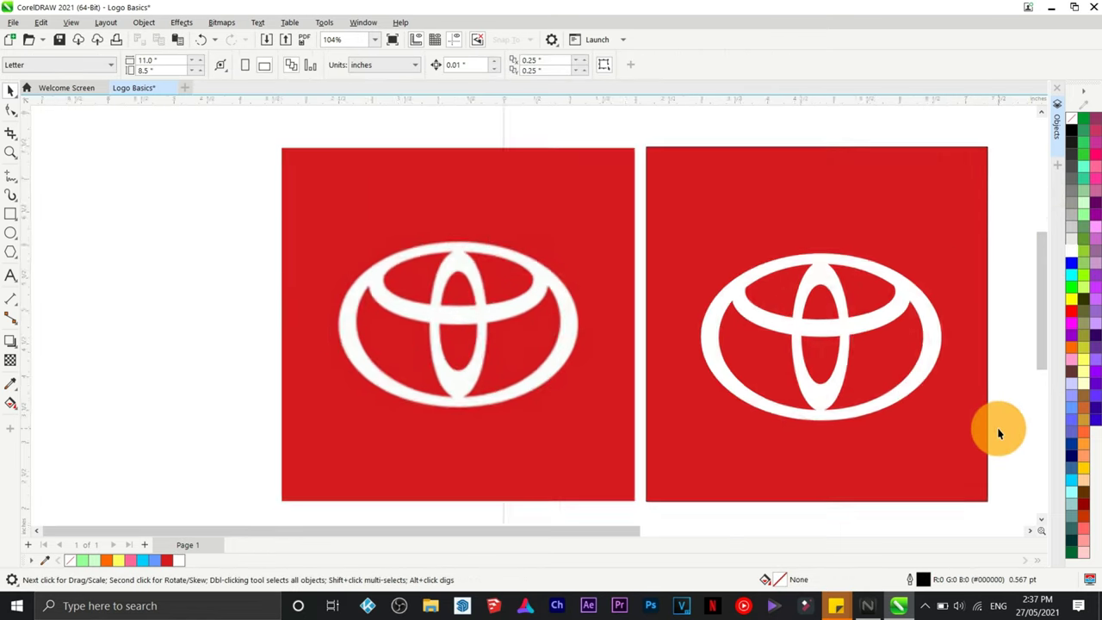
scroll(592, 334, "up", 2)
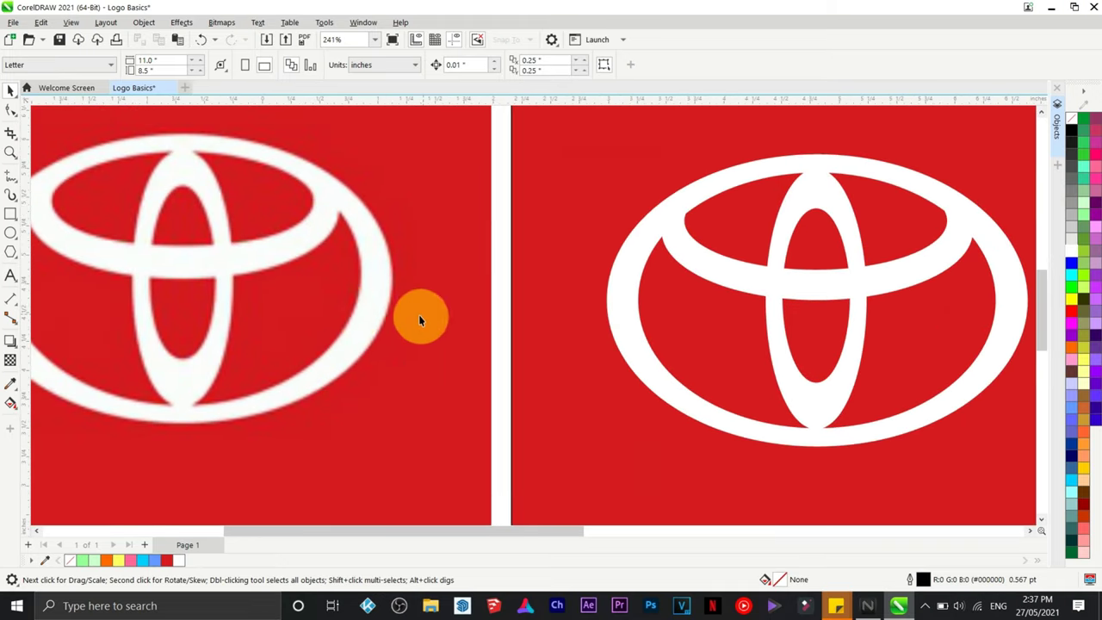
scroll(334, 302, "down", 1)
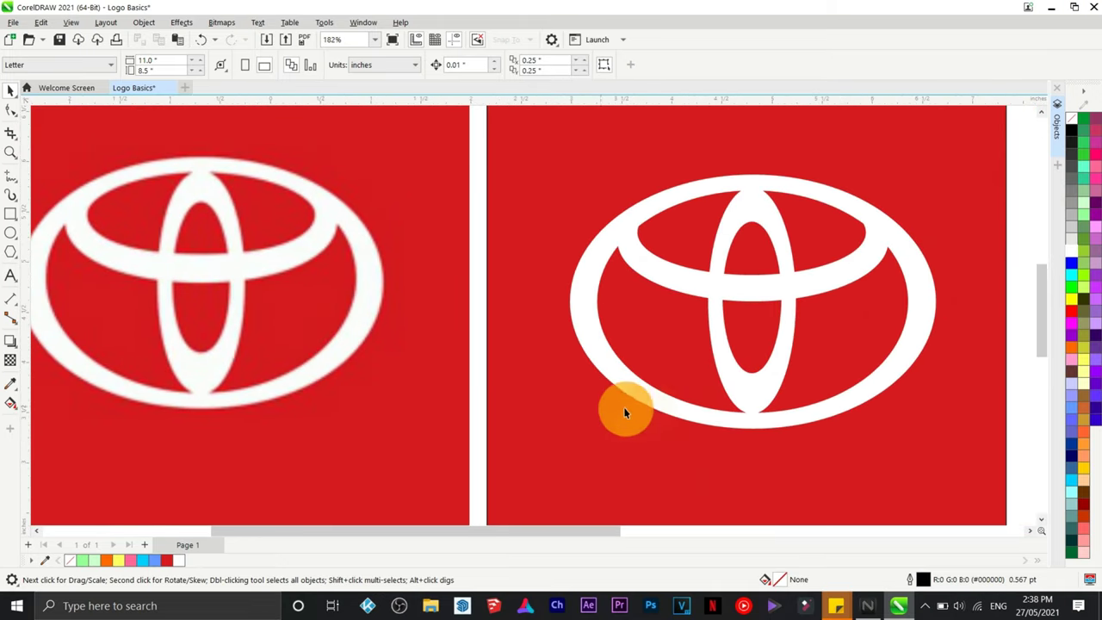
scroll(329, 331, "down", 3)
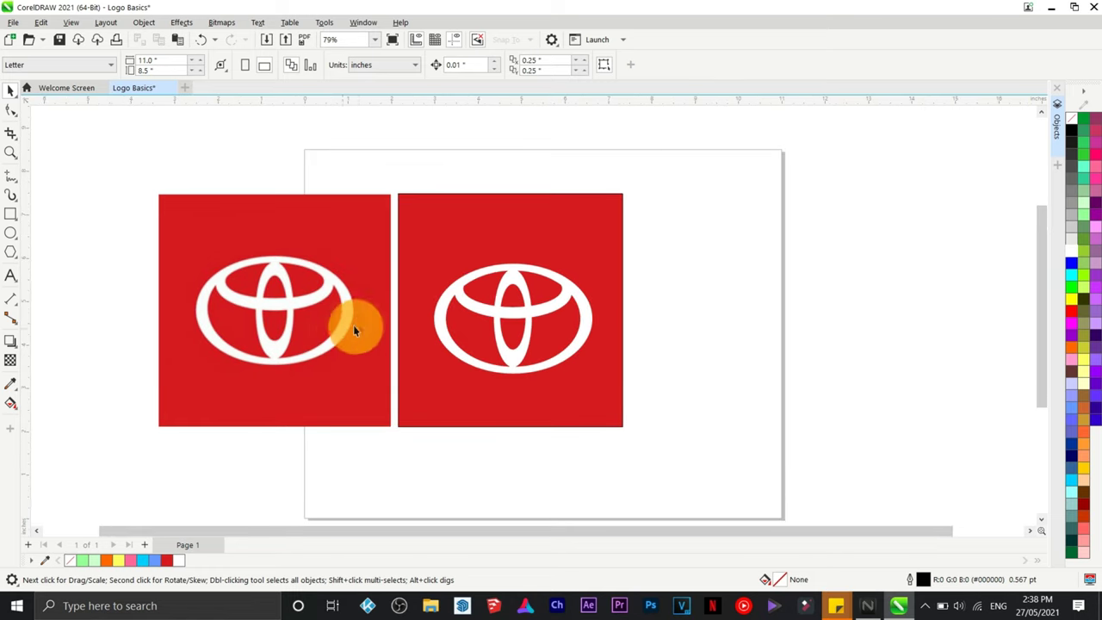
left_click_drag(126, 156, 699, 479)
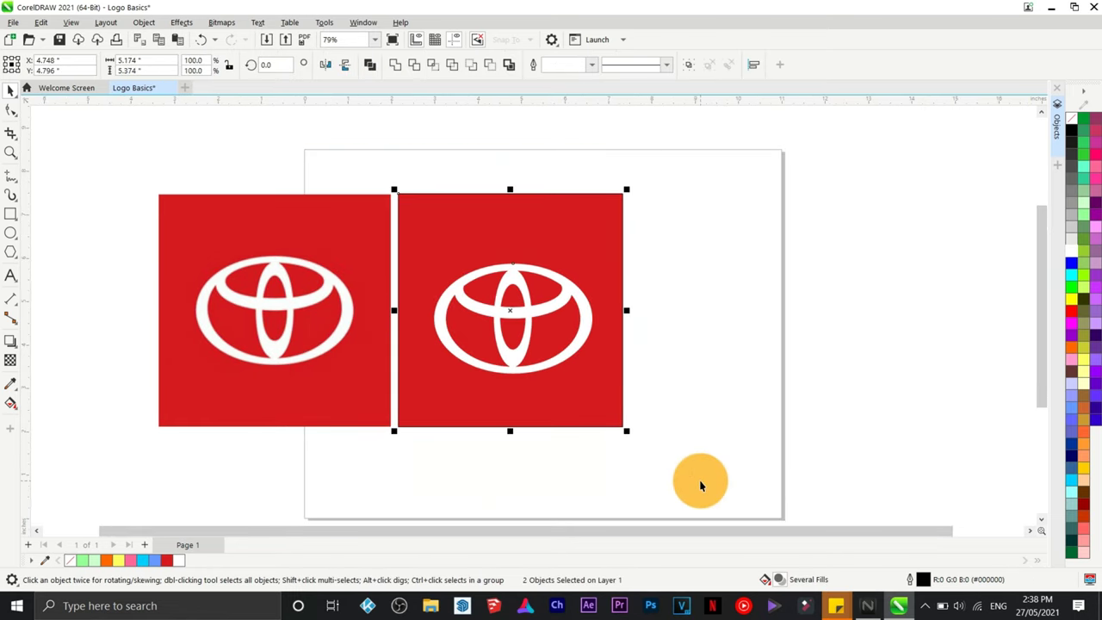
right_click(287, 348)
left_click(320, 377)
left_click_drag(125, 138, 677, 475)
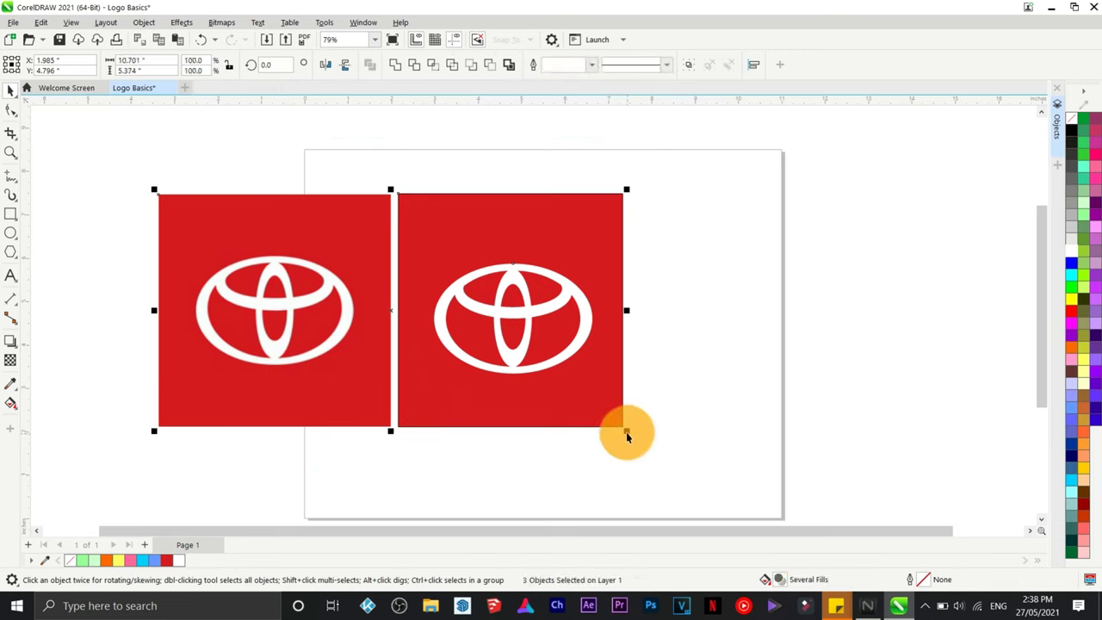
left_click_drag(555, 410, 233, 377)
left_click(433, 377)
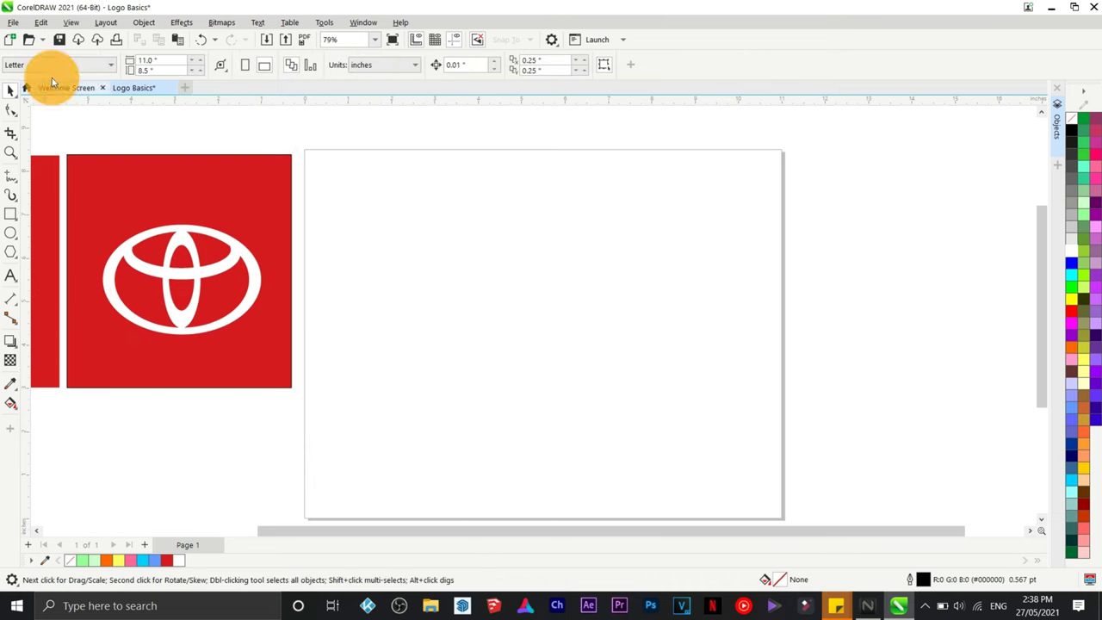
Import Mitsubishi.png at about 4.06 inches square and position it on the page beside the Toyota logo.
left_click(18, 23)
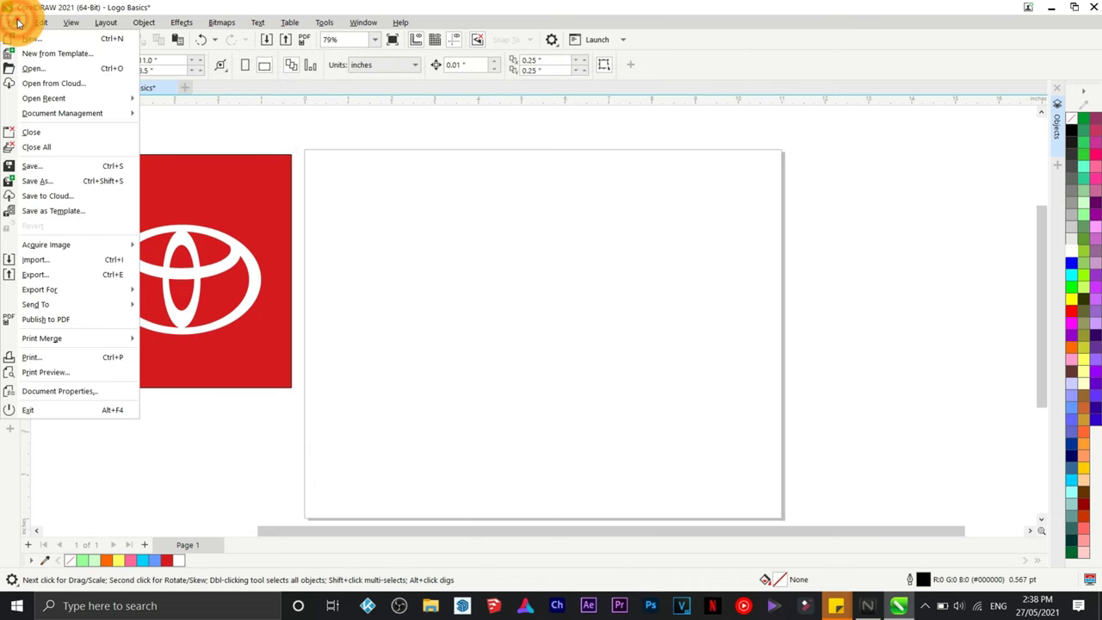
left_click(60, 262)
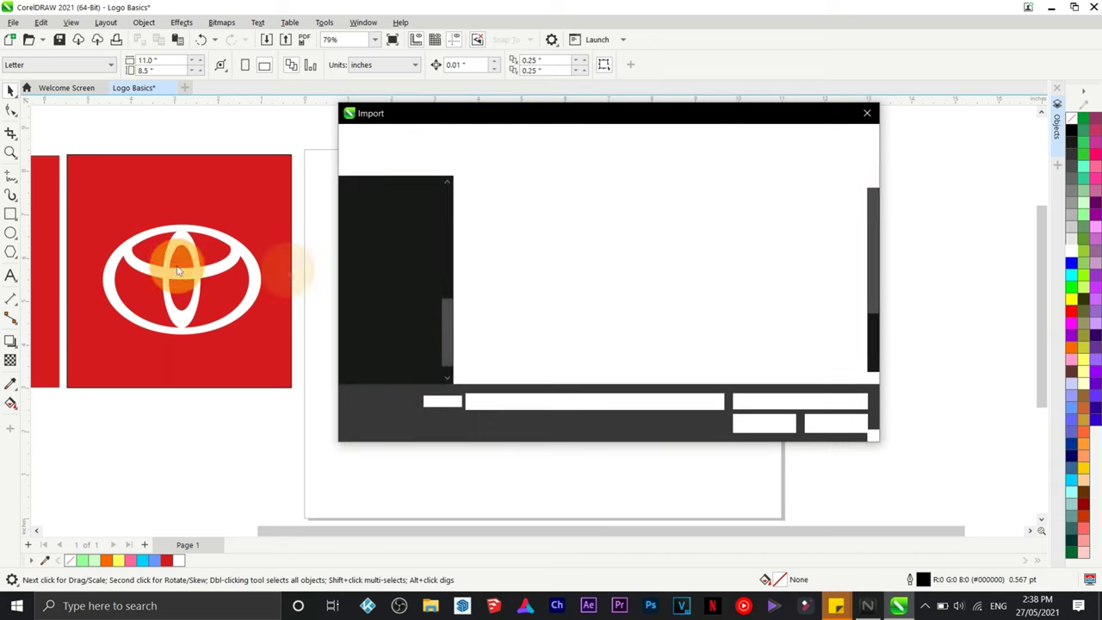
left_click(677, 315)
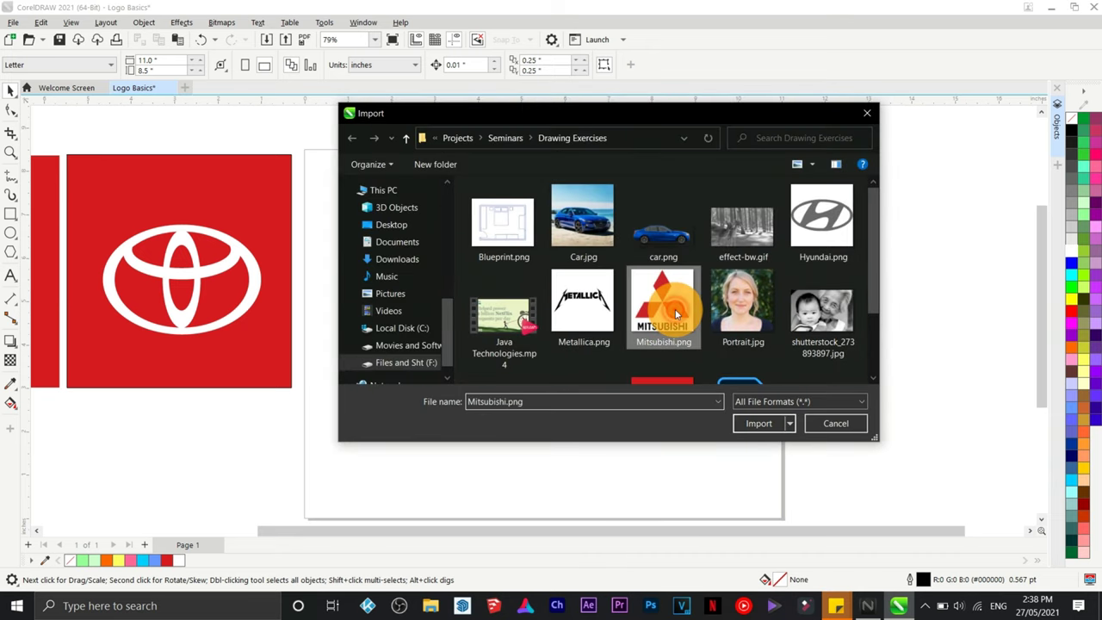
left_click(753, 424)
left_click_drag(380, 183, 560, 368)
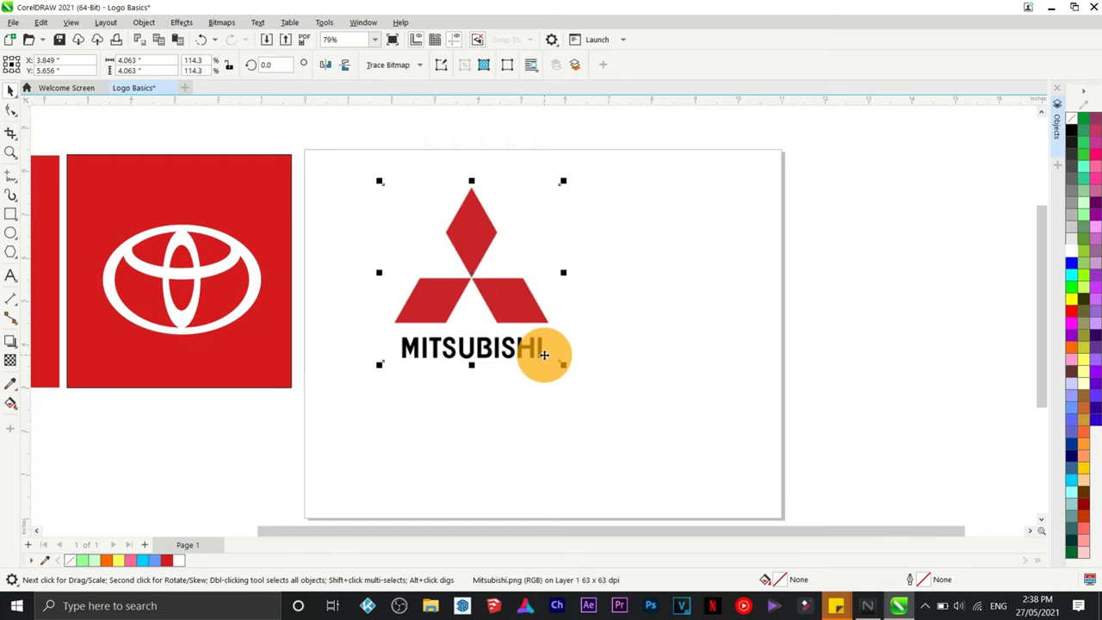
left_click_drag(496, 251, 486, 306)
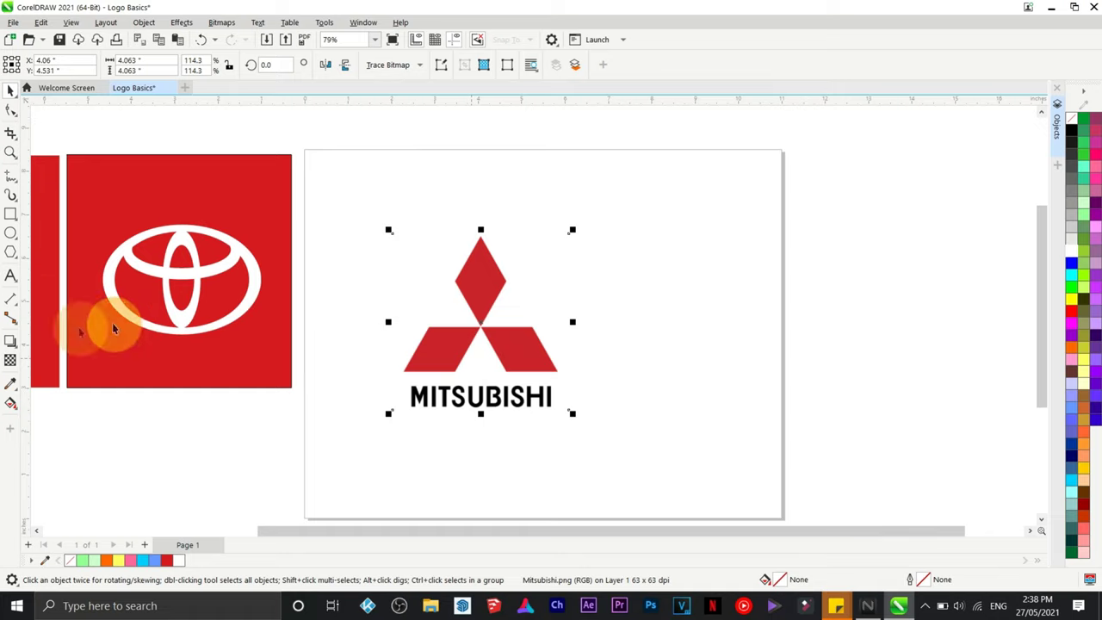
Draw a rectangle about 1.18 by 2.06 inches fitted tightly around the top red diamond of the Mitsubishi image.
left_click(10, 216)
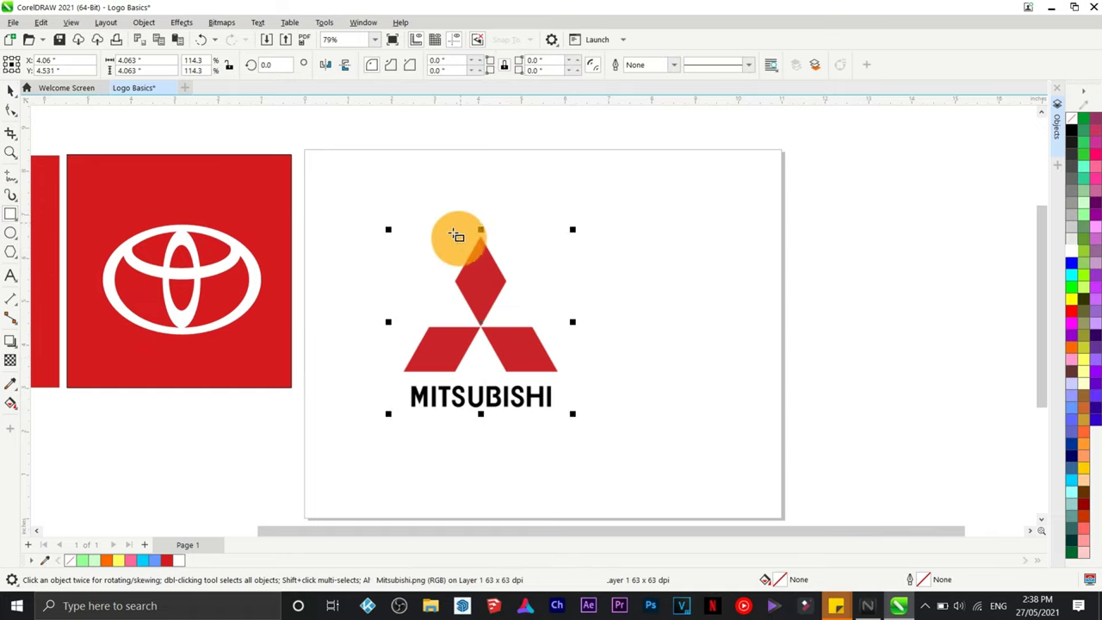
scroll(474, 280, "up", 4)
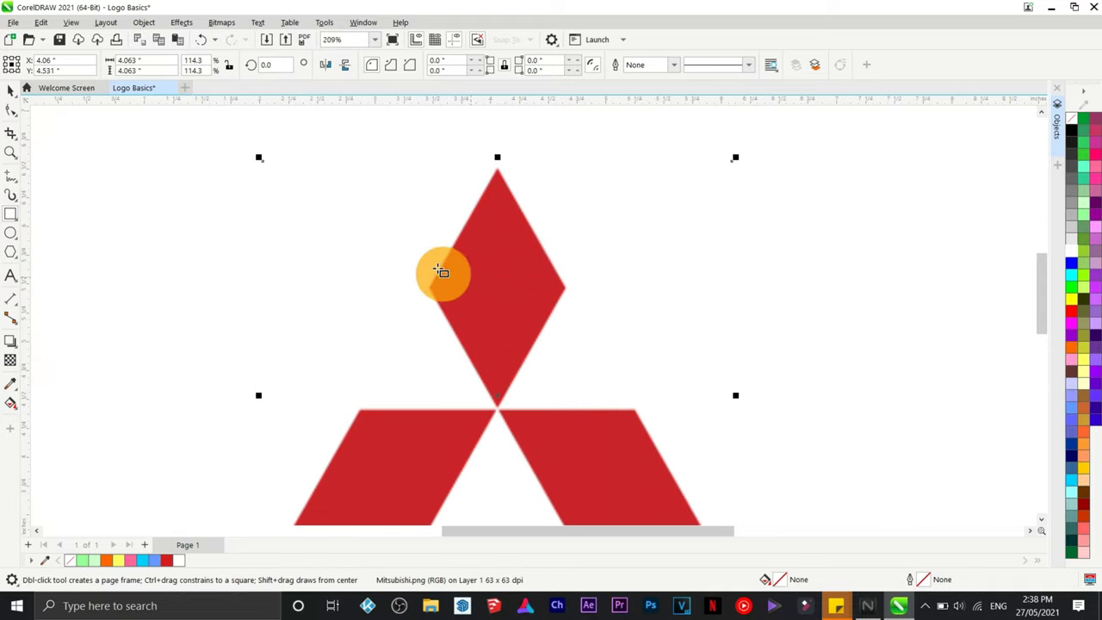
left_click_drag(411, 162, 576, 410)
left_click(497, 165)
left_click_drag(492, 159, 494, 166)
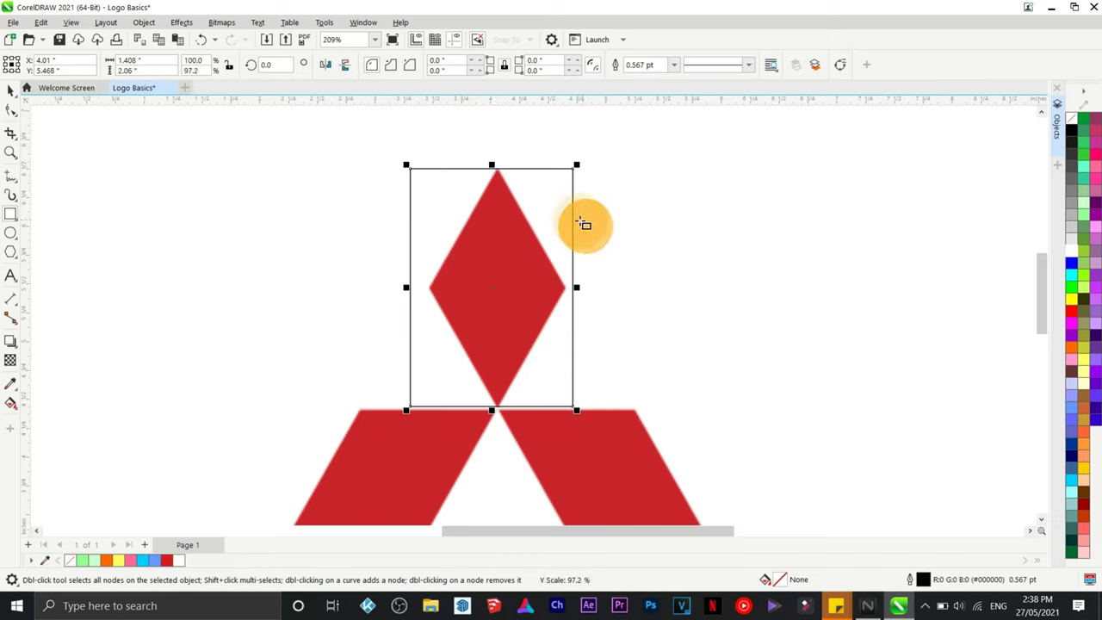
left_click_drag(576, 287, 567, 285)
left_click_drag(407, 286, 425, 287)
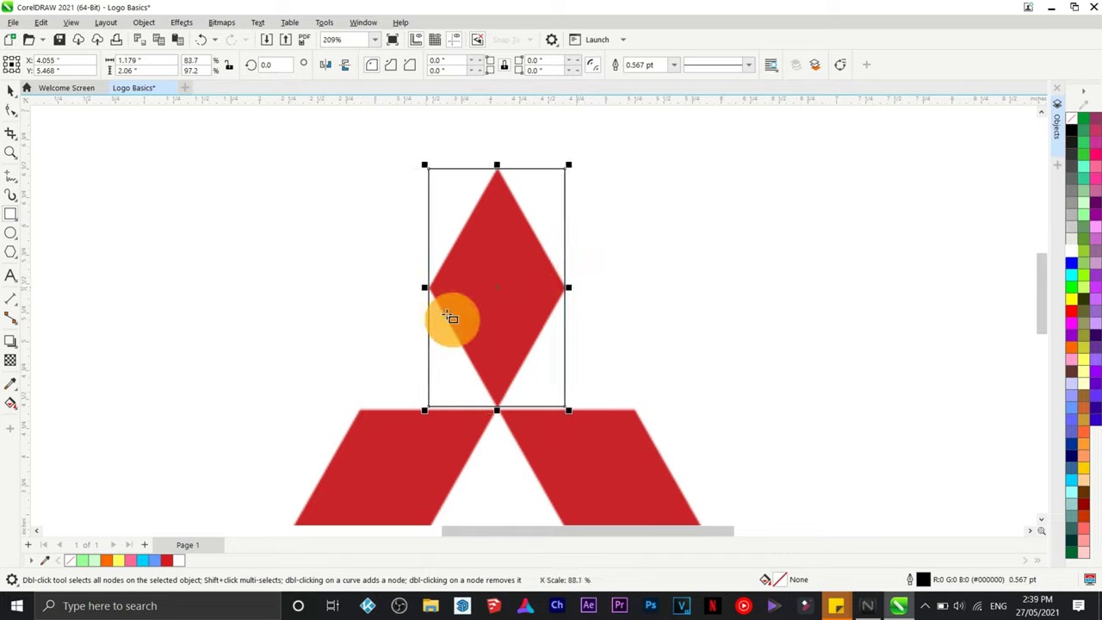
Convert the rectangle to curves and add nodes at the middle of its left, right and top edges, on the diamond's corners.
left_click(12, 110)
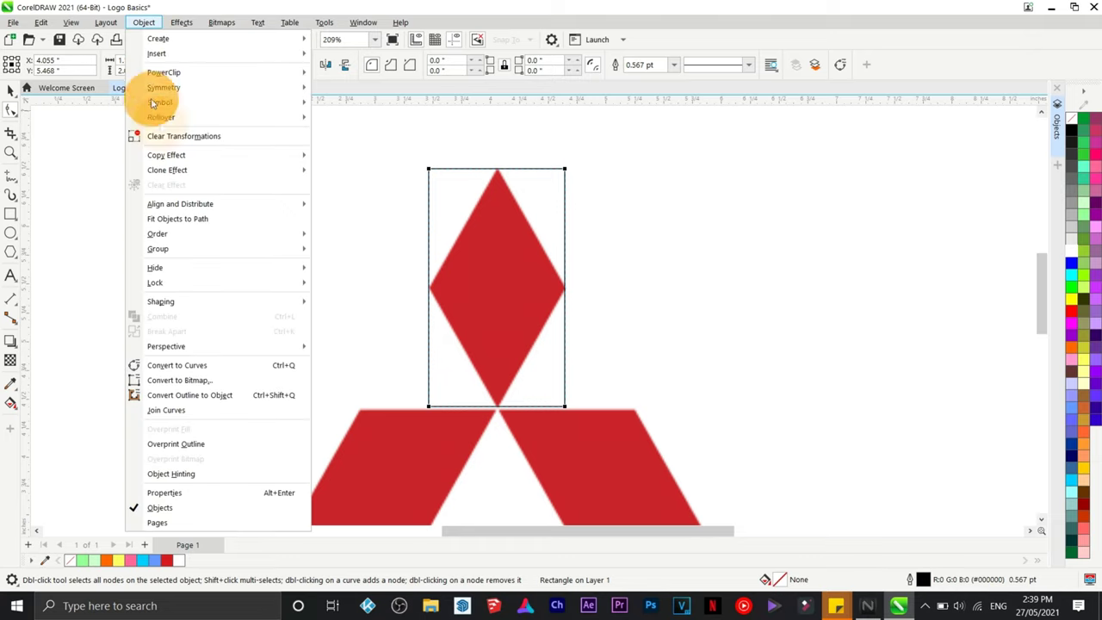
left_click(198, 364)
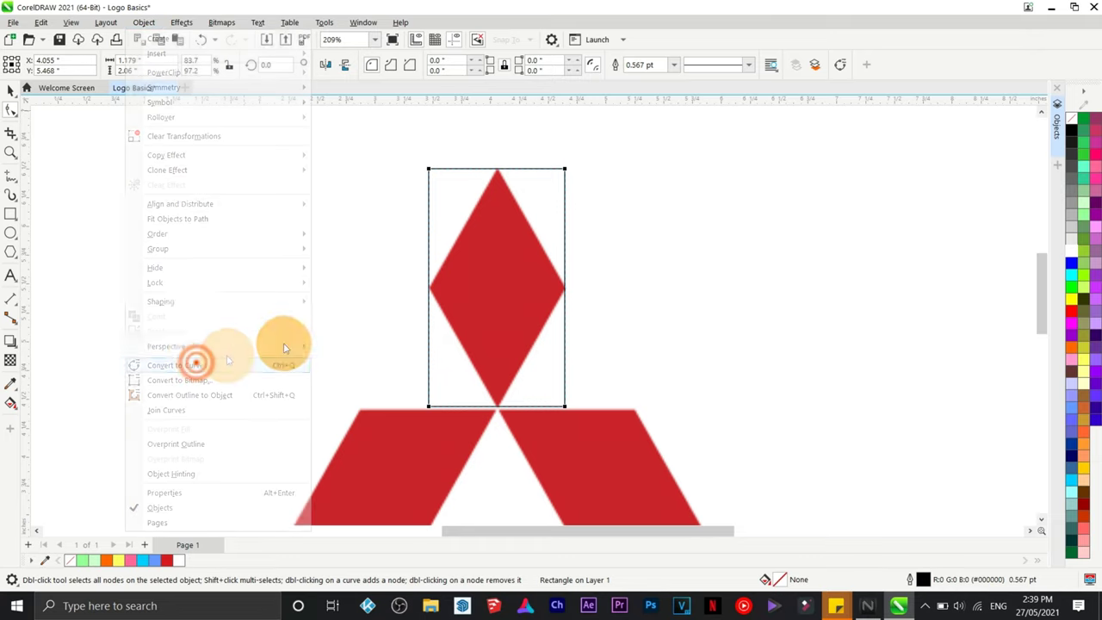
left_click(429, 291)
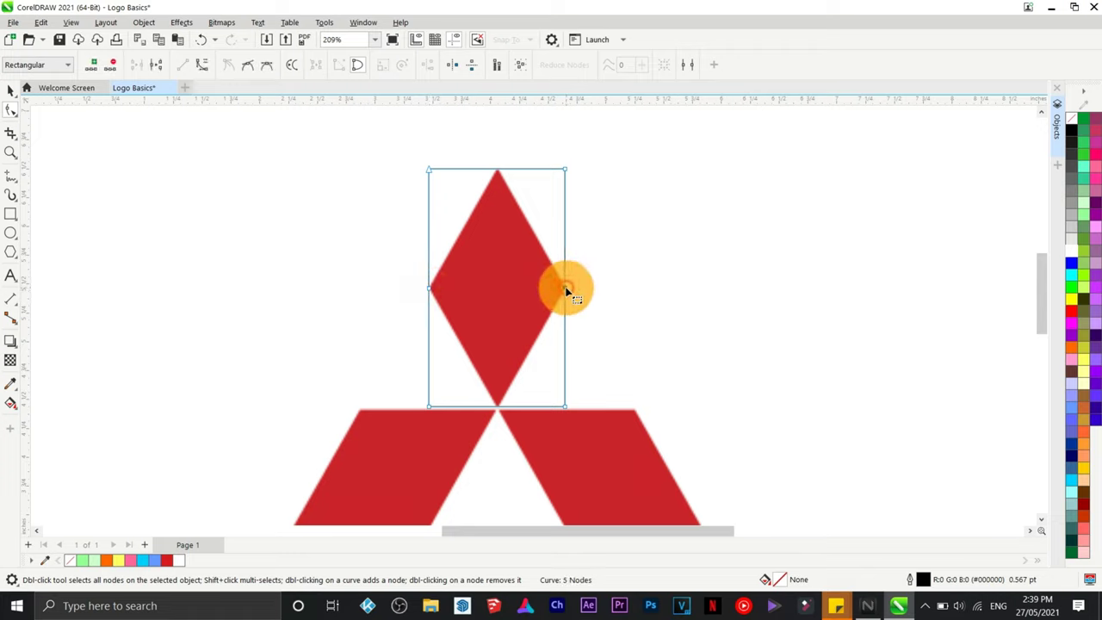
double_click(565, 290)
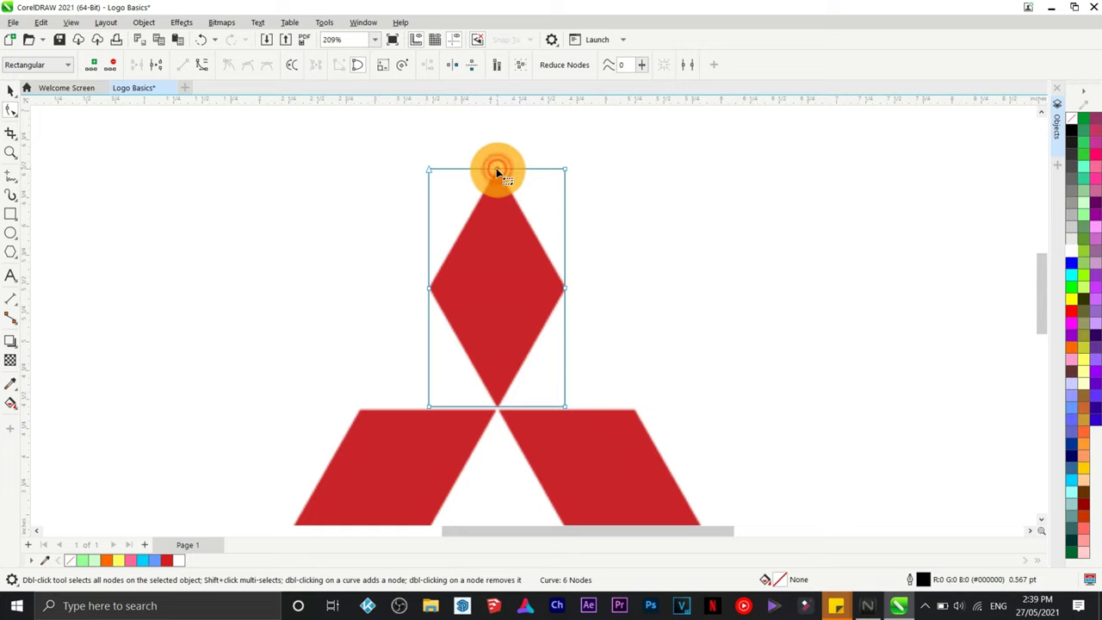
double_click(497, 171)
Reduce the curve to a diamond by deleting its four corner nodes and adding a node at the bottom edge's midpoint.
left_click(430, 173)
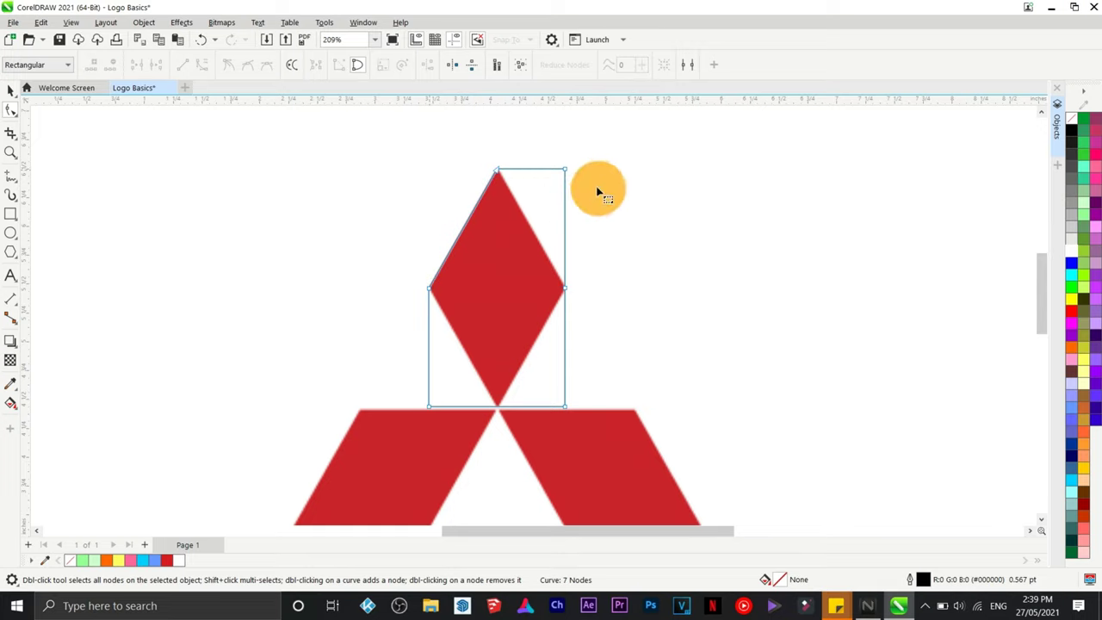
double_click(566, 172)
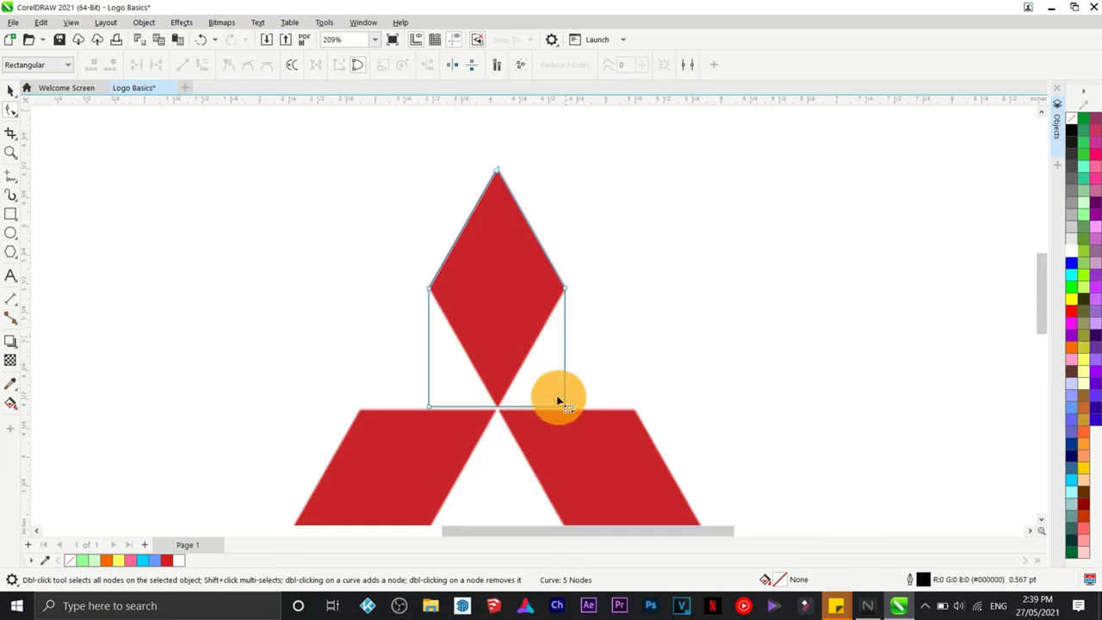
double_click(498, 405)
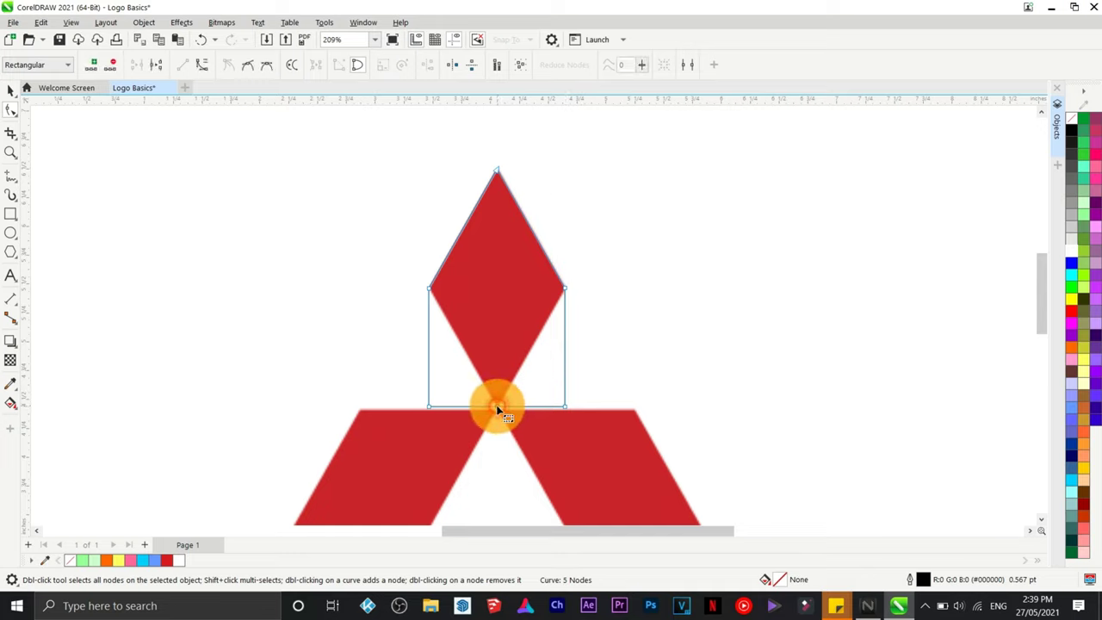
double_click(430, 409)
double_click(566, 408)
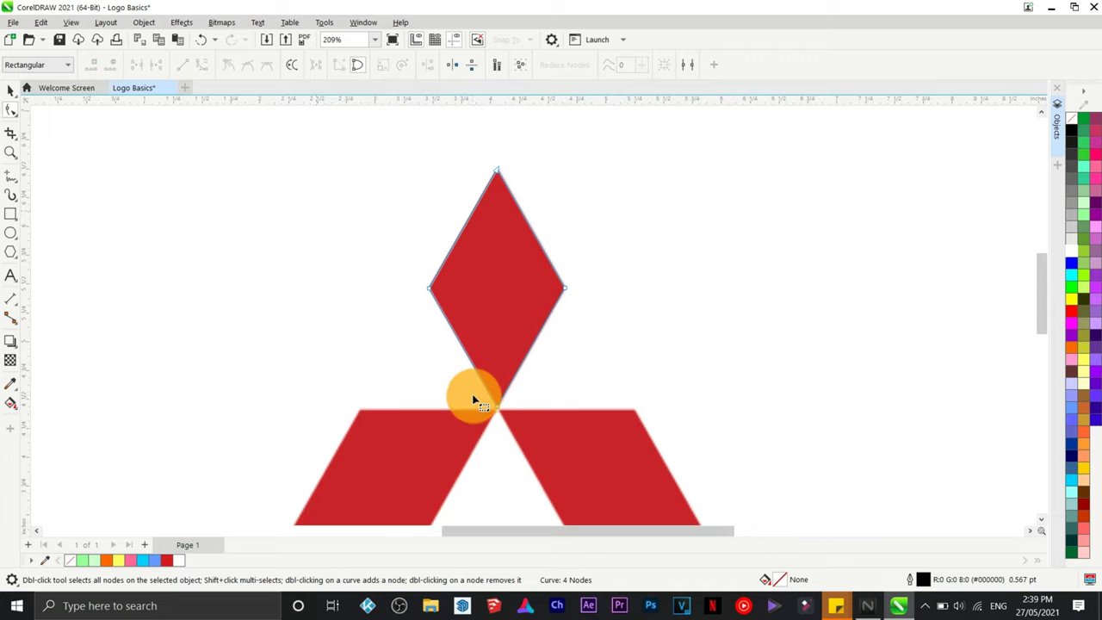
Fill the traced diamond curve with light green (#99CC66).
scroll(491, 427, "down", 3)
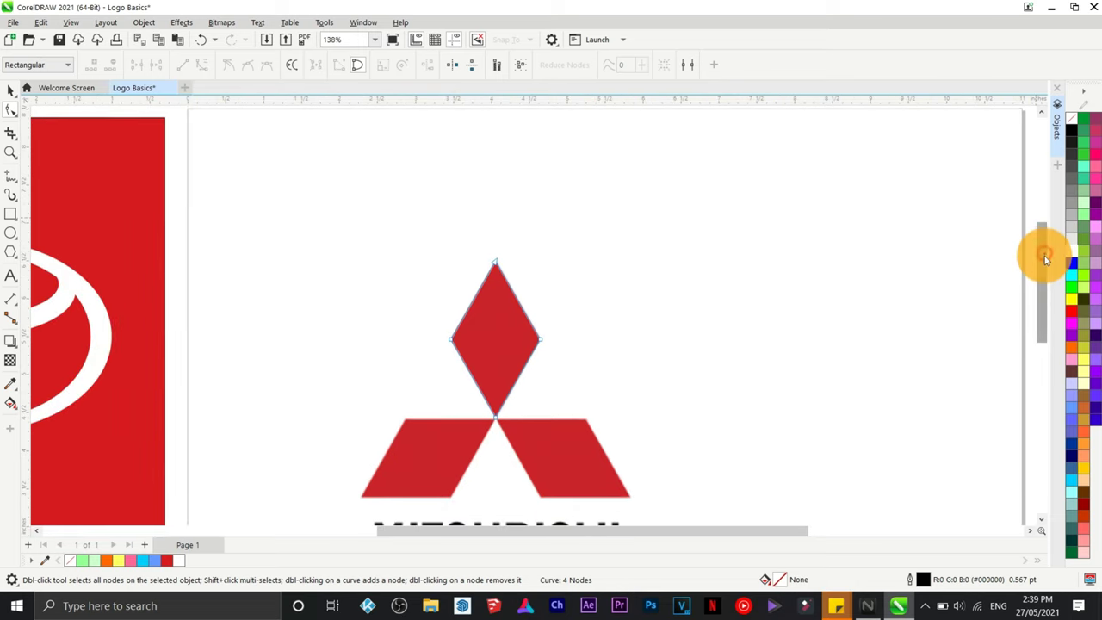
left_click_drag(1046, 258, 1044, 278)
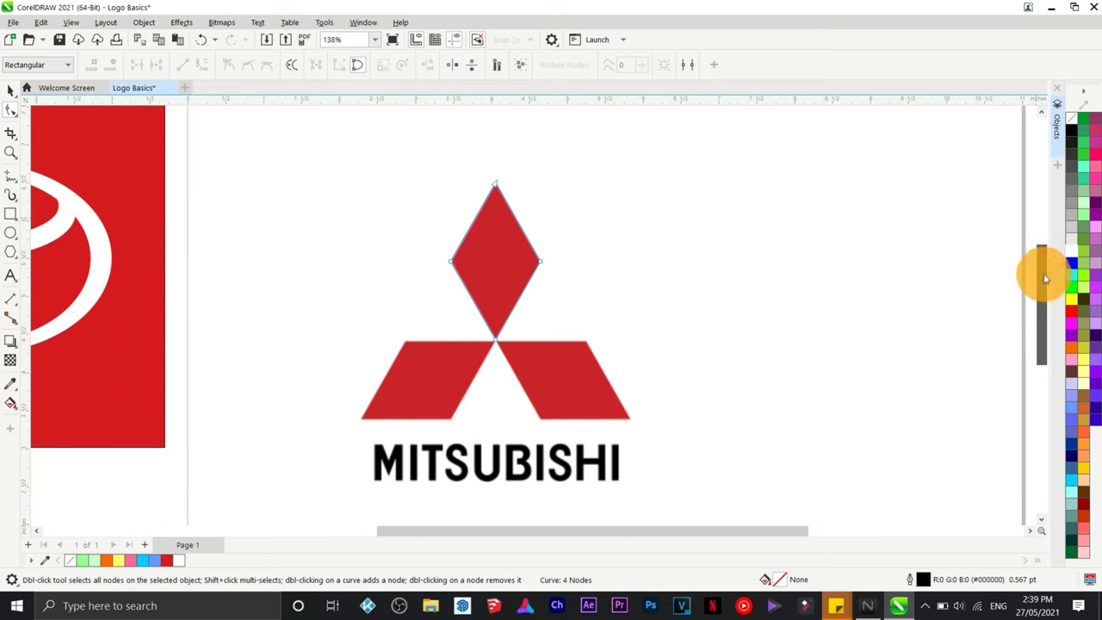
left_click(11, 90)
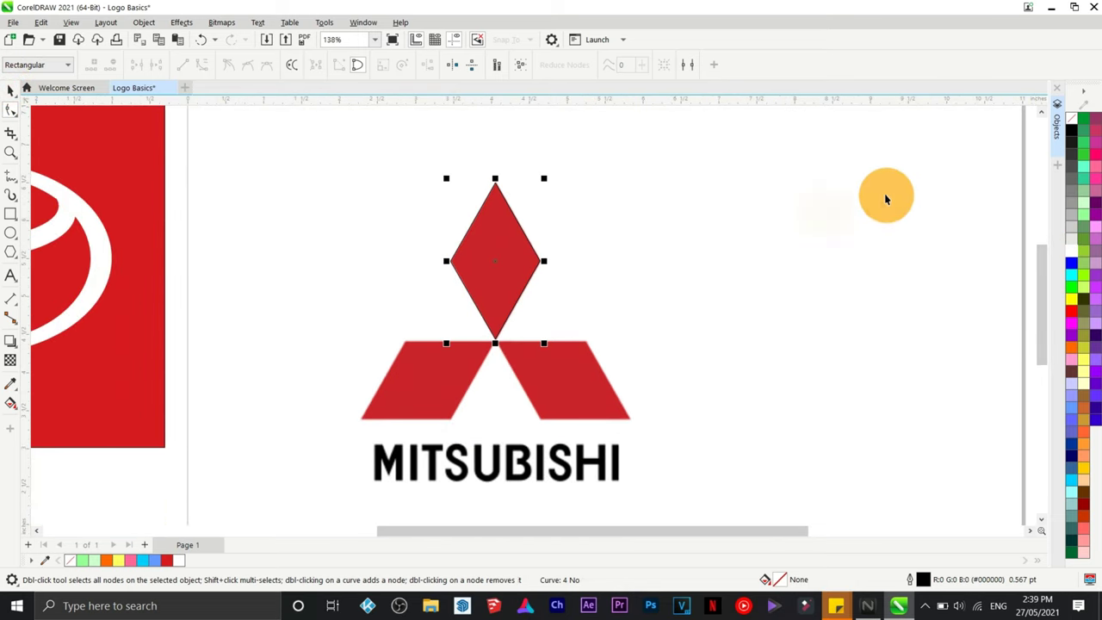
left_click(1088, 264)
scroll(599, 301, "up", 1)
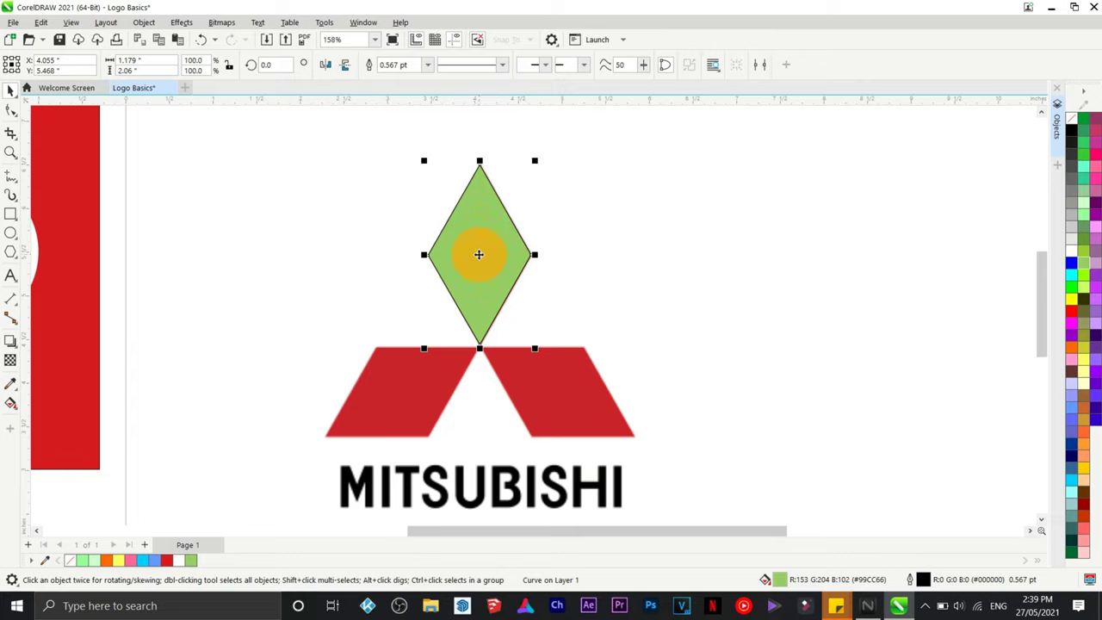
Move the green diamond's centre of rotation to its bottom tip, where the three logo shapes meet.
left_click(479, 254)
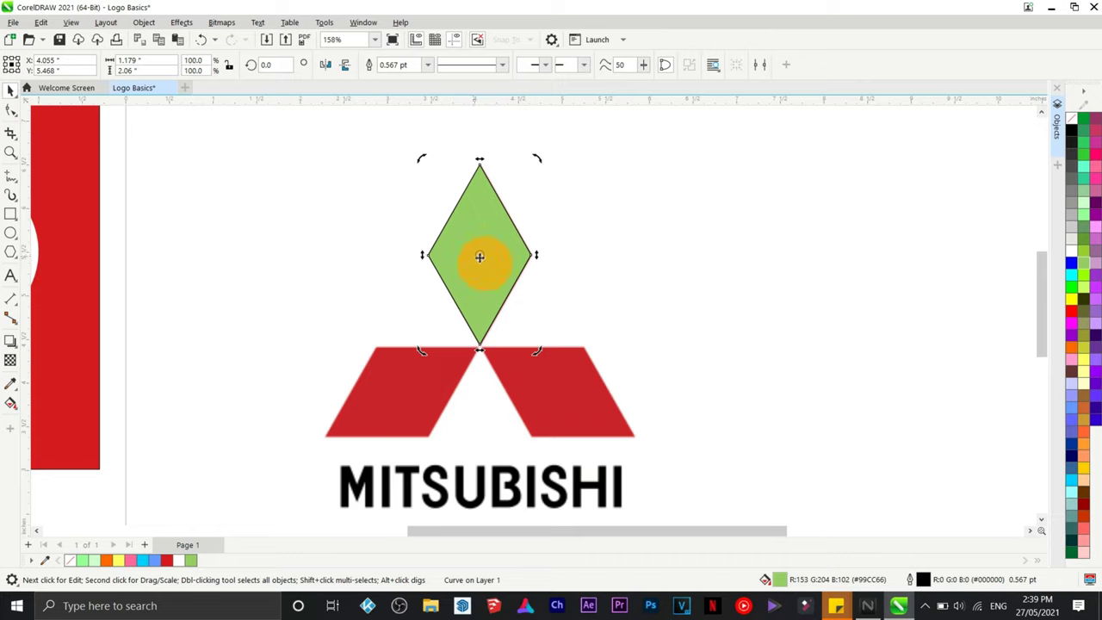
left_click_drag(485, 277, 473, 333)
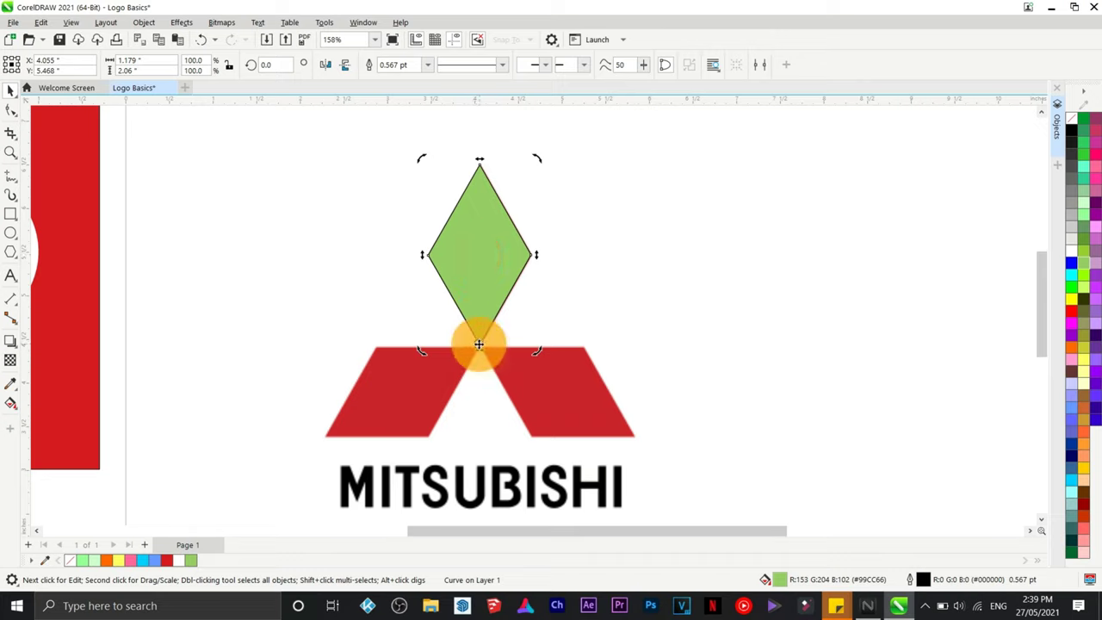
left_click(506, 263)
left_click(477, 255)
left_click(480, 341)
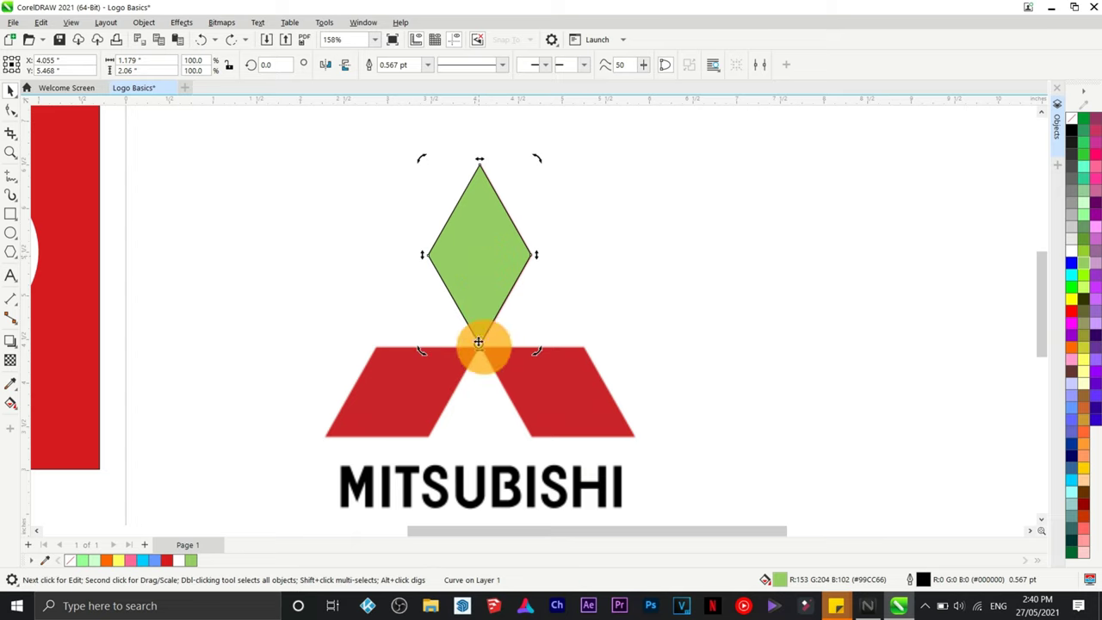
scroll(479, 344, "up", 5)
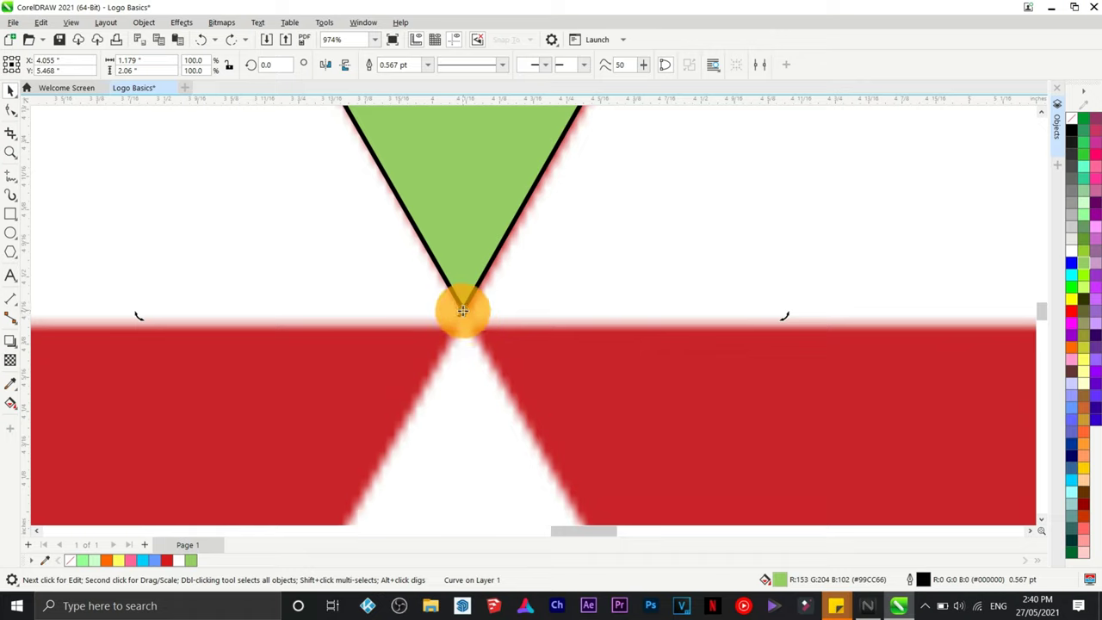
scroll(468, 354, "down", 6)
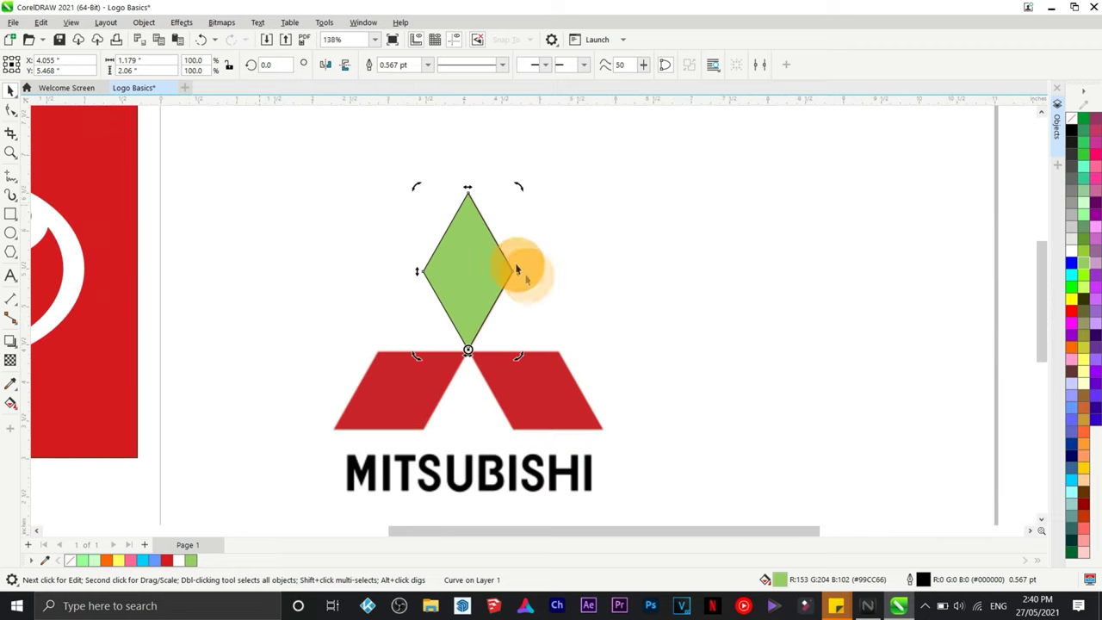
Create two copies of the green diamond, rotated about its bottom tip onto the lower-right and lower-left red shapes, and deselect.
left_click_drag(518, 188, 577, 473)
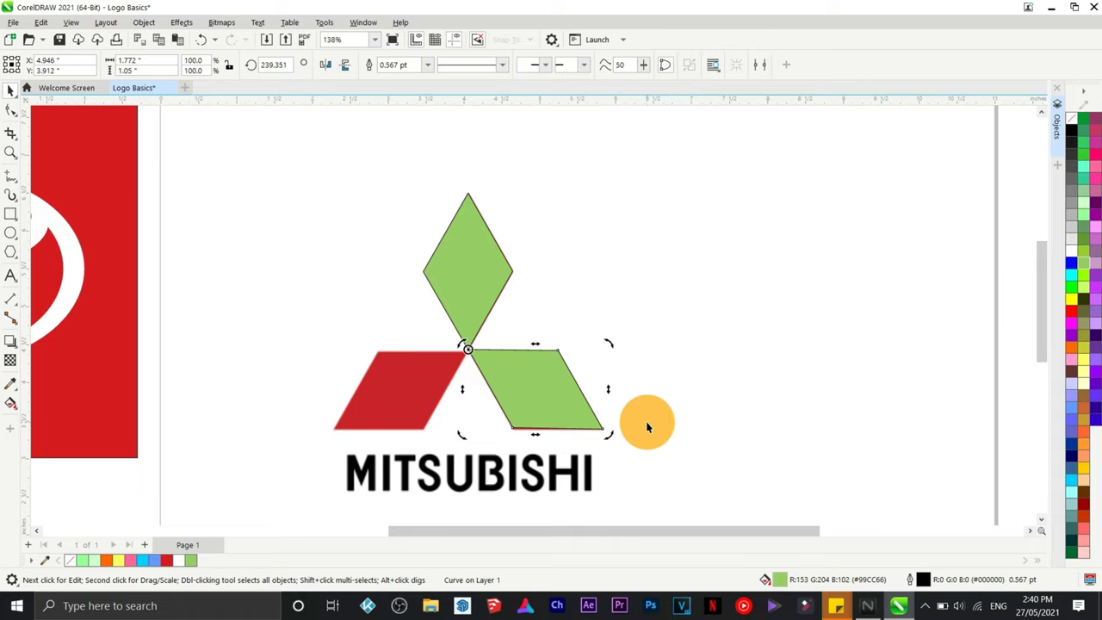
left_click_drag(610, 440, 328, 435)
left_click(664, 398)
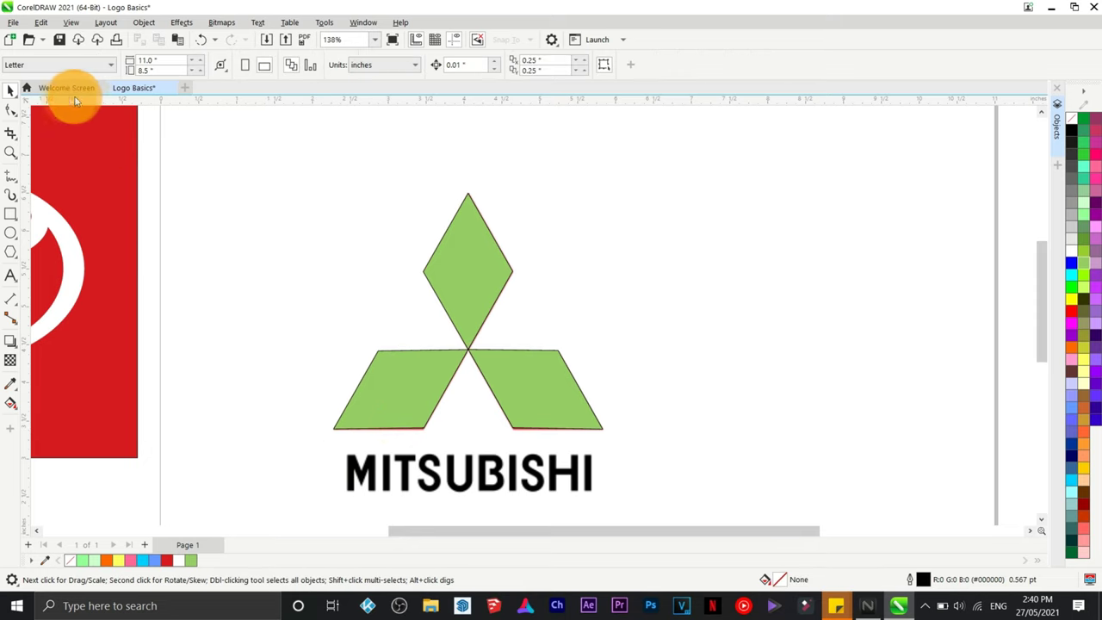
Move the three green diamonds off the Mitsubishi reference to the empty area on its right and group them.
left_click(492, 248)
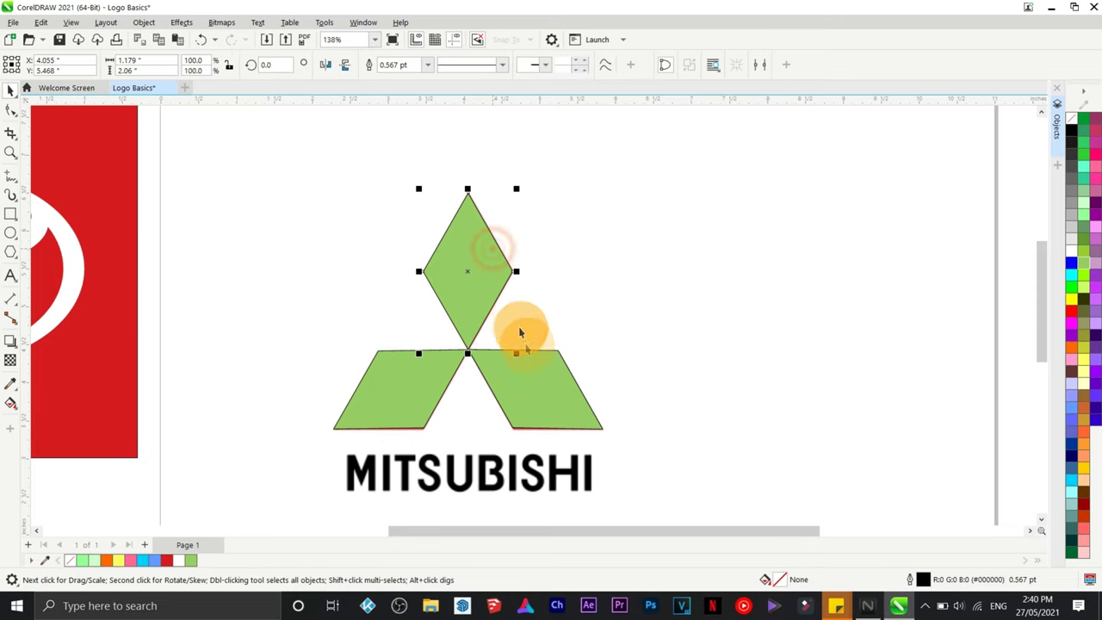
left_click(315, 190)
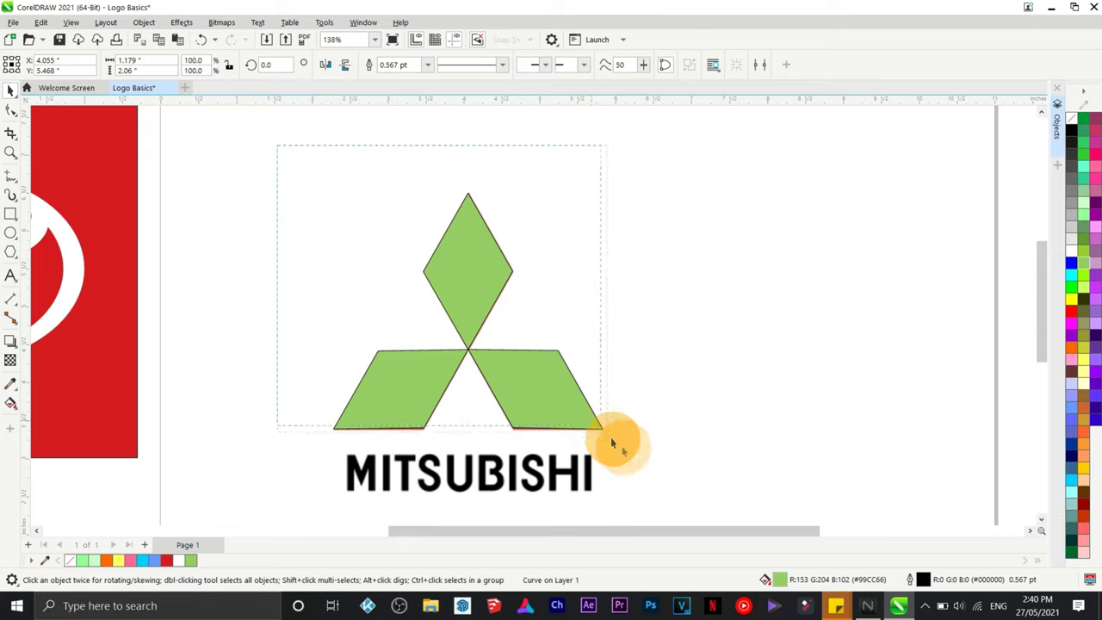
left_click_drag(635, 455, 638, 454)
left_click_drag(537, 382, 856, 313)
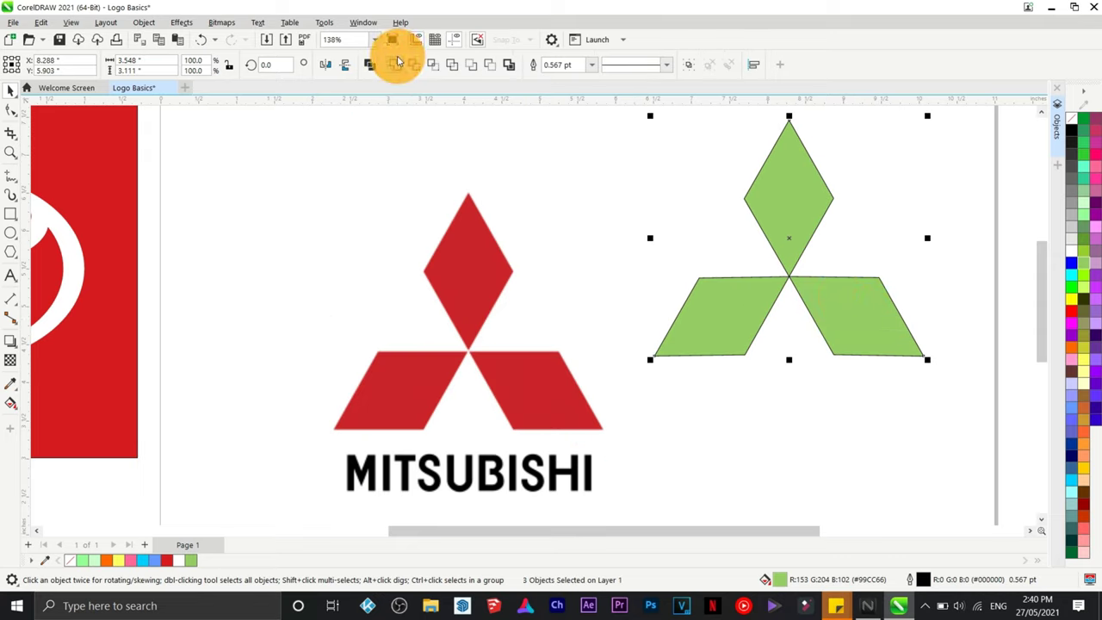
right_click(791, 211)
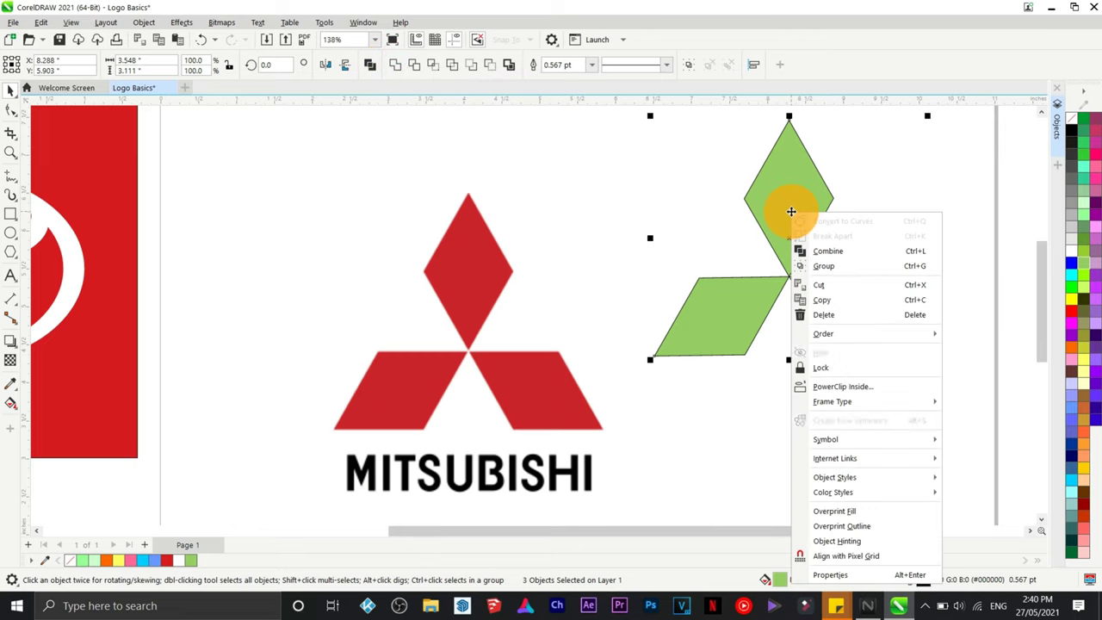
left_click(820, 267)
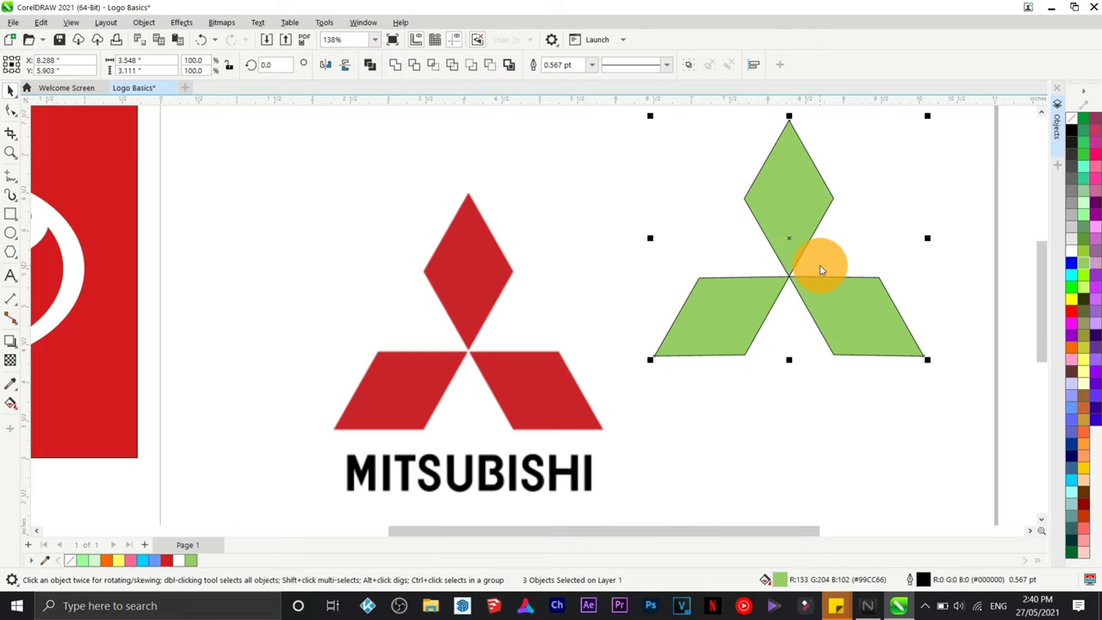
Remove the outline from the green diamond group and shift the group down closer to the reference logo's height.
right_click(1075, 121)
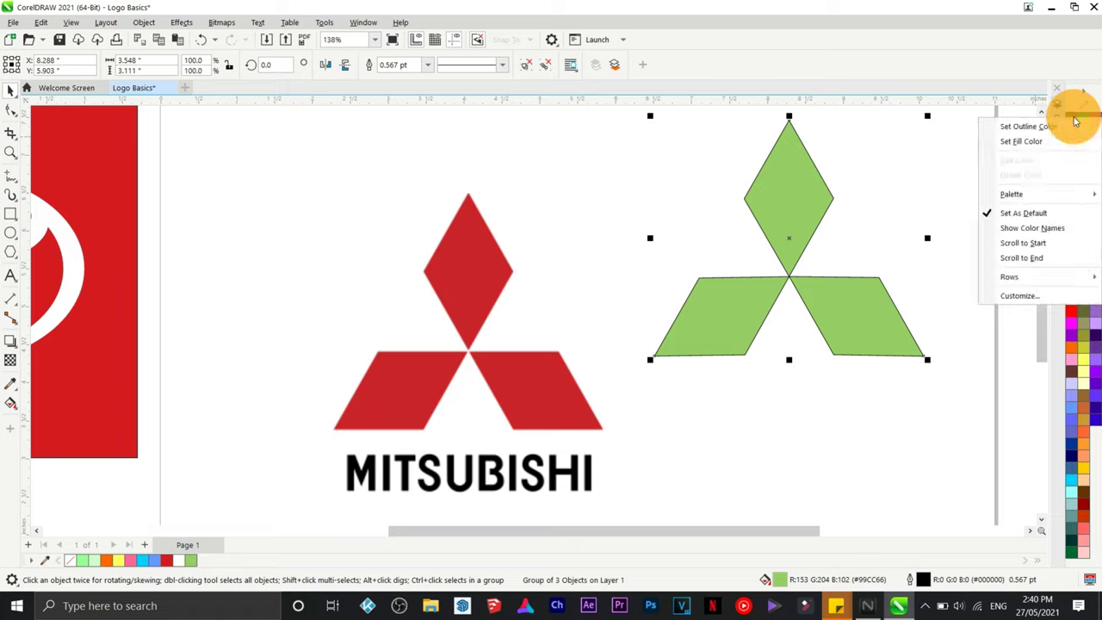
left_click(1038, 131)
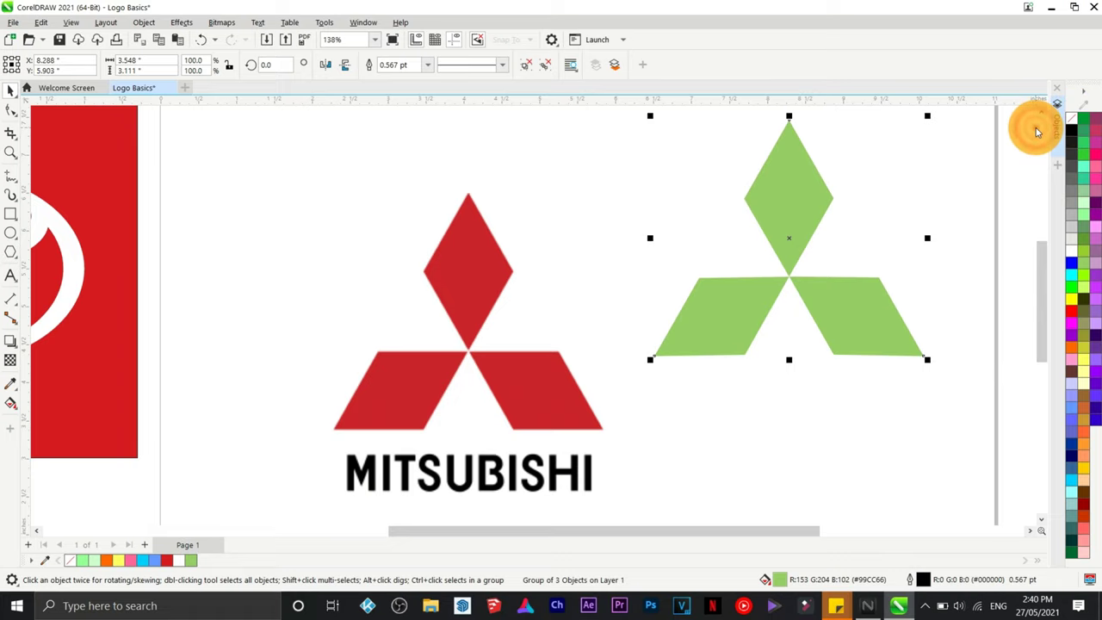
left_click_drag(792, 246, 786, 296)
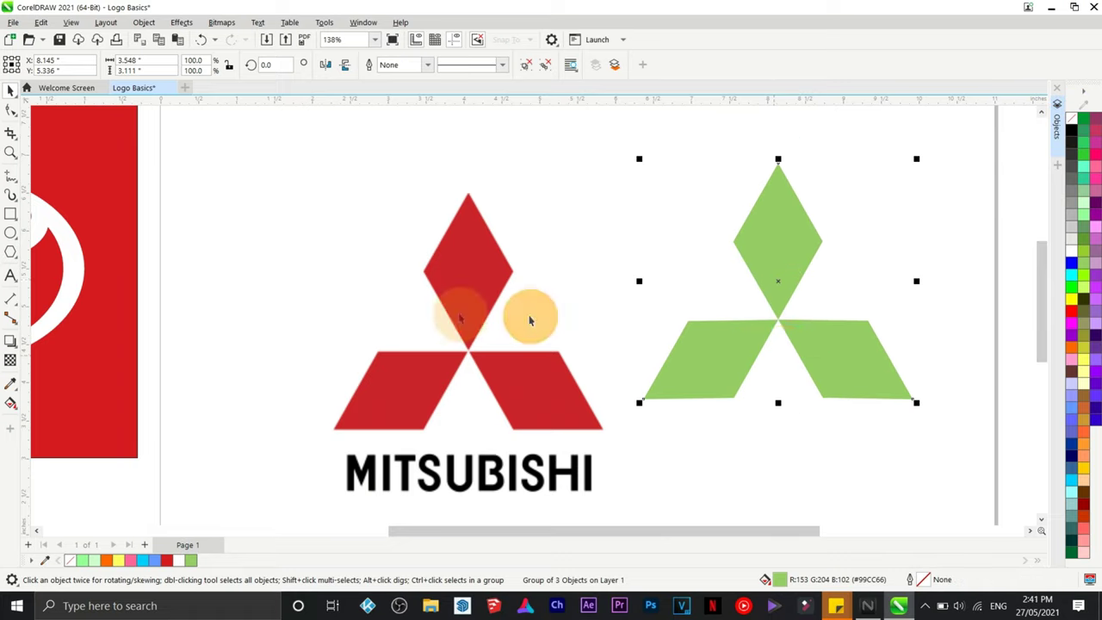
Fill the three diamonds with the red (#CC2229) sampled from the Mitsubishi reference and line the group up beside it.
left_click(10, 383)
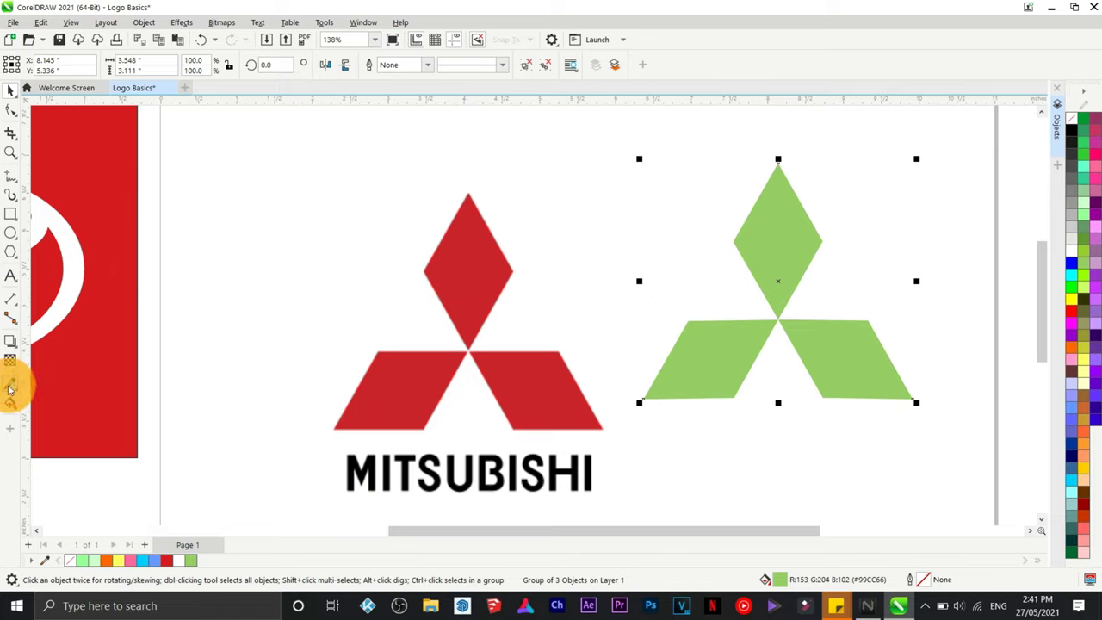
left_click(448, 280)
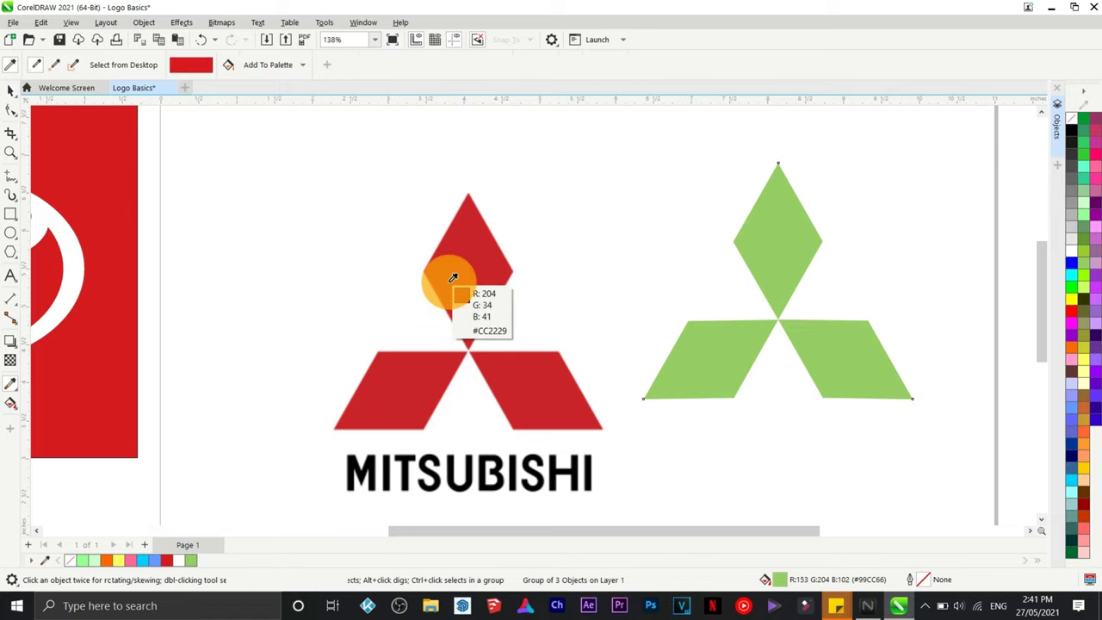
left_click(781, 250)
left_click(817, 362)
left_click(713, 365)
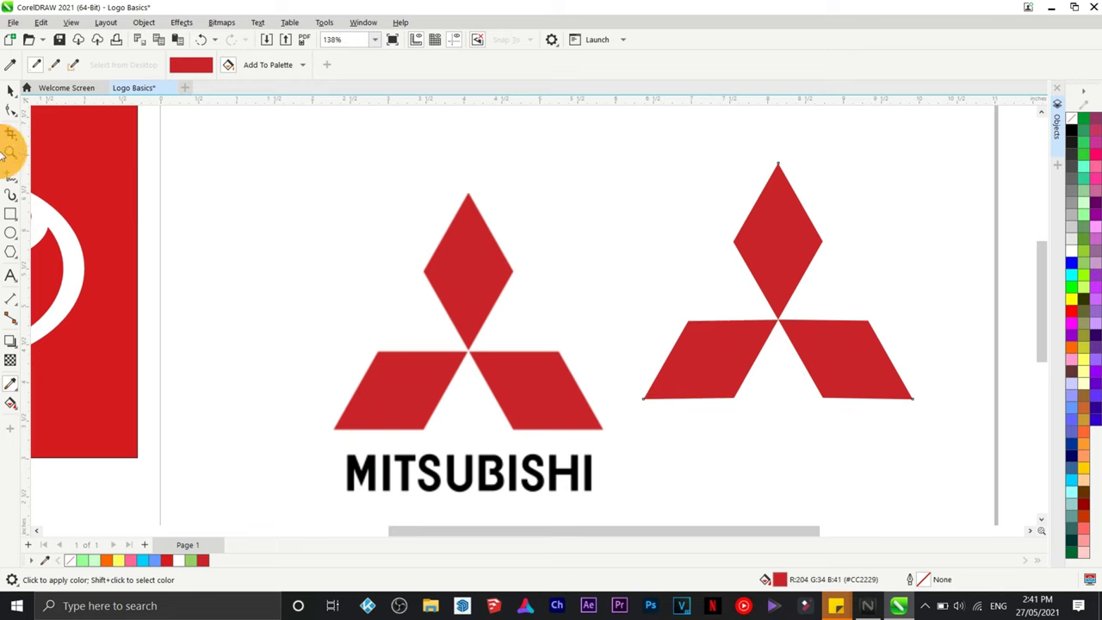
left_click(10, 90)
left_click_drag(756, 242, 775, 274)
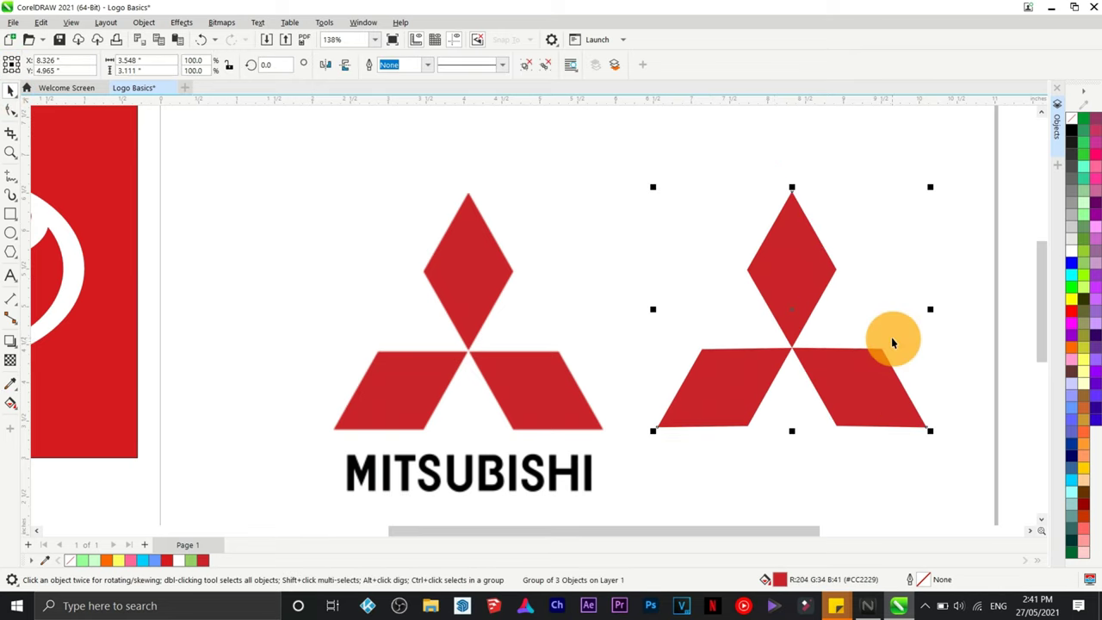
Move the Mitsubishi reference and its recreated diamonds together off the page, below the Toyota logos, and deselect them.
scroll(892, 336, "down", 2)
left_click(665, 305)
left_click_drag(570, 200, 960, 470)
left_click_drag(866, 369, 434, 508)
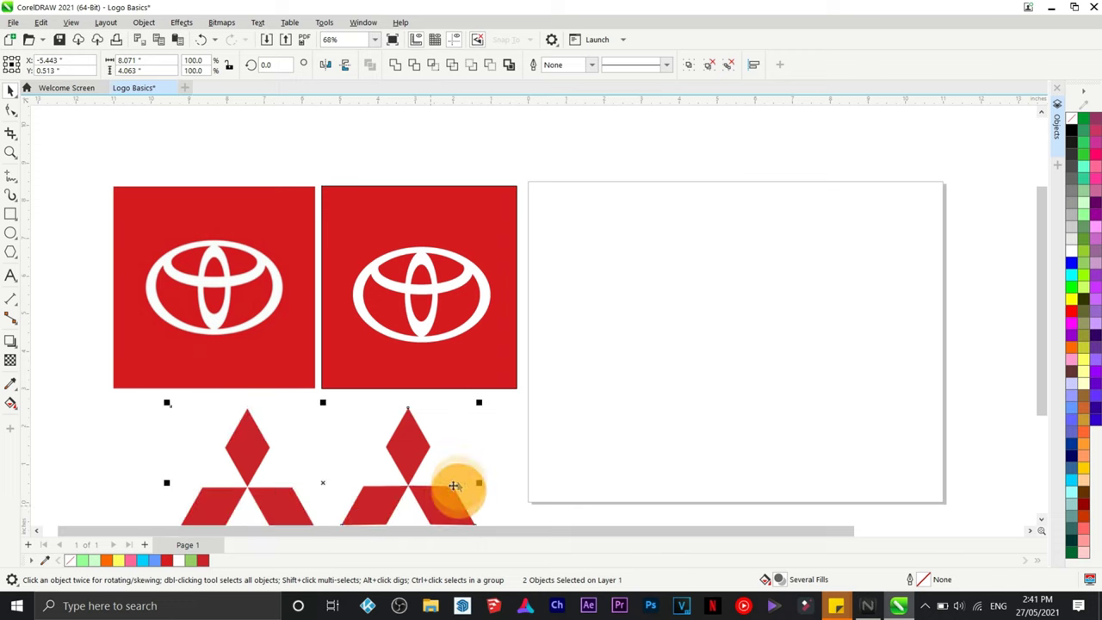
left_click(601, 435)
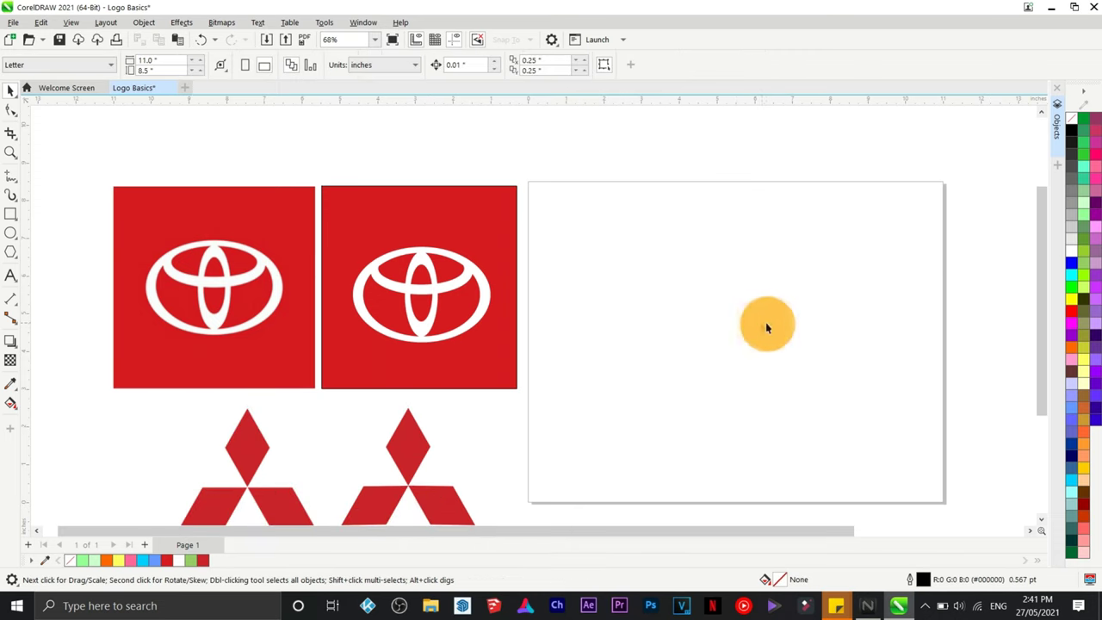
Import Metallica.png onto the page at about 5.13 inches wide and activate the Bézier tool for tracing it.
scroll(765, 322, "up", 3)
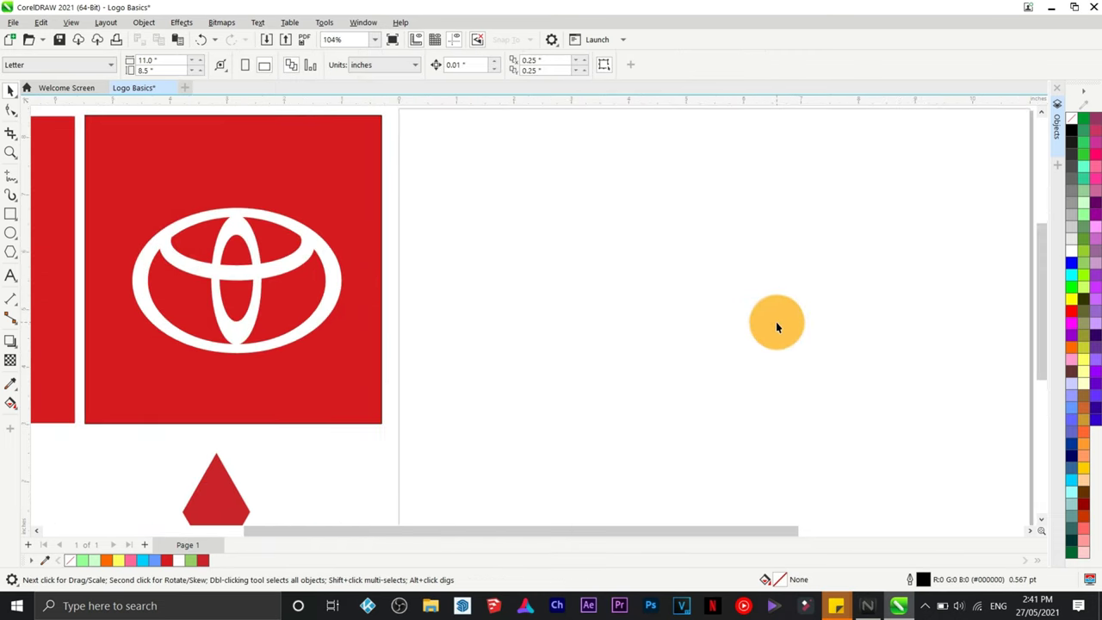
left_click(17, 24)
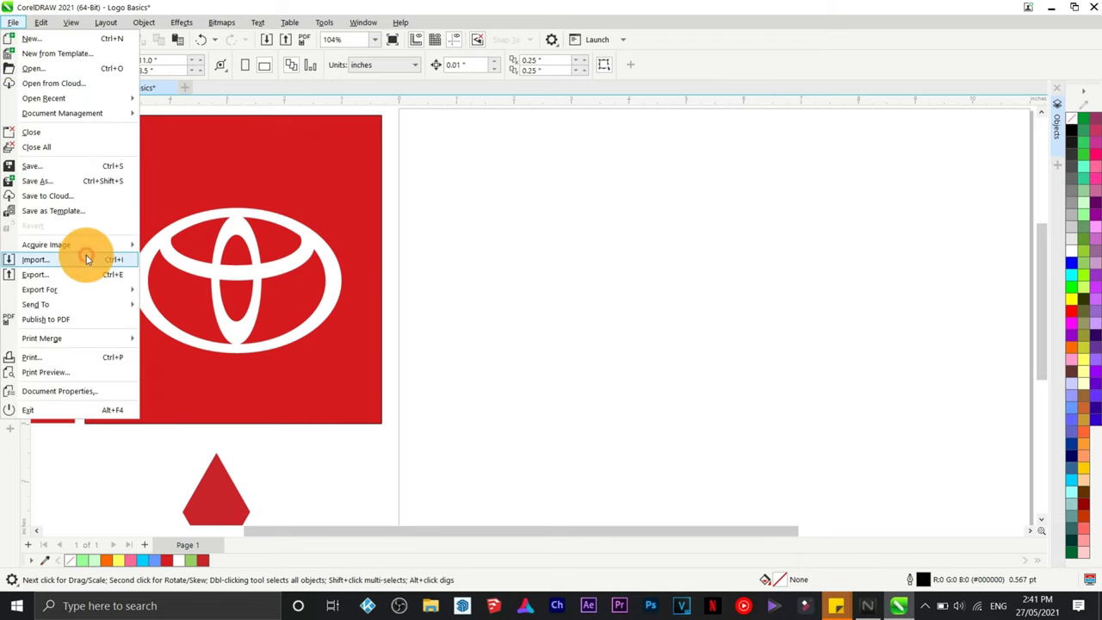
left_click(806, 322)
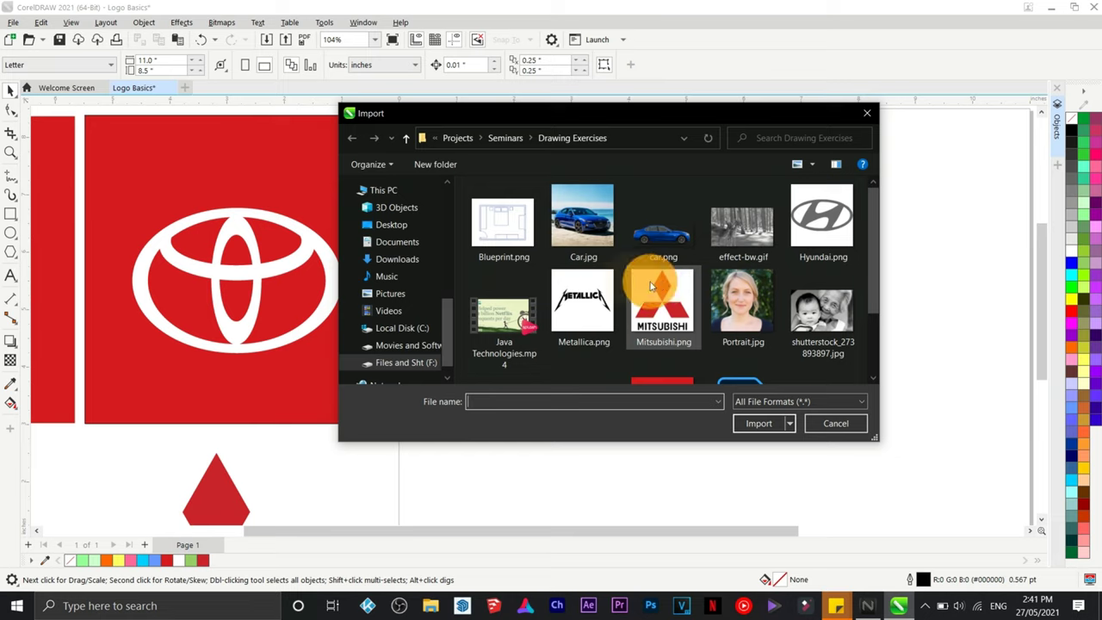
left_click(582, 317)
left_click(748, 422)
left_click_drag(505, 206, 956, 501)
scroll(703, 389, "up", 4)
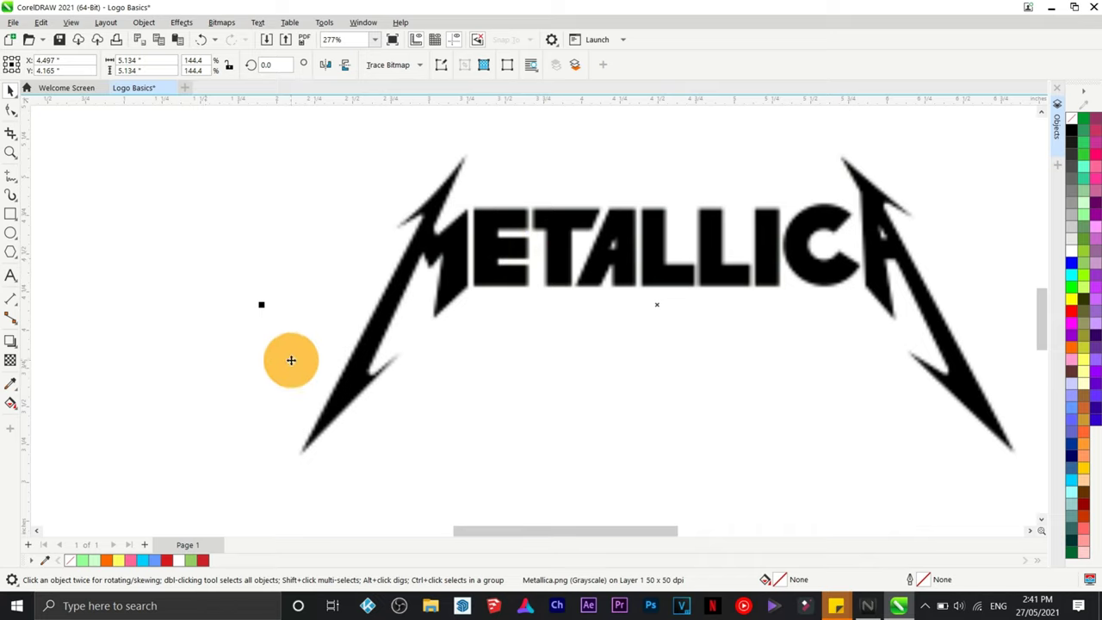
left_click_drag(13, 180, 62, 211)
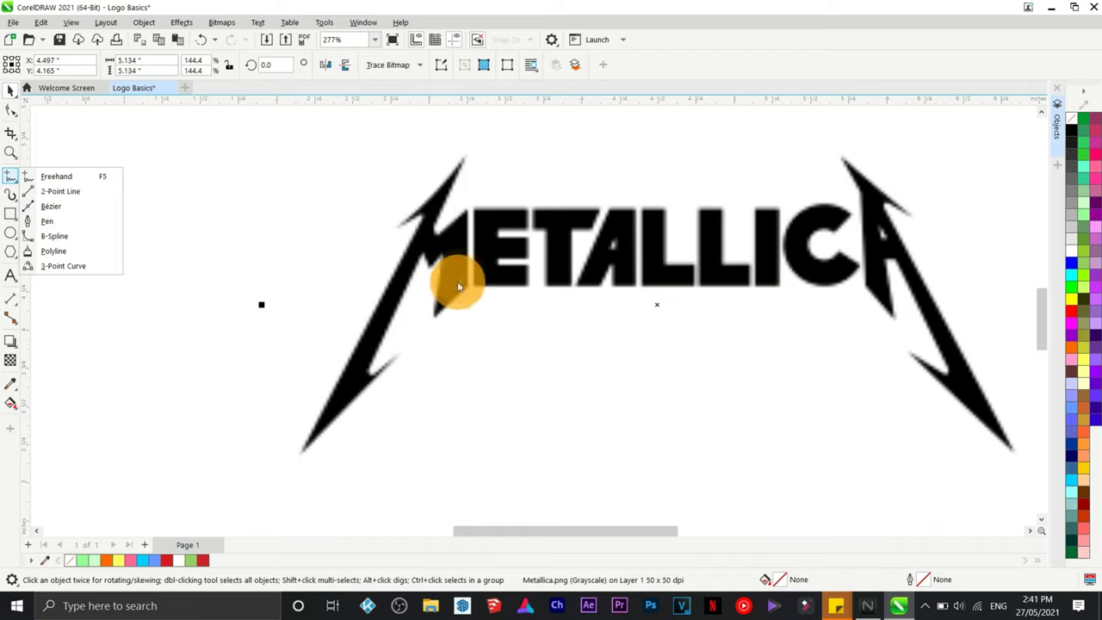
left_click(69, 210)
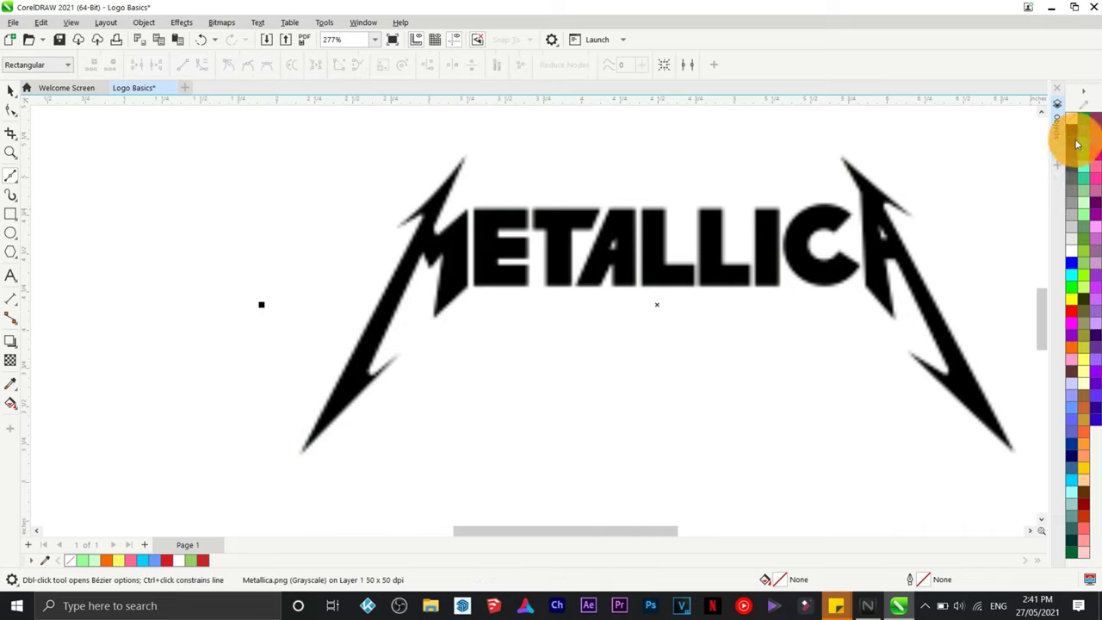
left_click(301, 451)
left_click(375, 303)
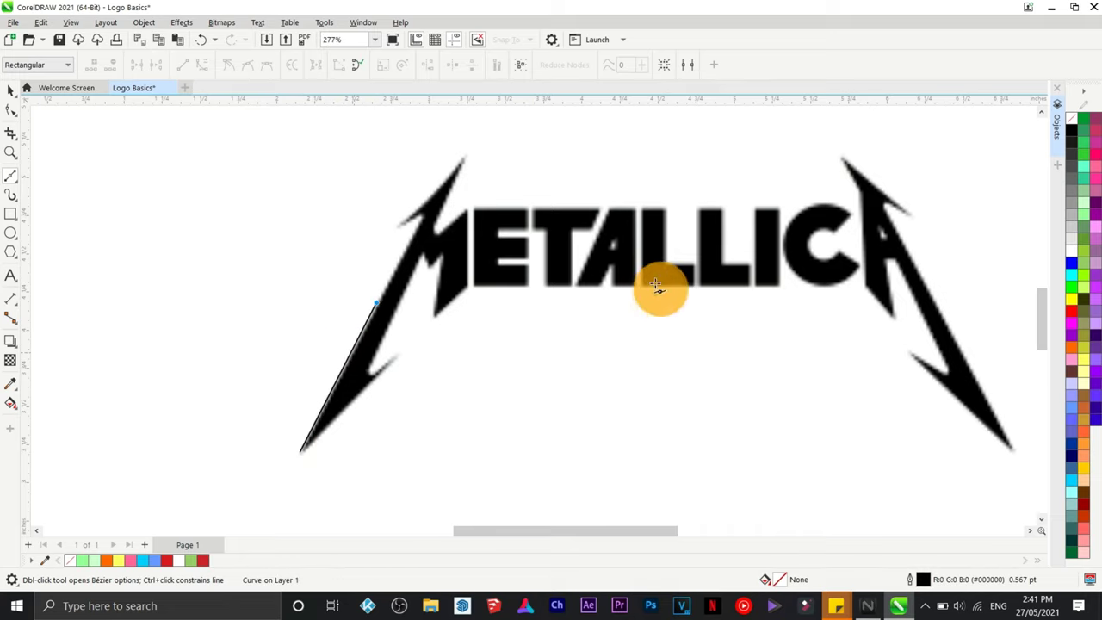
right_click(1075, 314)
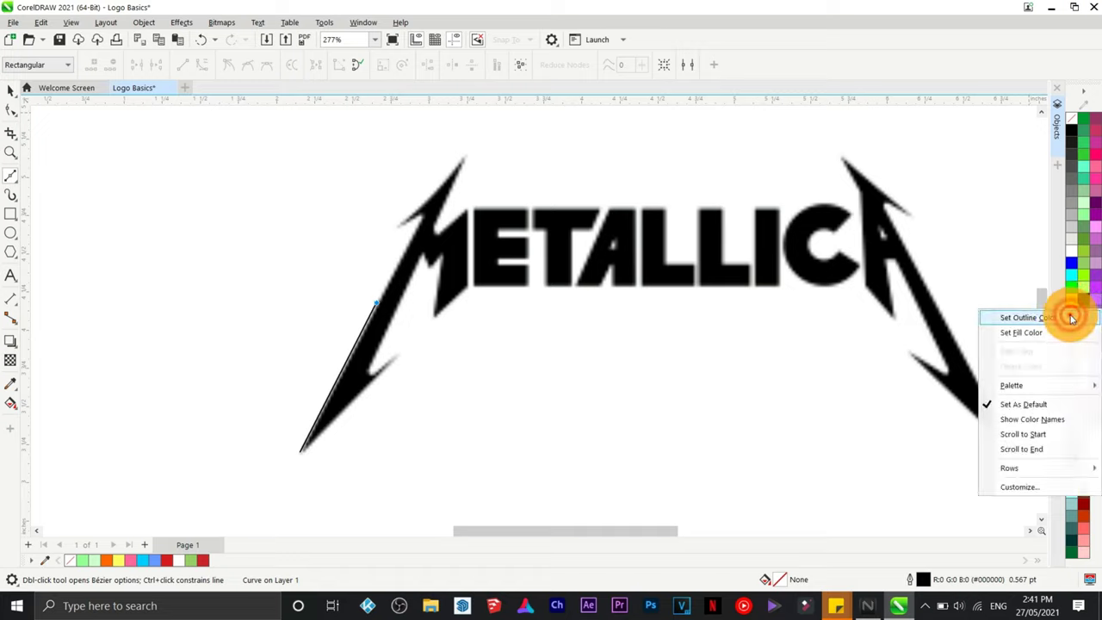
left_click(1025, 317)
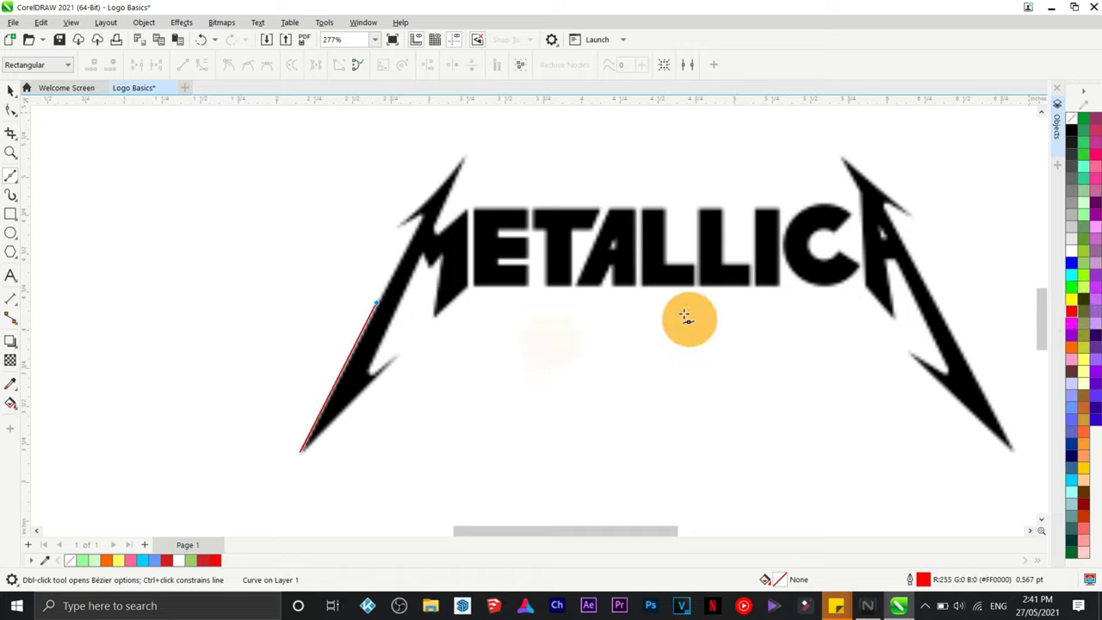
left_click(413, 238)
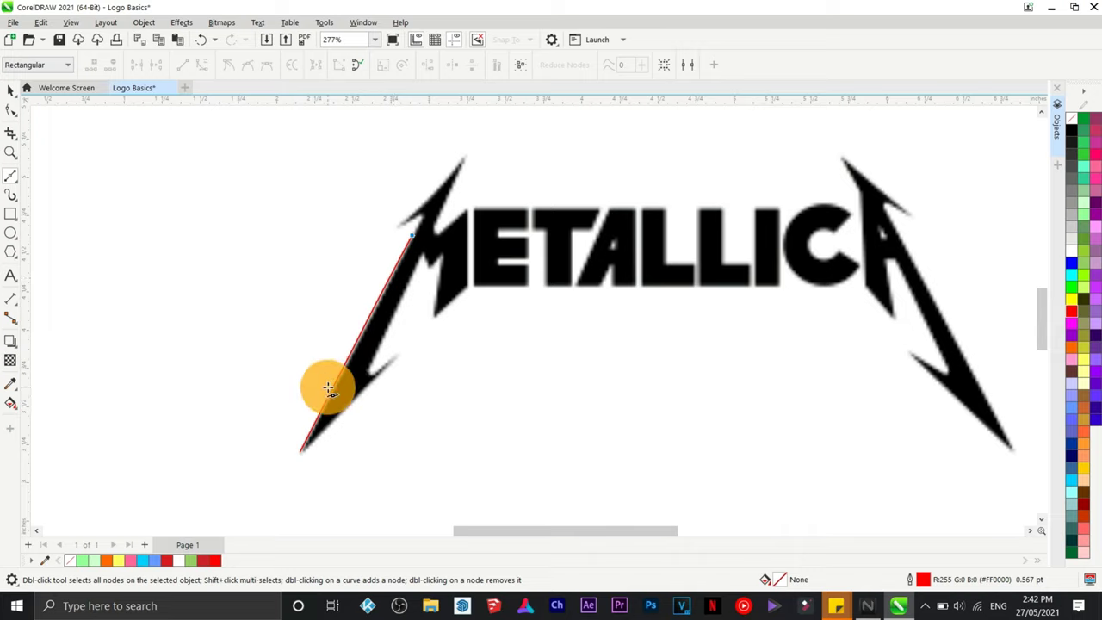
key("ctrl+z")
Start a Bézier curve at the lower tip of the M's left leg and make red (#FF0000) the default outline colour for graphics.
left_click_drag(363, 387, 301, 451)
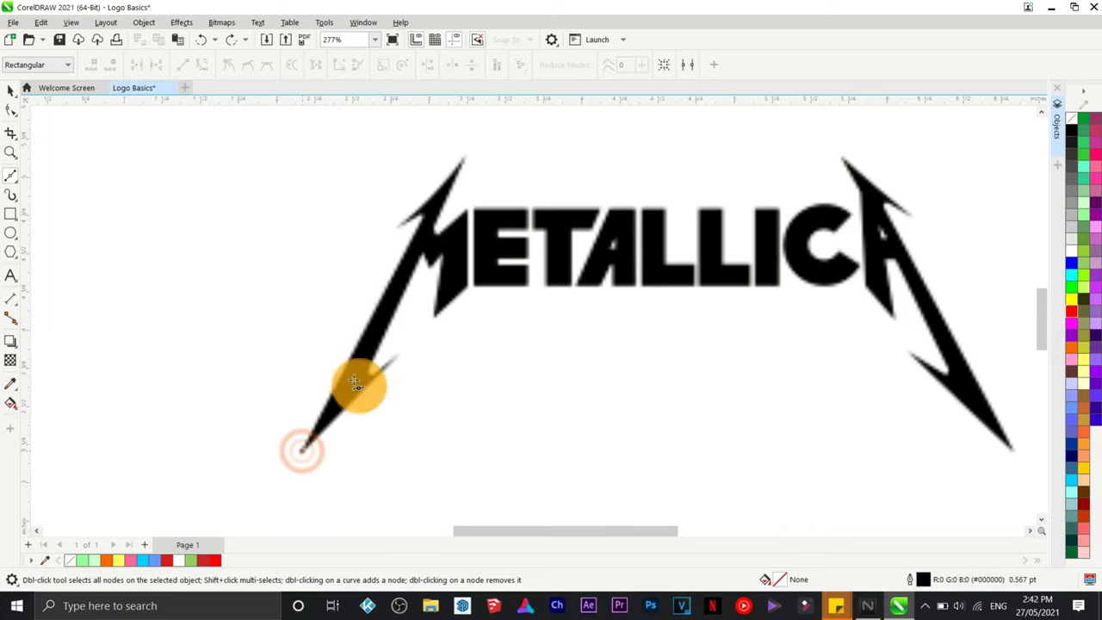
right_click(1070, 316)
left_click(1057, 319)
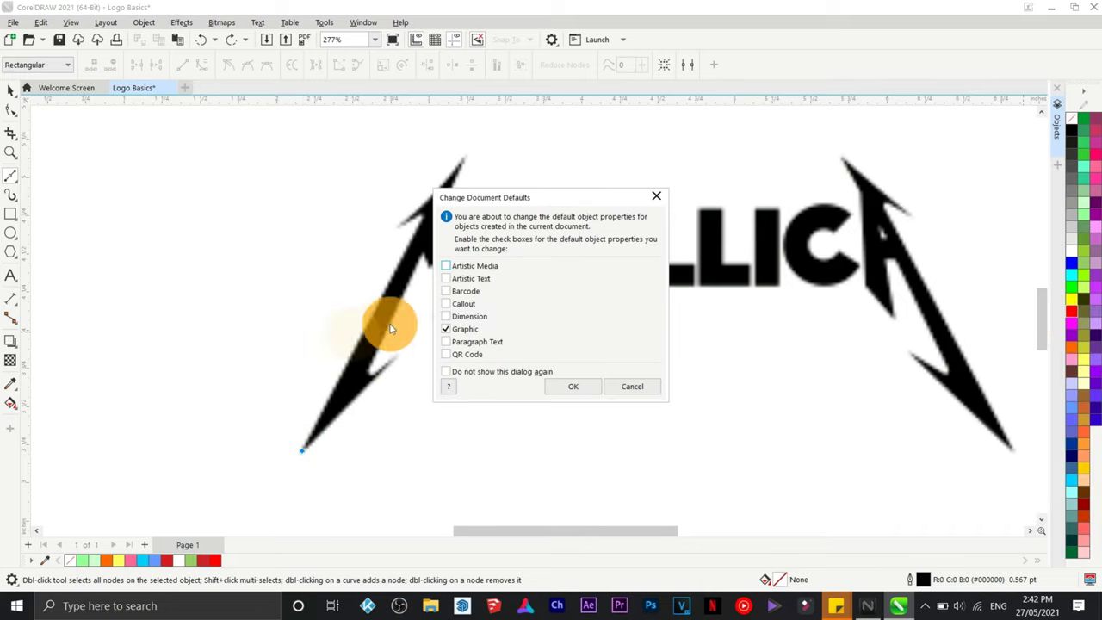
left_click(570, 388)
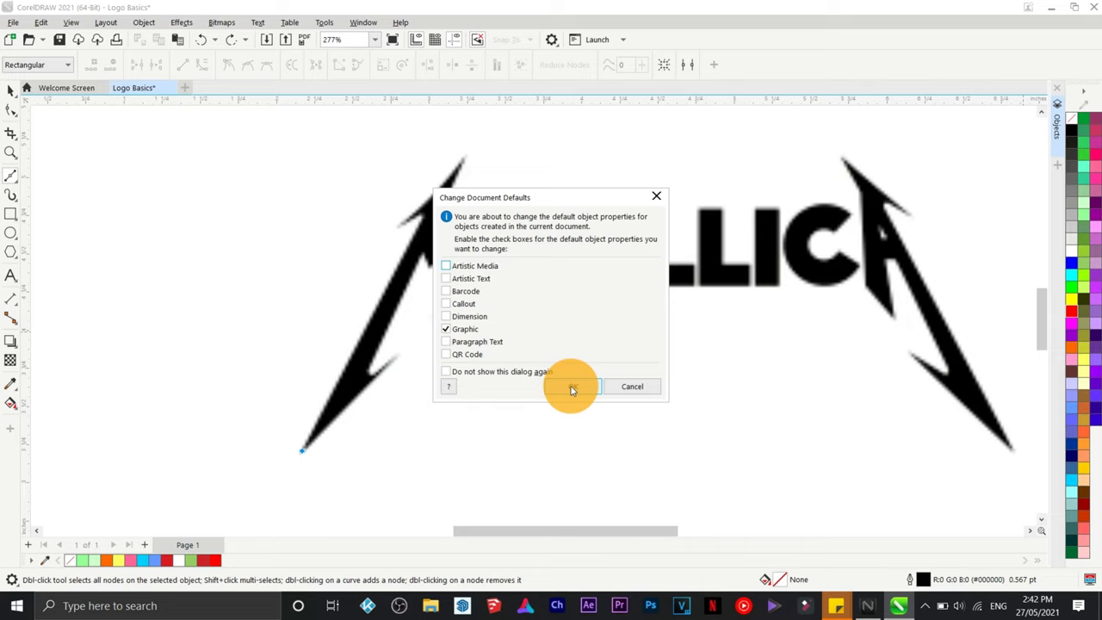
Trace straight segments up the outer edge of the M's left leg to the notch and out to the barb's tip.
scroll(388, 285, "up", 2)
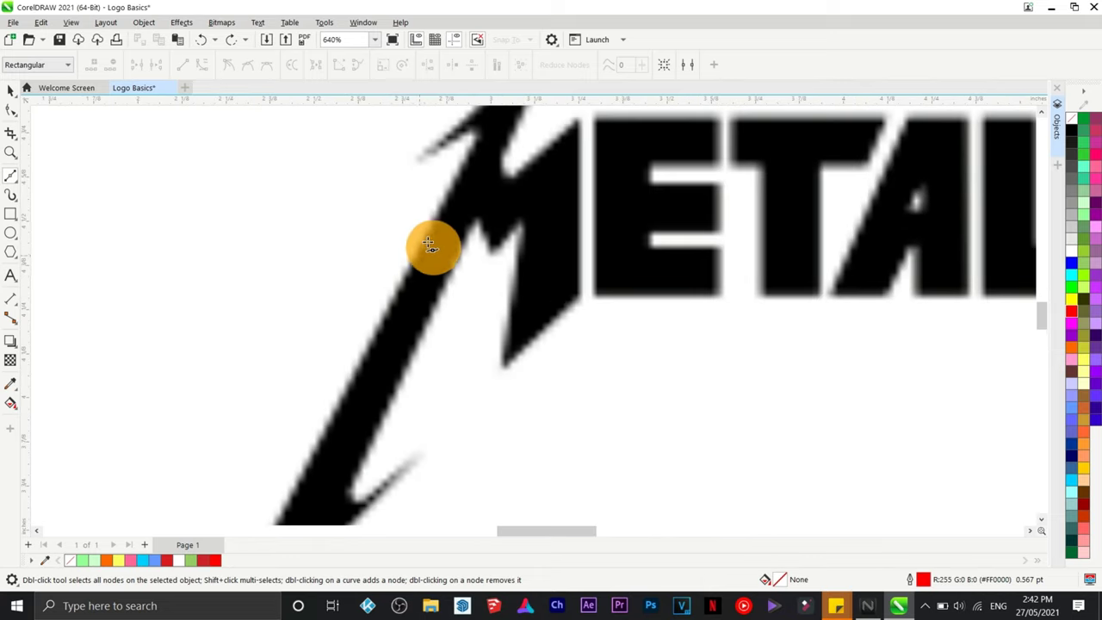
left_click(476, 132)
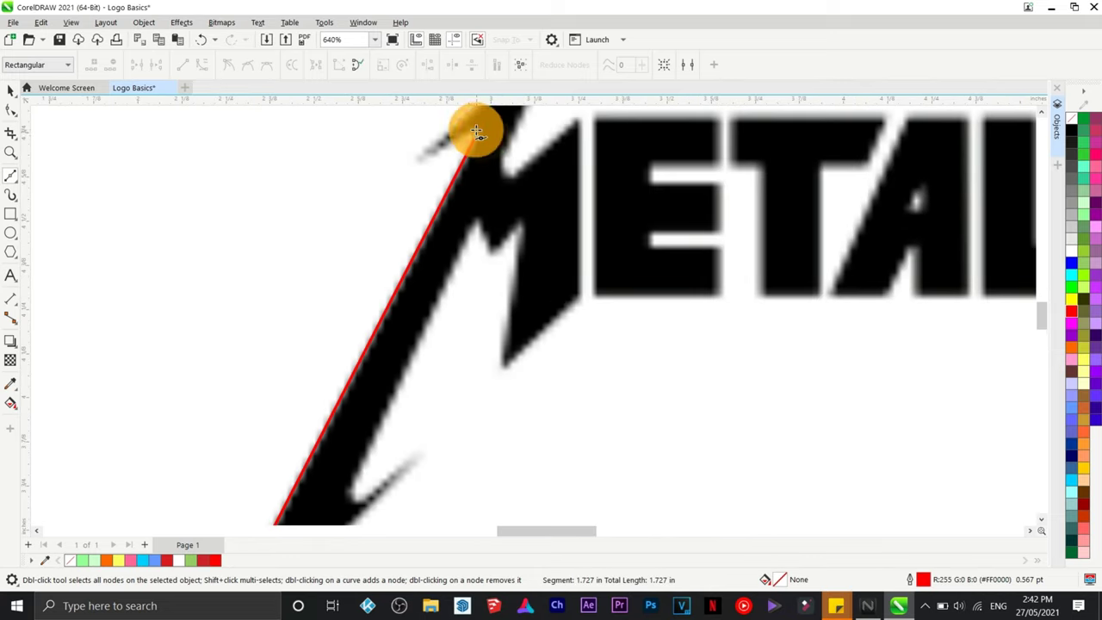
left_click(419, 157)
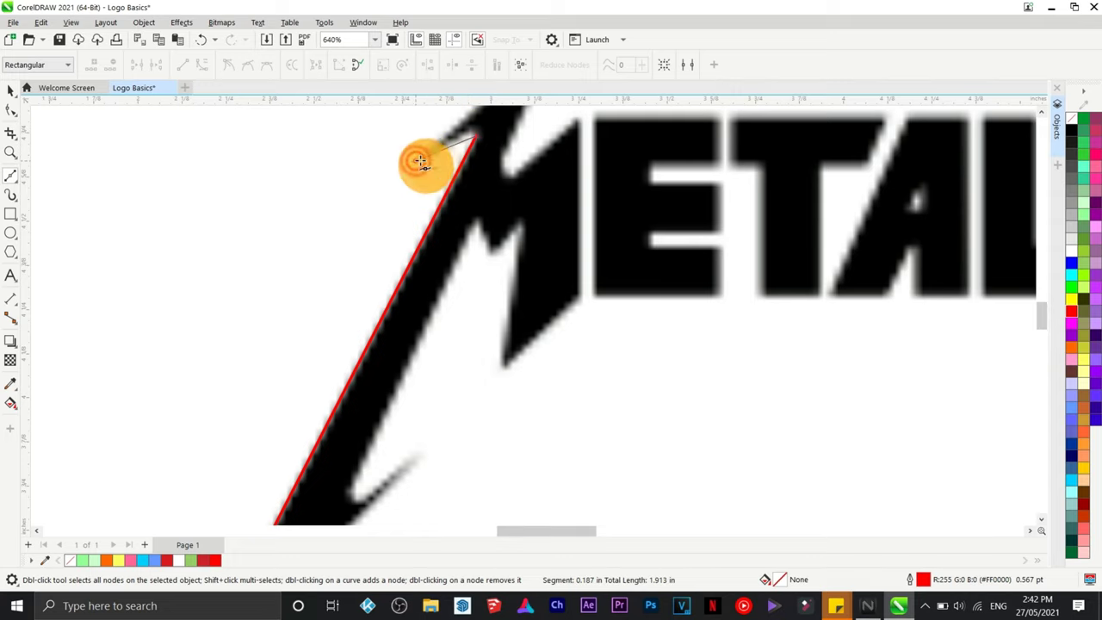
Trace from the barb's tip to the M's upper spike, down around the rounded notch and up to the right stem's top corner.
scroll(502, 164, "up", 2)
scroll(502, 164, "down", 3)
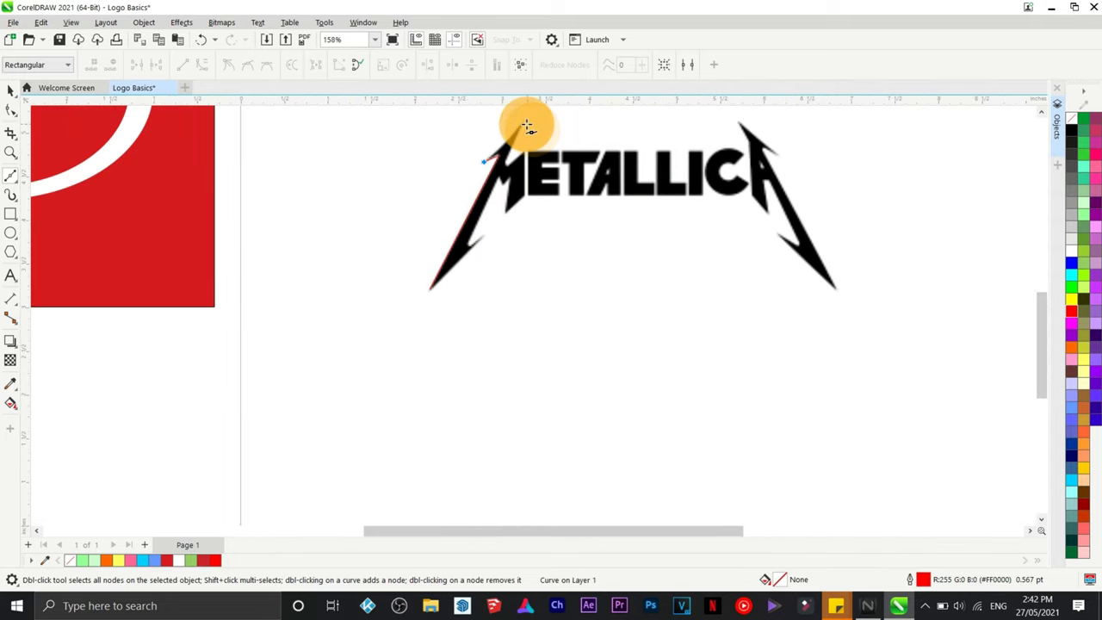
scroll(526, 125, "up", 4)
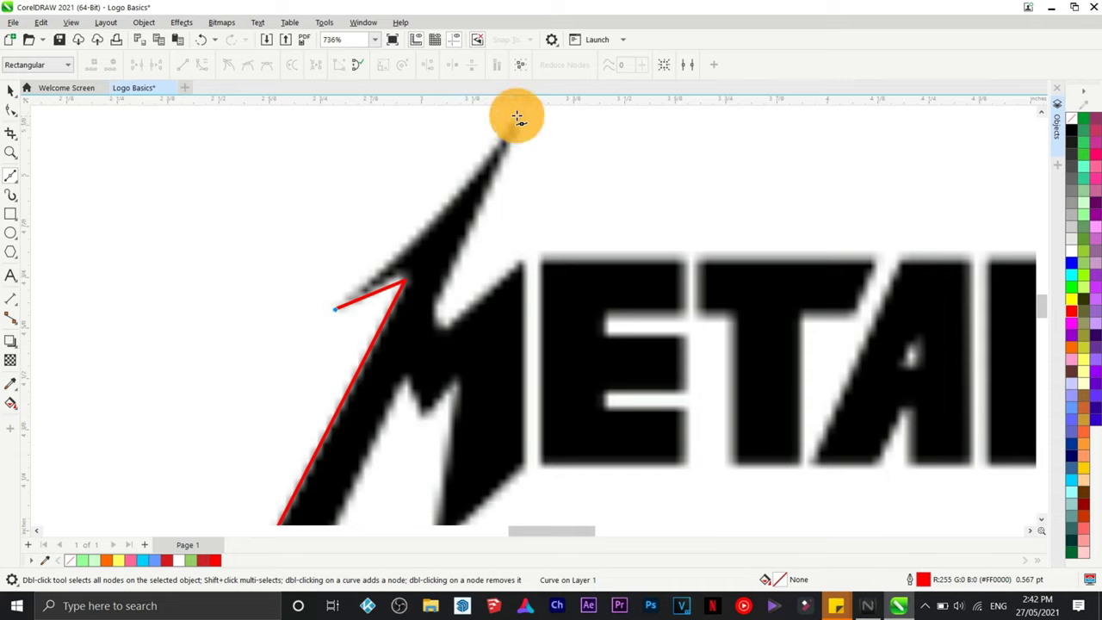
double_click(517, 117)
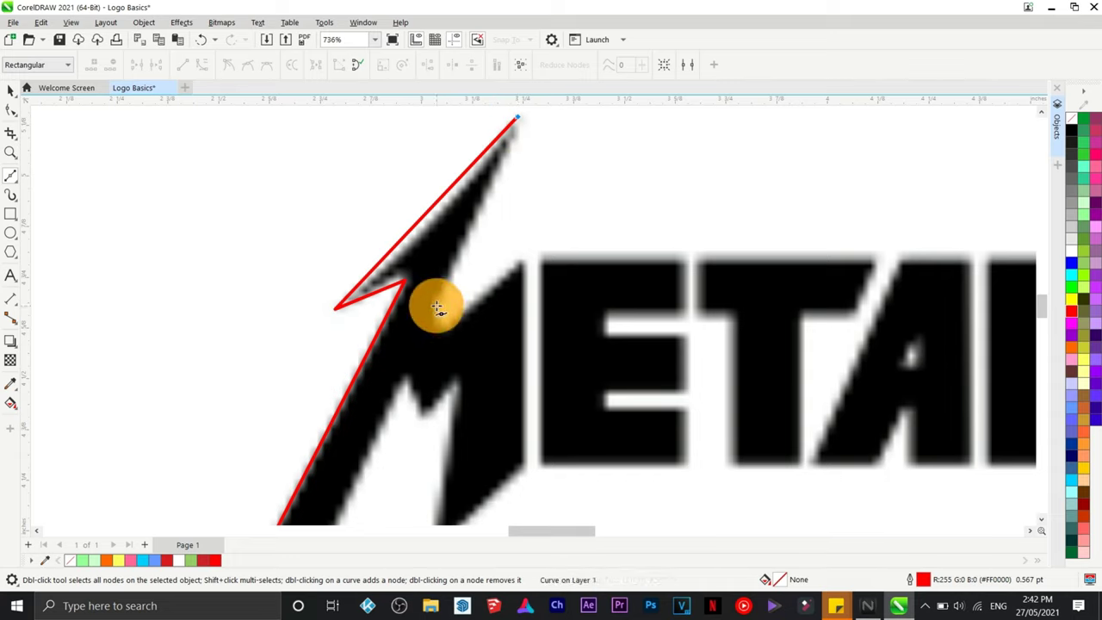
left_click(437, 306)
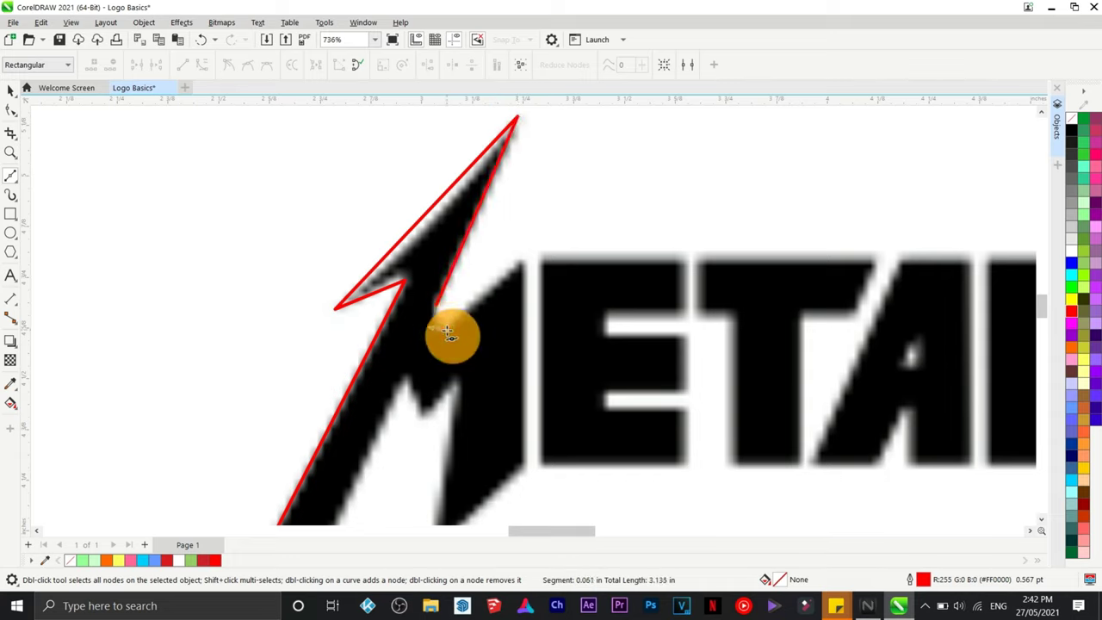
double_click(439, 329)
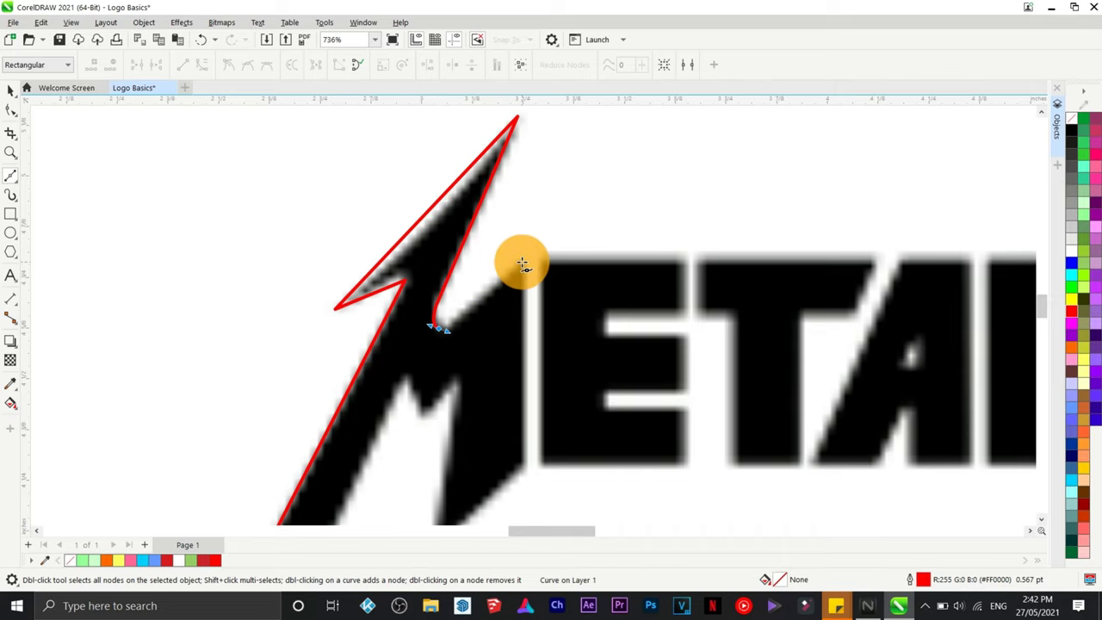
scroll(519, 298, "down", 3)
scroll(532, 340, "up", 1)
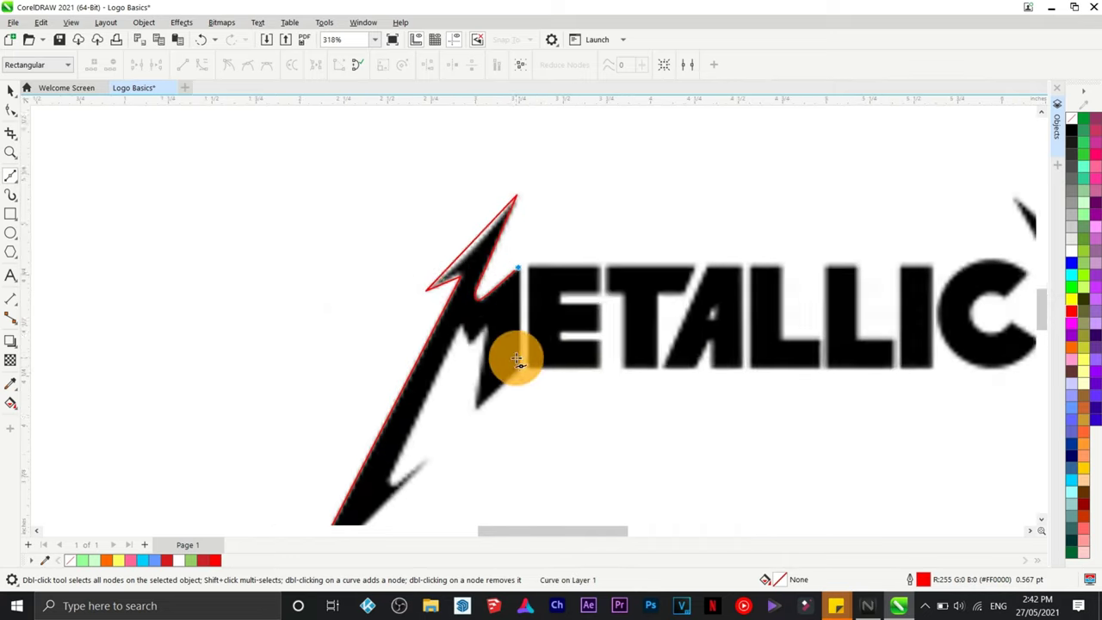
Trace down the M's right stem to its lower point, back up the inner edge and through the small central zigzag.
scroll(517, 360, "up", 2)
left_click(524, 378)
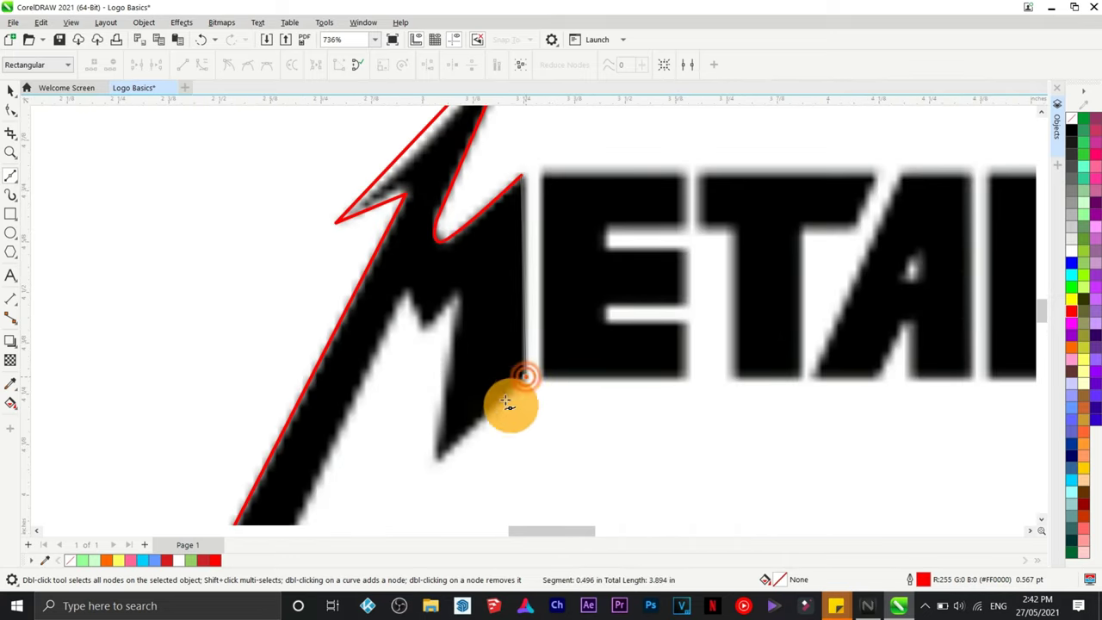
left_click(435, 460)
left_click(458, 291)
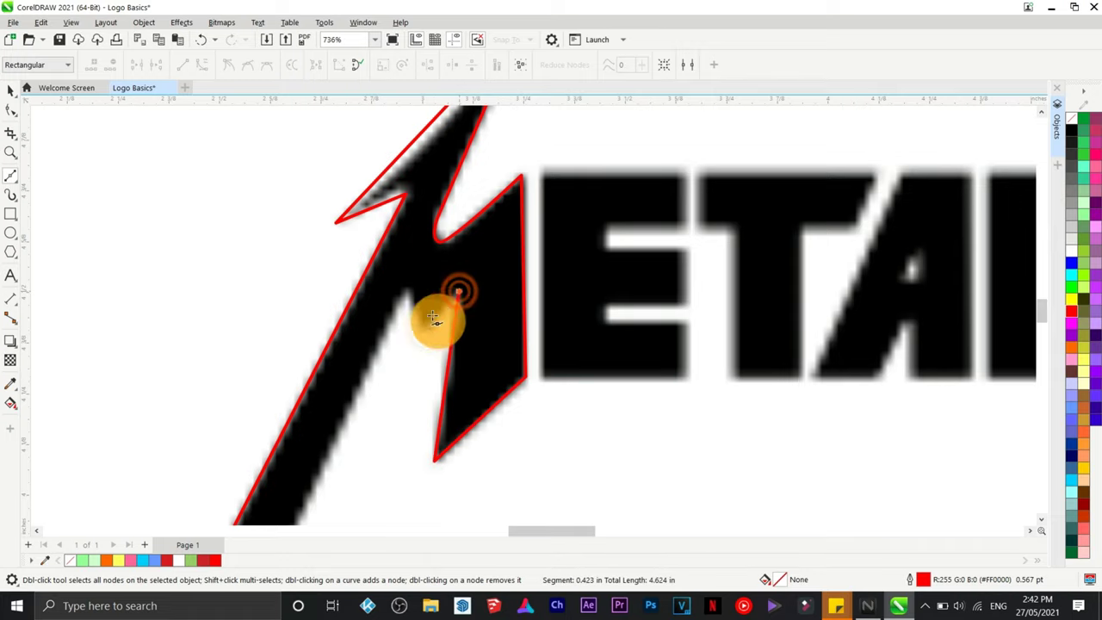
left_click(403, 297)
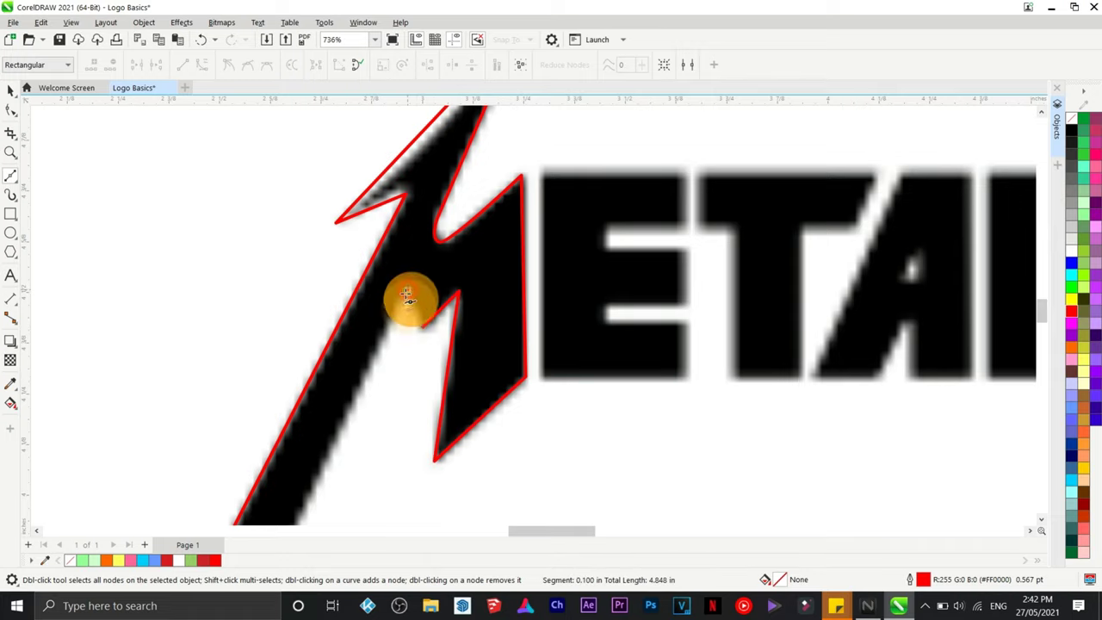
Trace down the inner edge of the M's left leg and curve the path around the rounded notch above the lower barb.
scroll(381, 340, "down", 2)
scroll(345, 431, "up", 4)
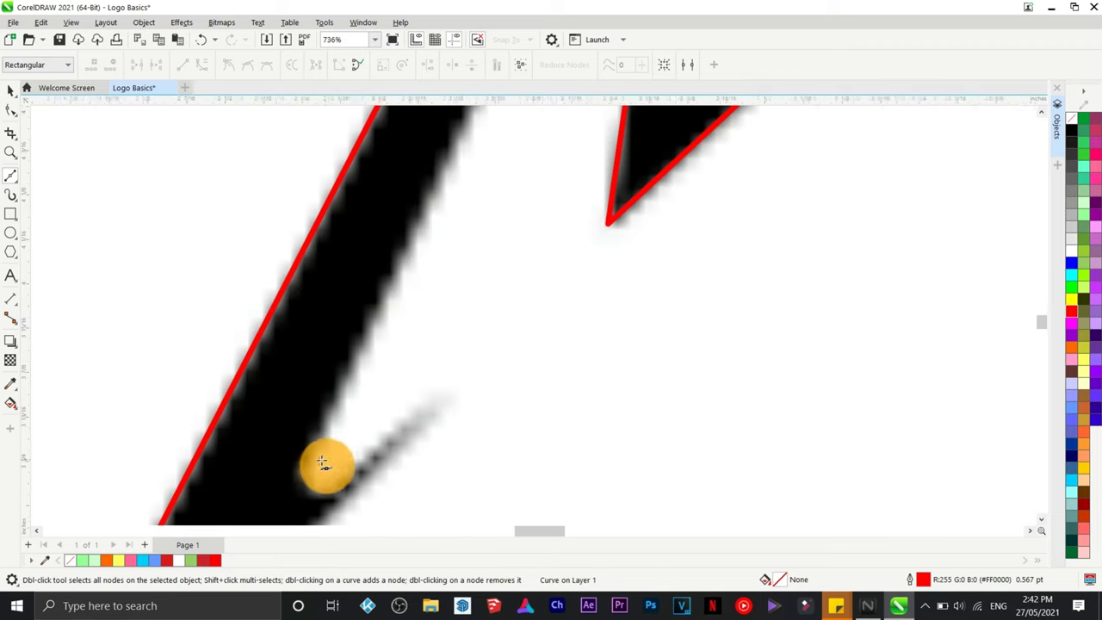
left_click(302, 462)
left_click(306, 487)
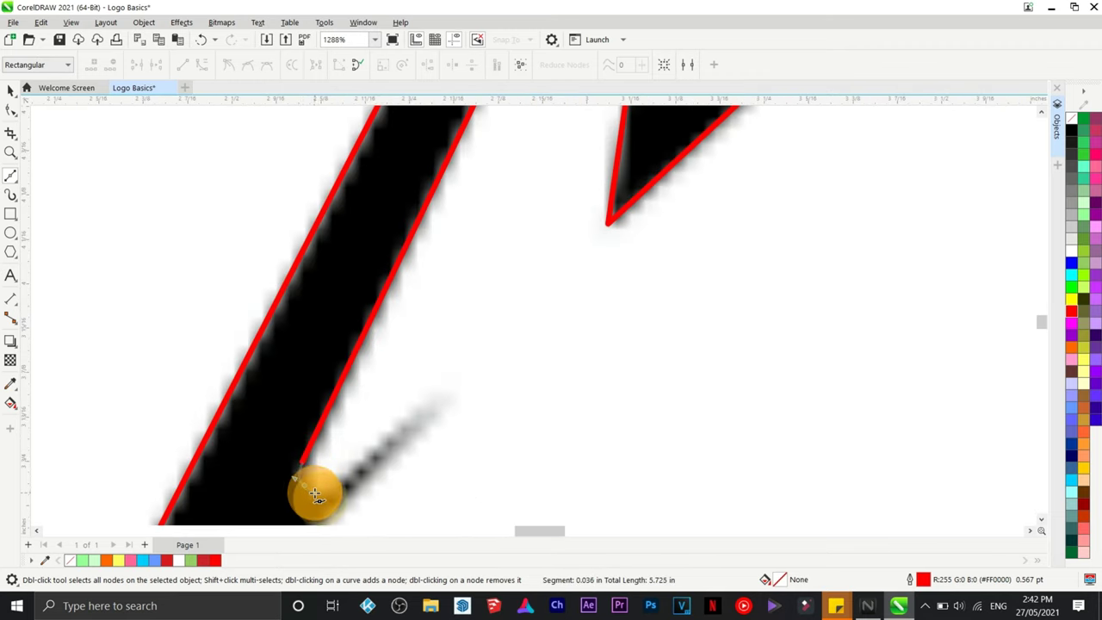
left_click_drag(316, 495, 332, 488)
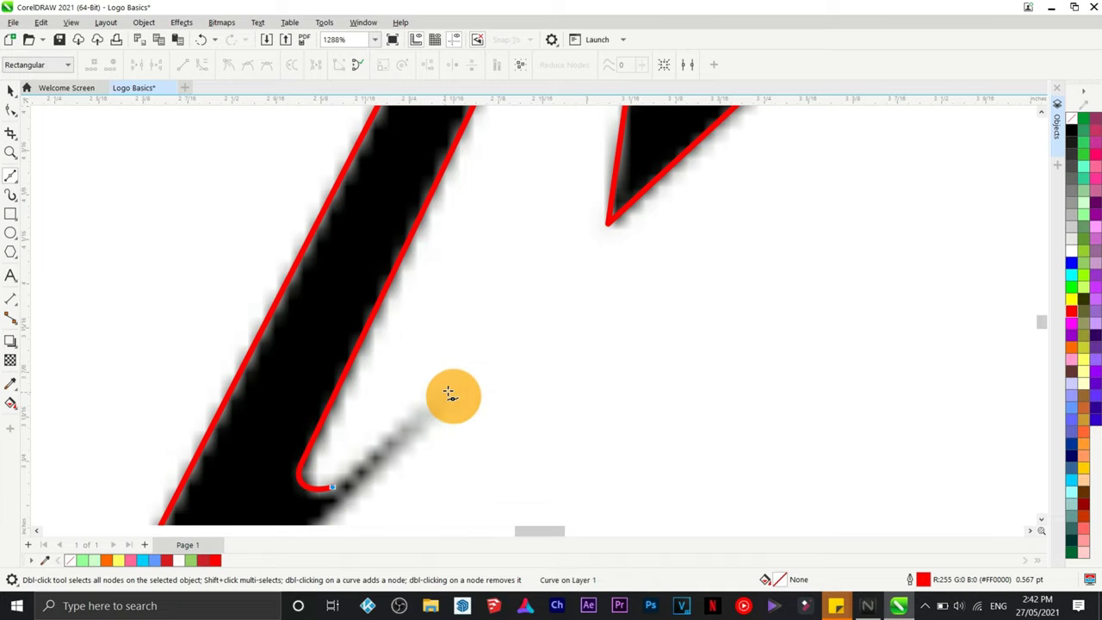
left_click(446, 398)
scroll(366, 468, "down", 5)
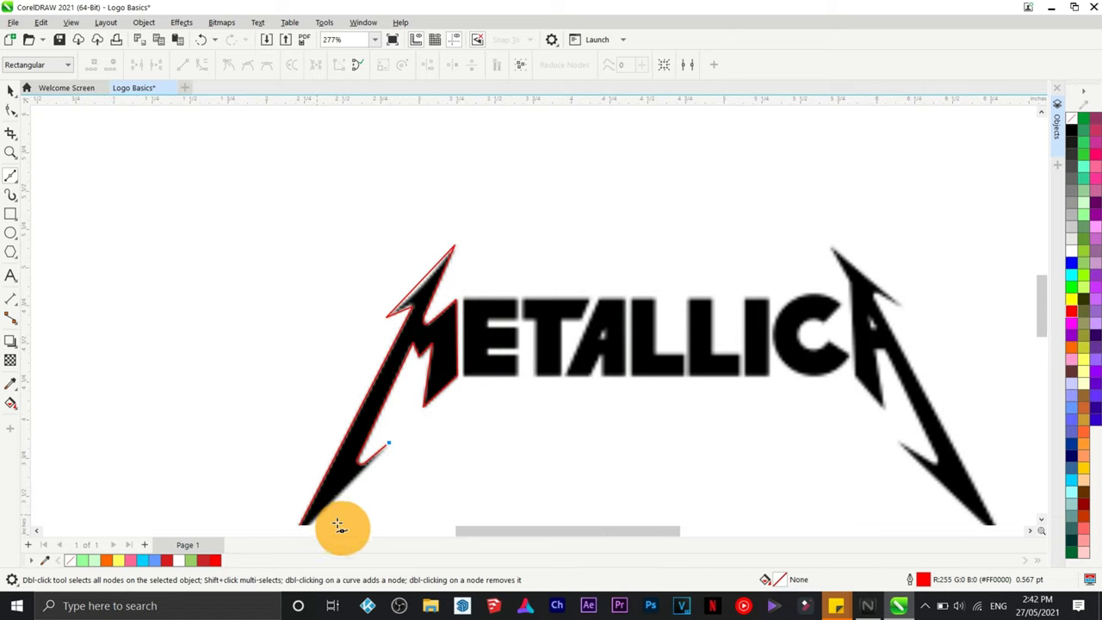
left_click(360, 466)
key("space")
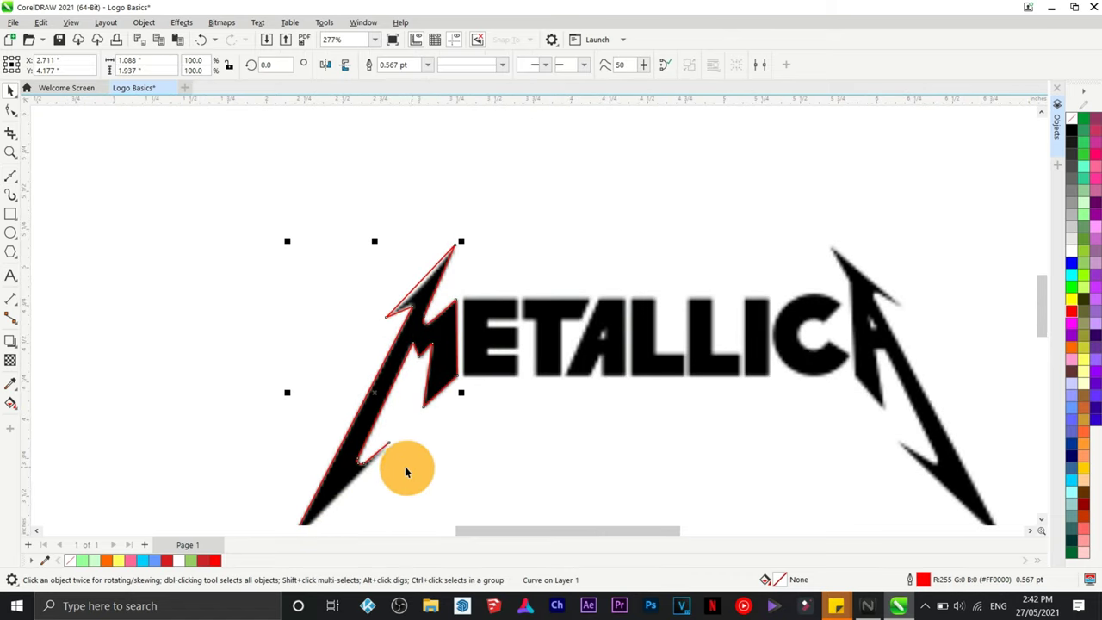
scroll(366, 483, "up", 3)
key("ctrl+z")
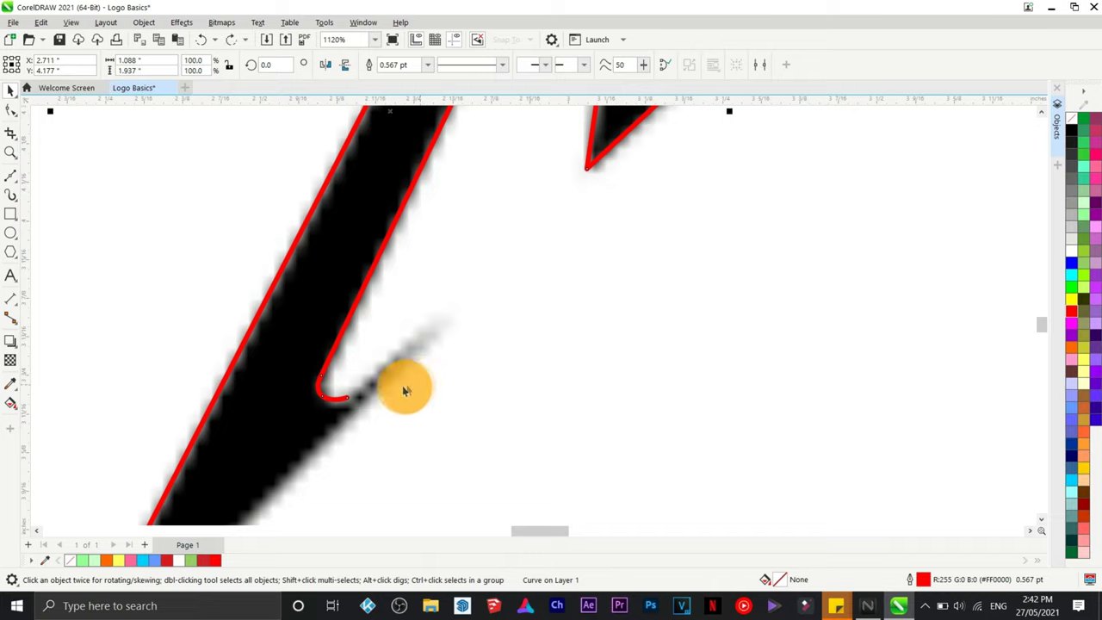
Resume the Bézier curve at its open end, trace out to the lower barb's tip and close the outline at the leg's lower tip.
left_click(8, 177)
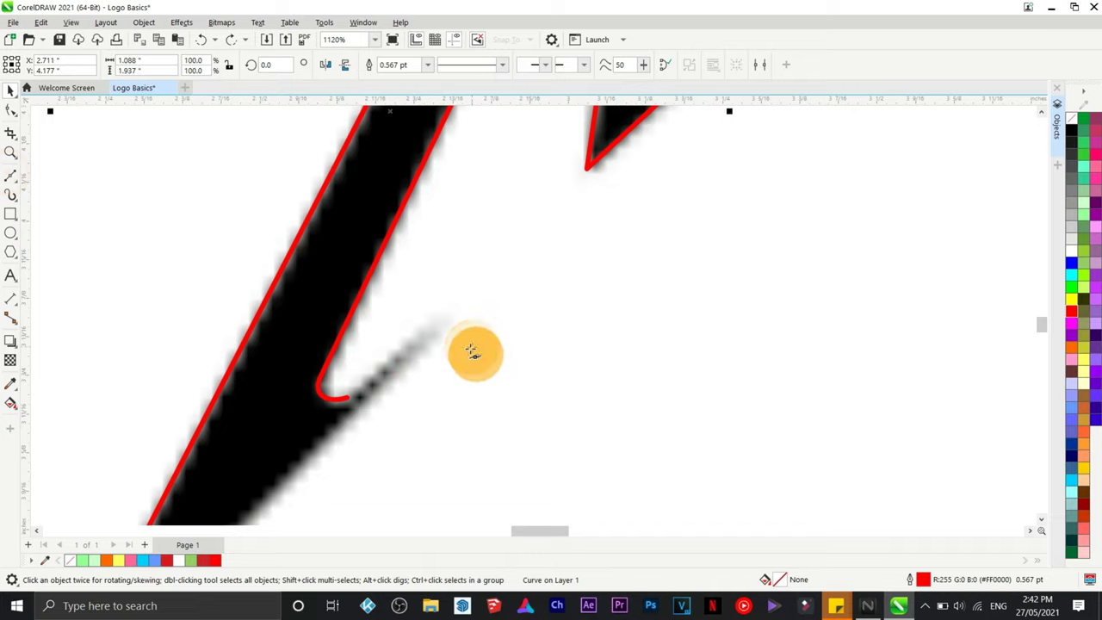
left_click(346, 398)
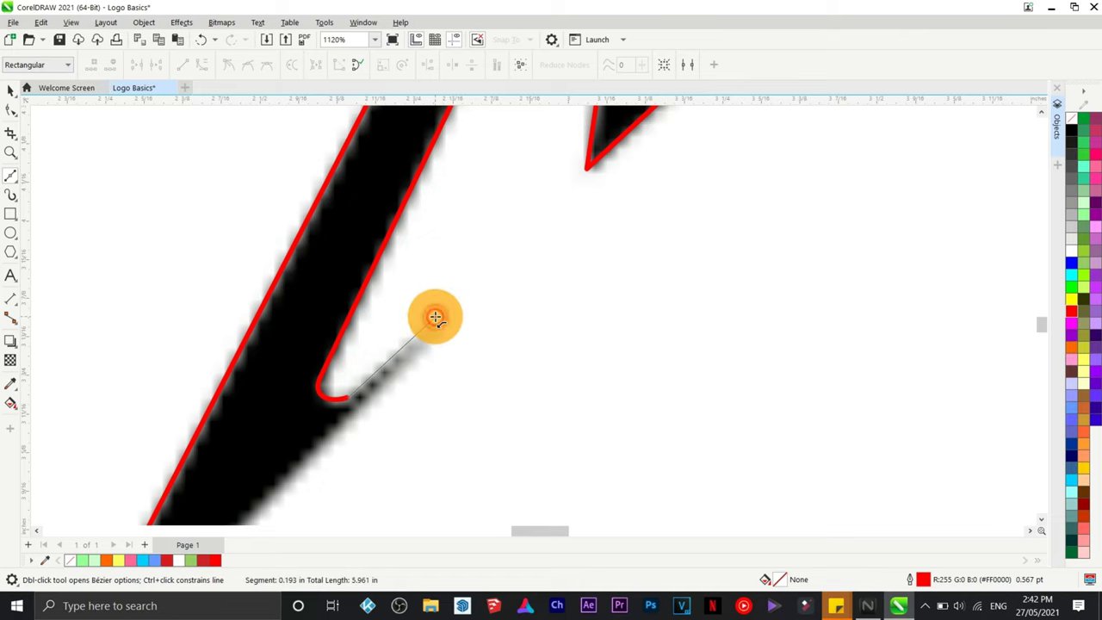
left_click_drag(436, 318, 435, 318)
scroll(315, 450, "down", 2)
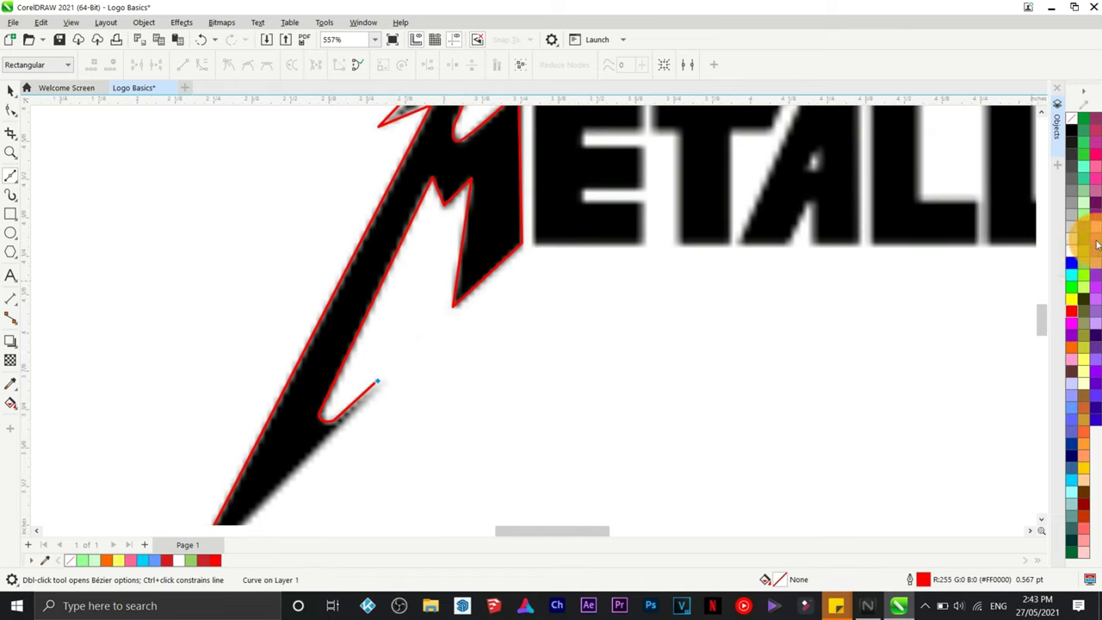
left_click_drag(1040, 317, 1040, 339)
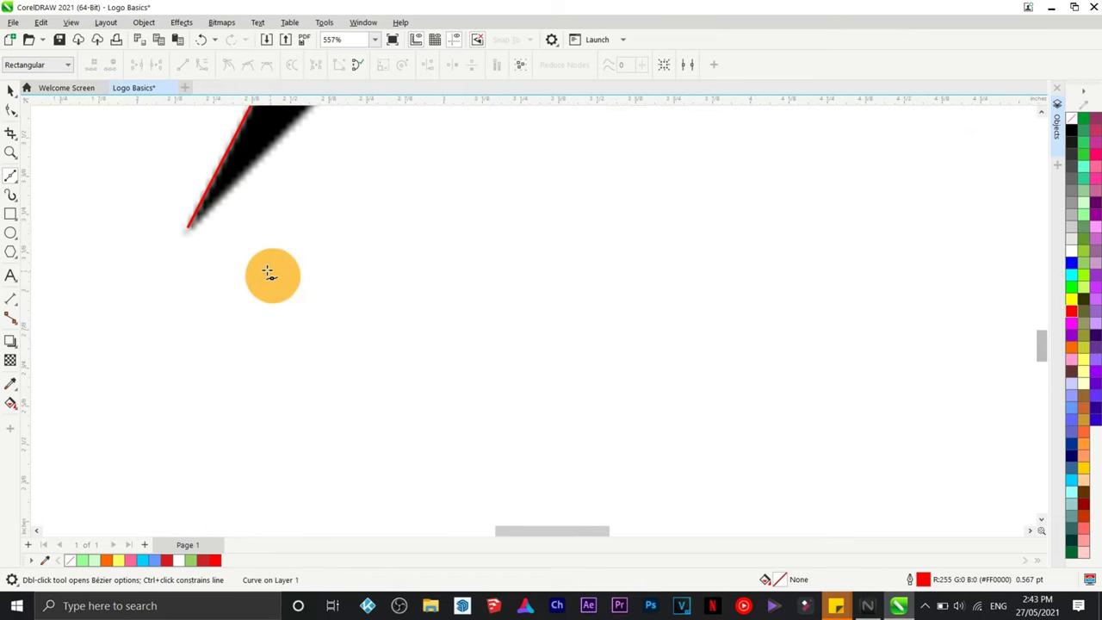
scroll(268, 272, "up", 2)
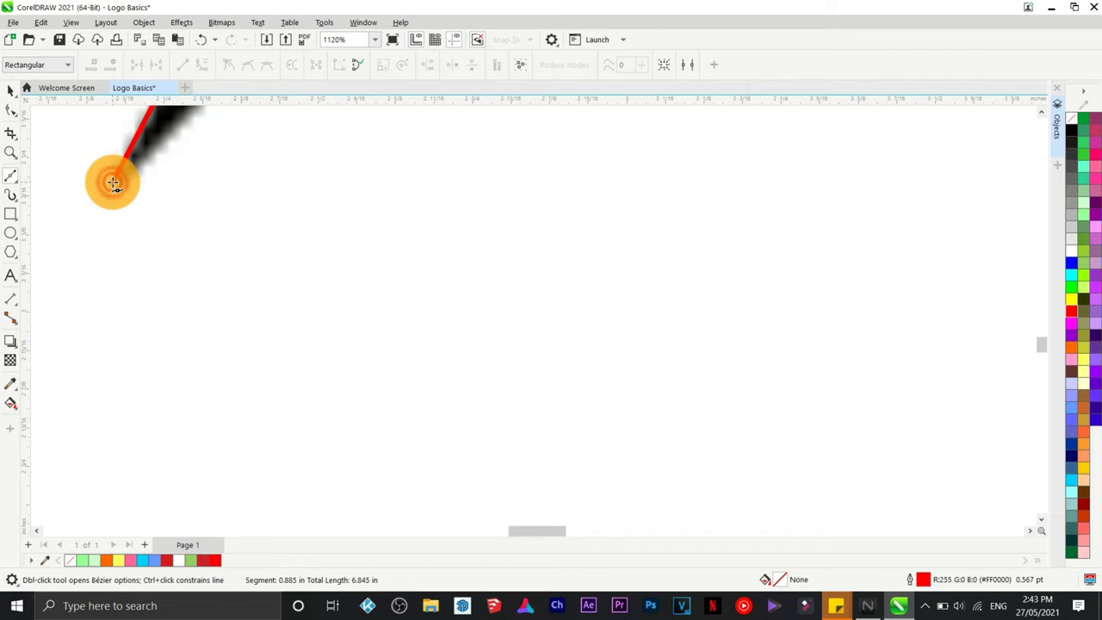
left_click(113, 183)
Adjust the nodes at the M's upper barb tip and spike tip with the Shape tool to fit the reference.
mouse_move(1042, 349)
left_mouse_down()
mouse_move(1033, 319)
mouse_move(1033, 335)
left_mouse_up()
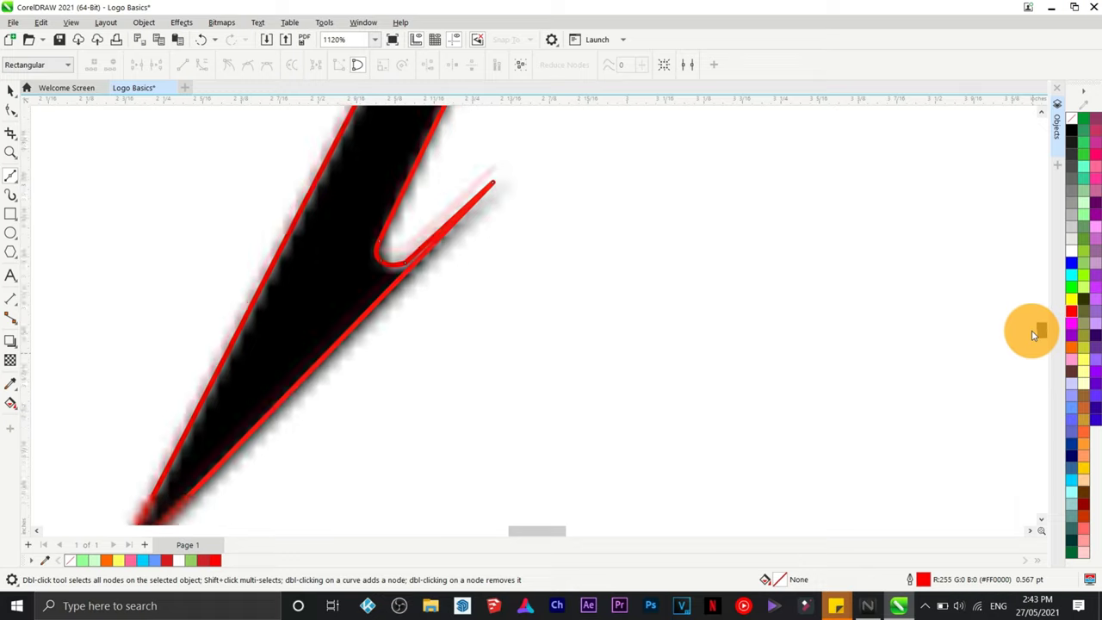
scroll(661, 327, "down", 3)
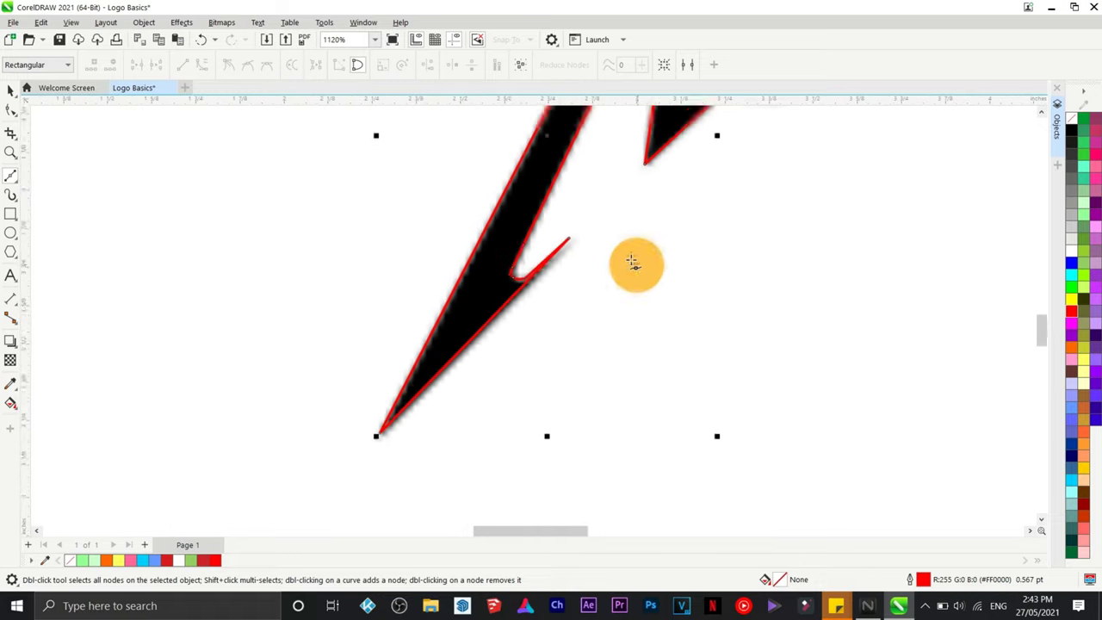
left_click_drag(1042, 340, 1034, 307)
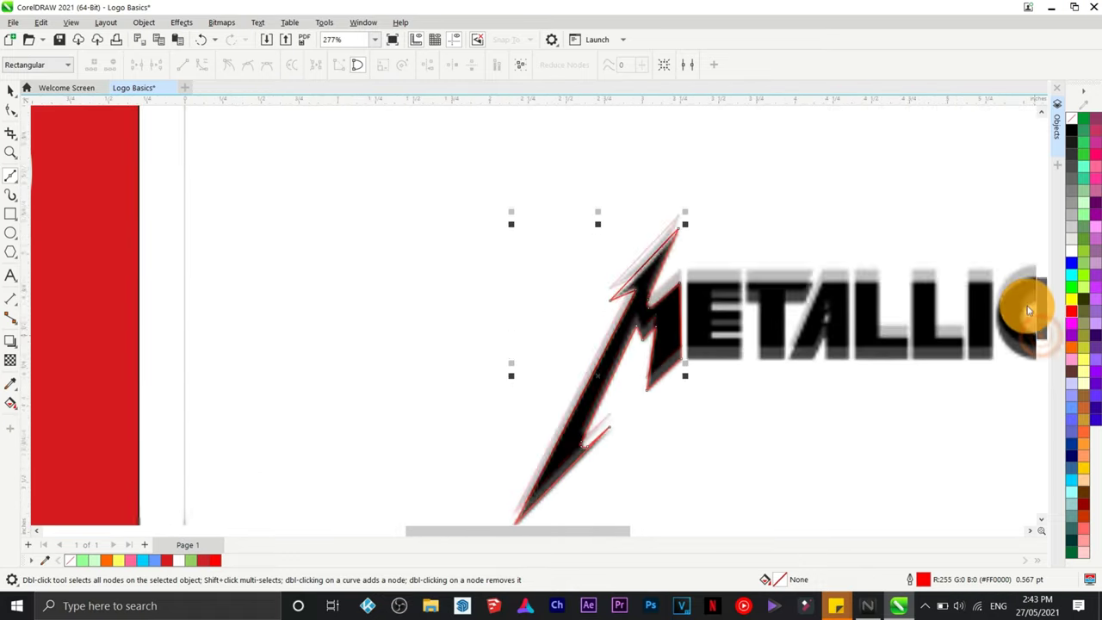
scroll(679, 207, "up", 2)
scroll(681, 222, "up", 2)
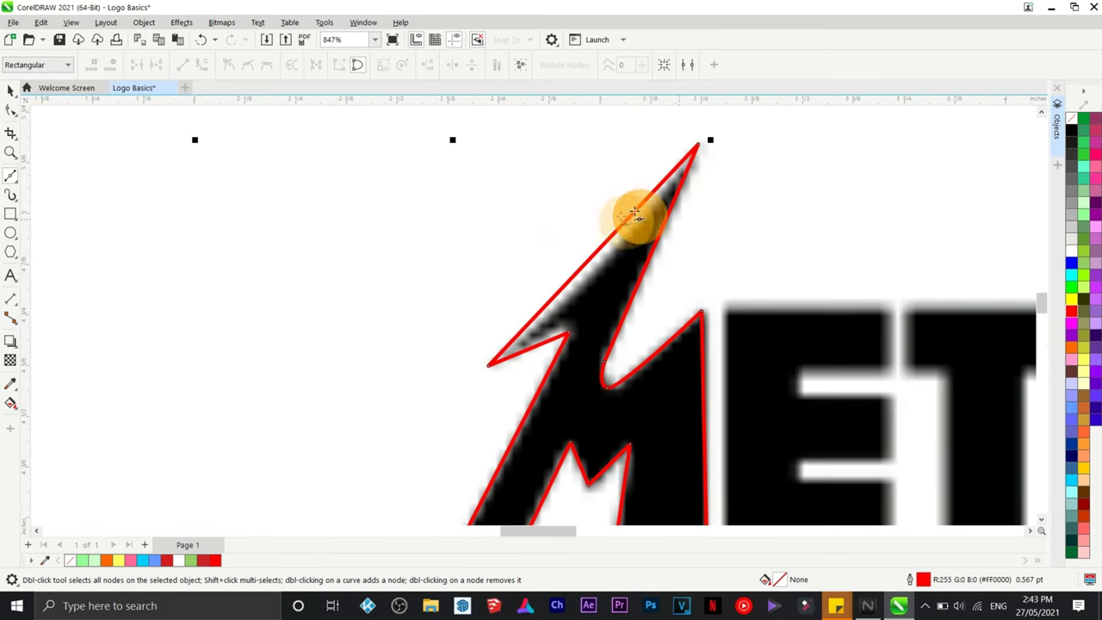
left_click(10, 112)
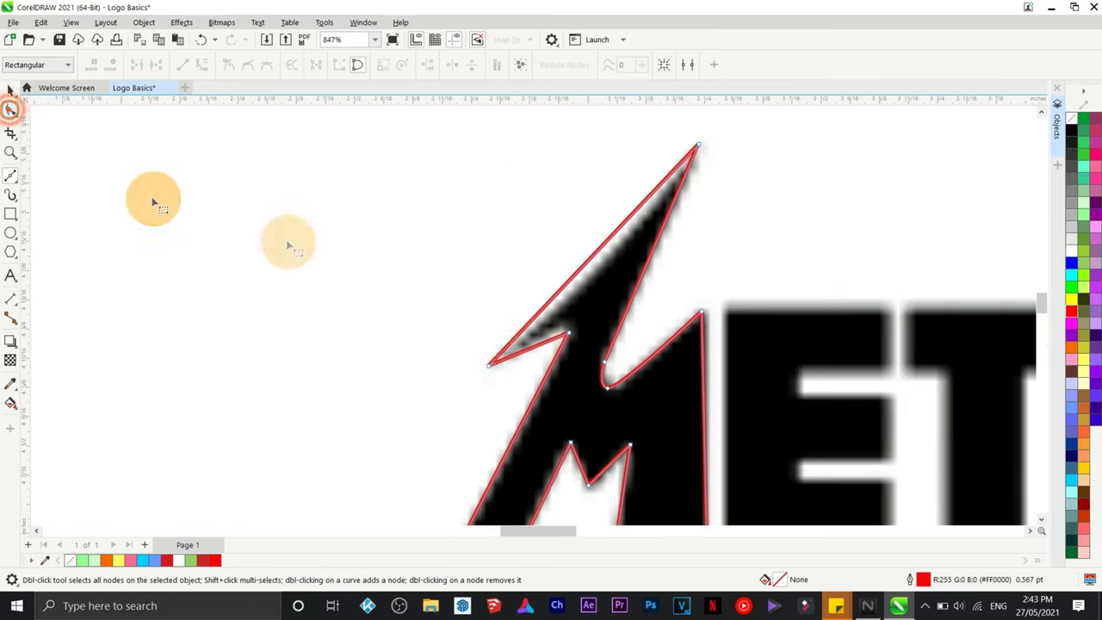
left_click_drag(488, 368, 498, 361)
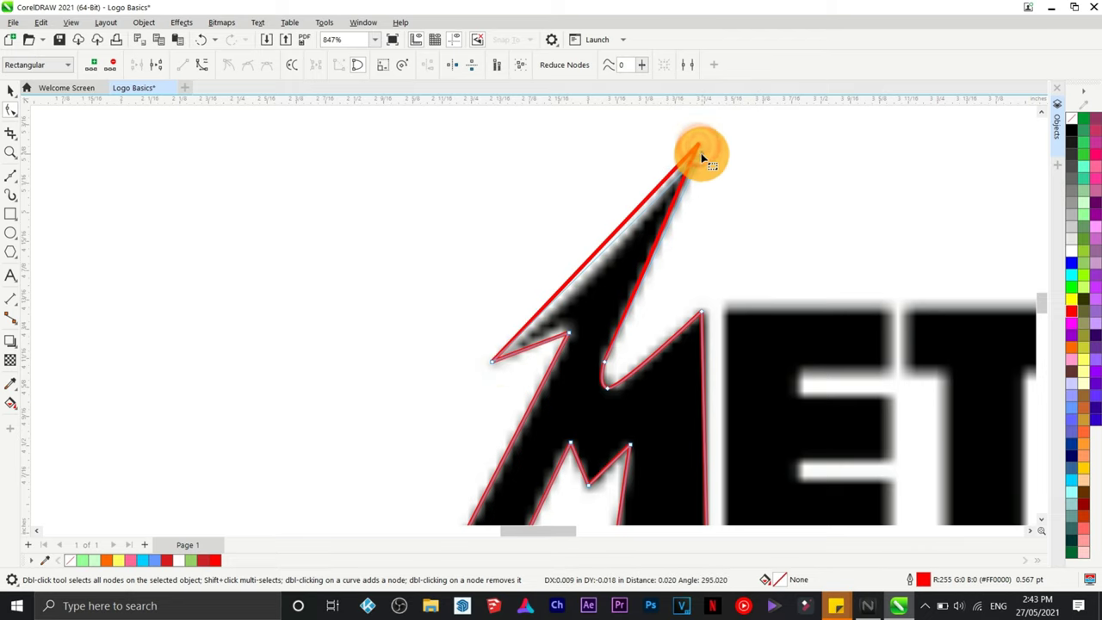
left_click_drag(682, 161, 699, 153)
Convert the straight segment between the upper barb and the spike tip to a curve and bend it inward along the reference edge.
left_click(602, 250)
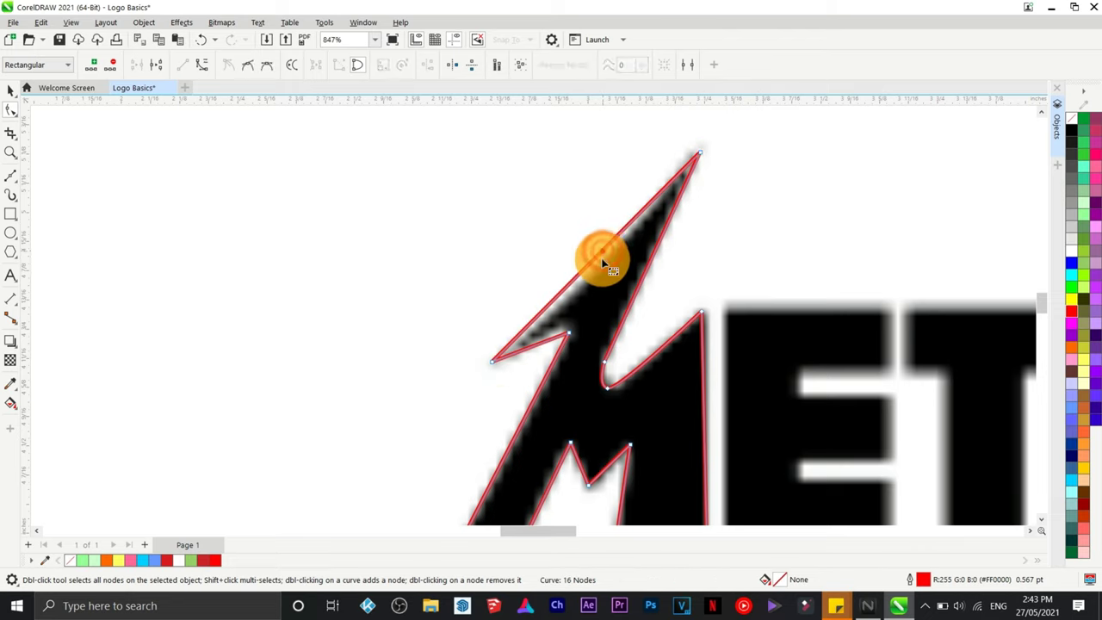
left_click(201, 65)
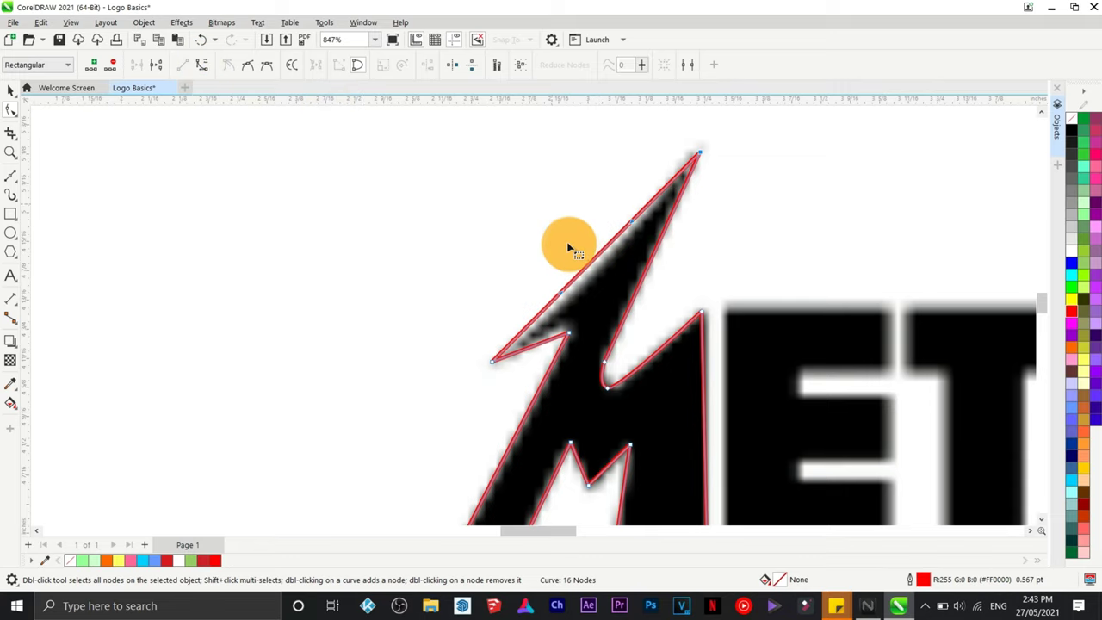
left_click(596, 260)
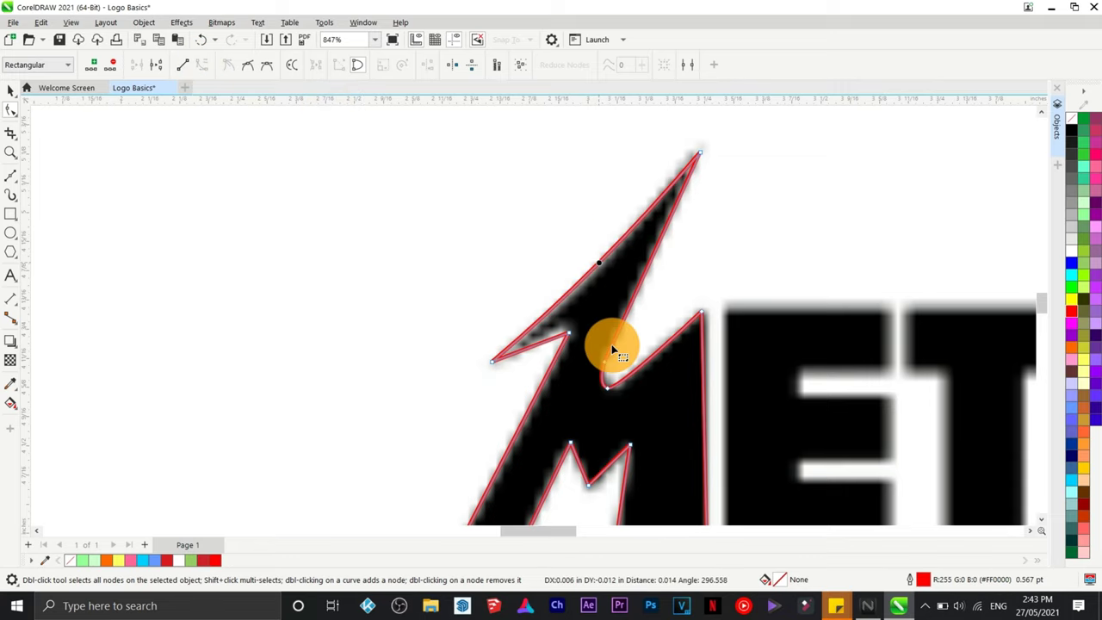
Reshape the notch beneath the M's upper barb with an added node, and convert the short segment to a curve rounding the corner.
left_click_drag(566, 333, 574, 367)
scroll(569, 331, "up", 1)
scroll(568, 323, "up", 1)
double_click(515, 403)
left_click(204, 64)
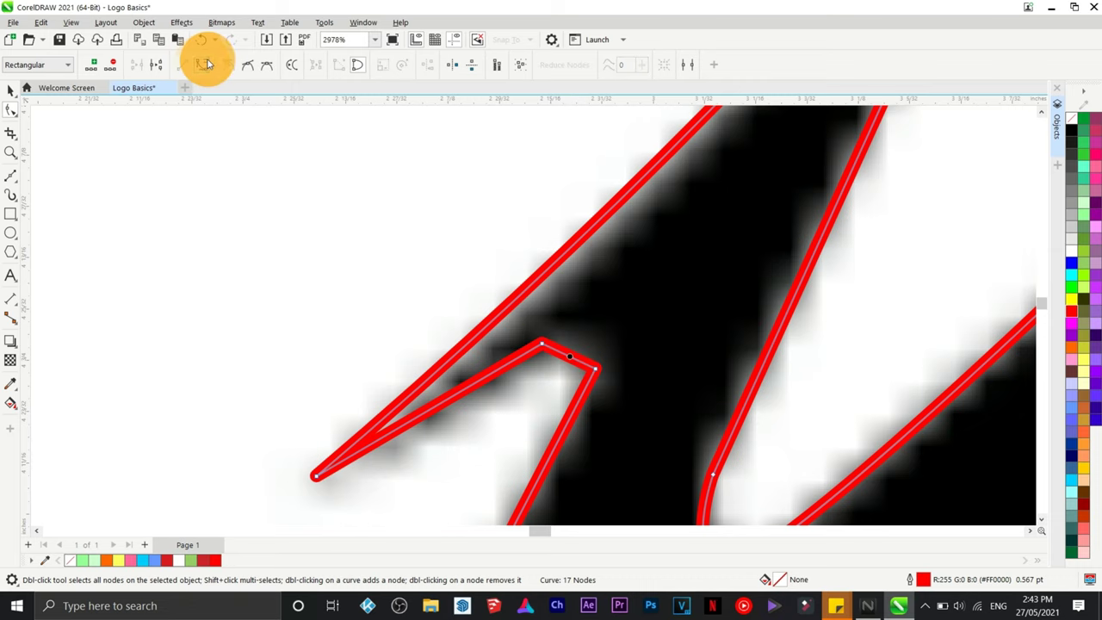
left_click(568, 353)
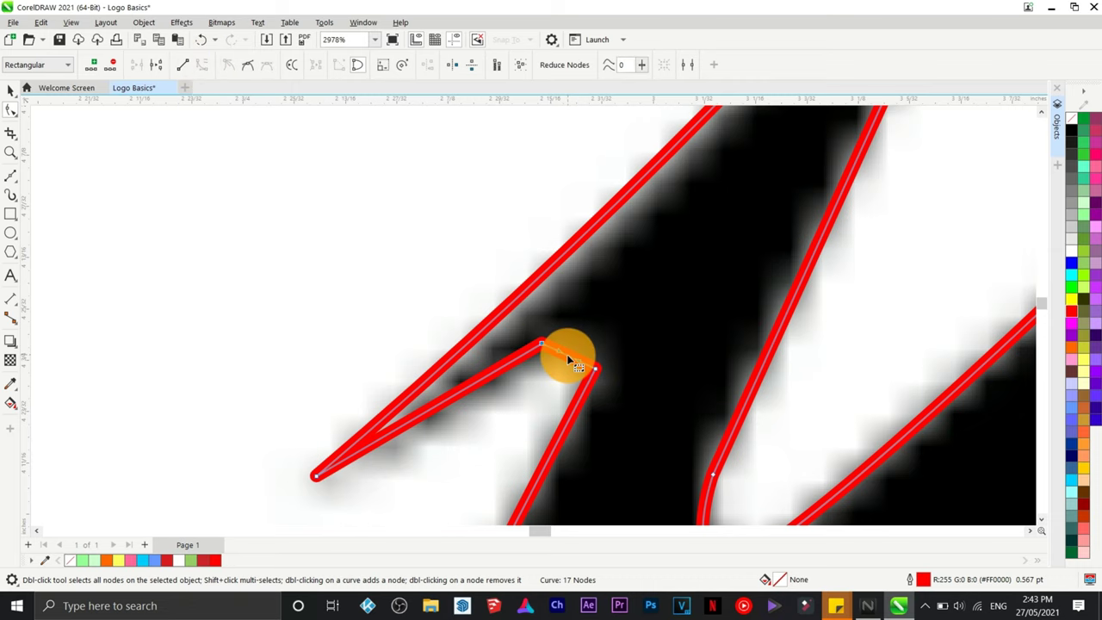
left_click_drag(584, 345, 632, 376)
Fill the traced M with red (#FF0000) and move it off the reference to the blank area beside the logo.
scroll(632, 375, "down", 6)
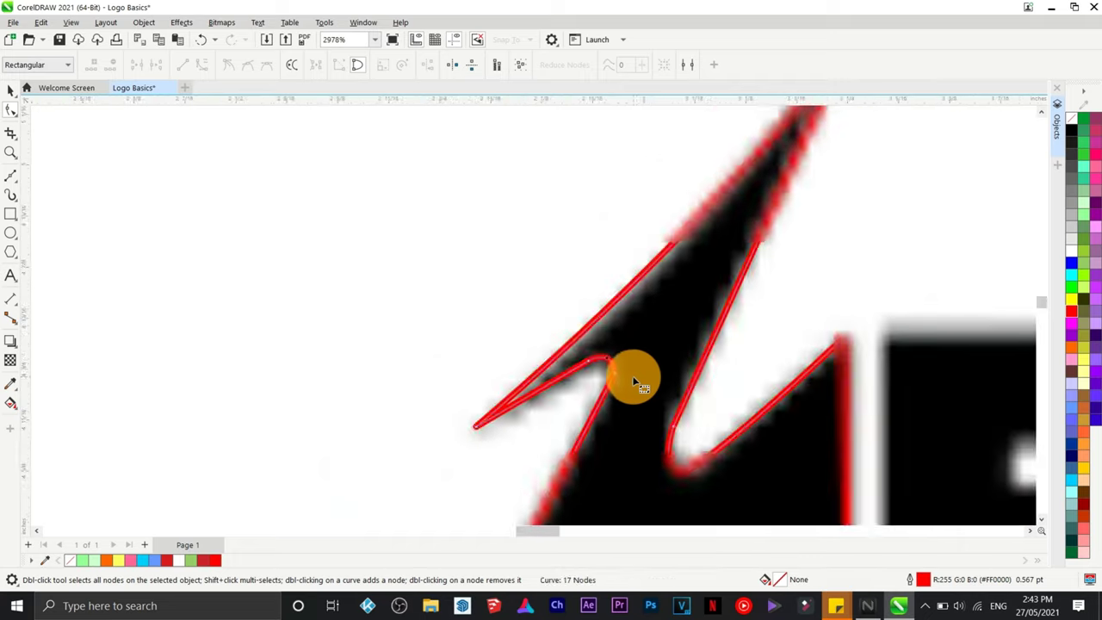
scroll(867, 509, "up", 1)
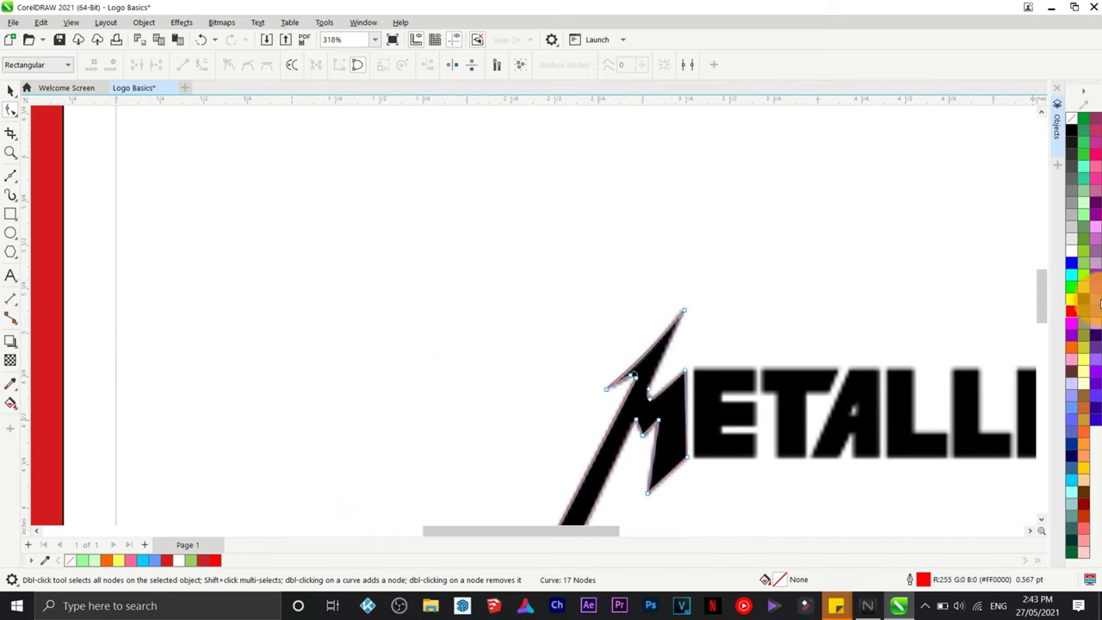
left_click(1068, 317)
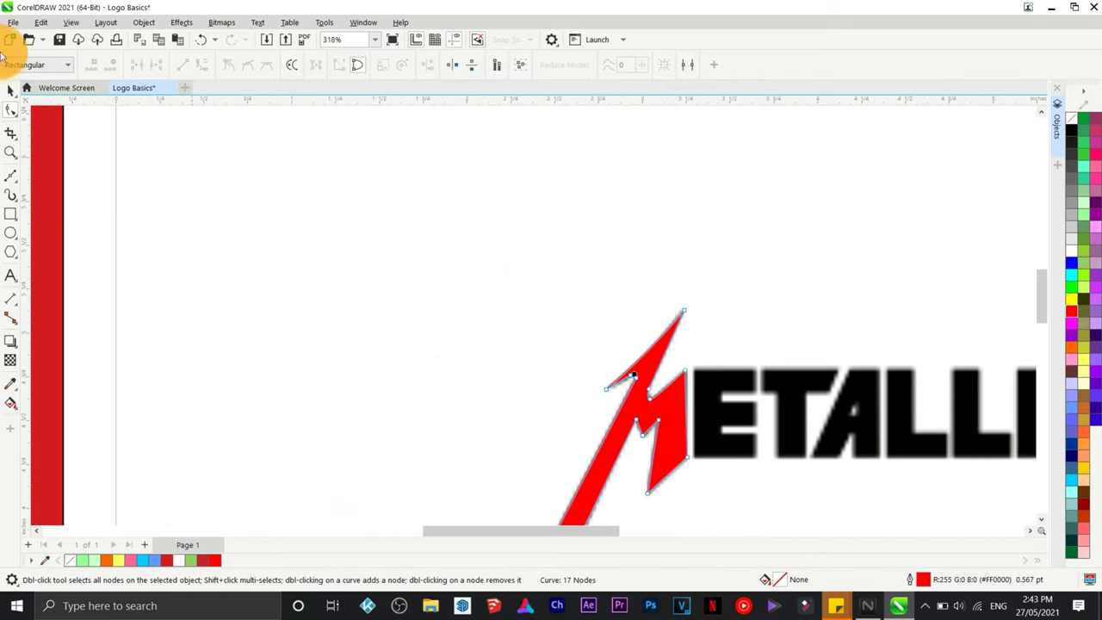
left_click(11, 90)
left_click_drag(657, 412, 492, 312)
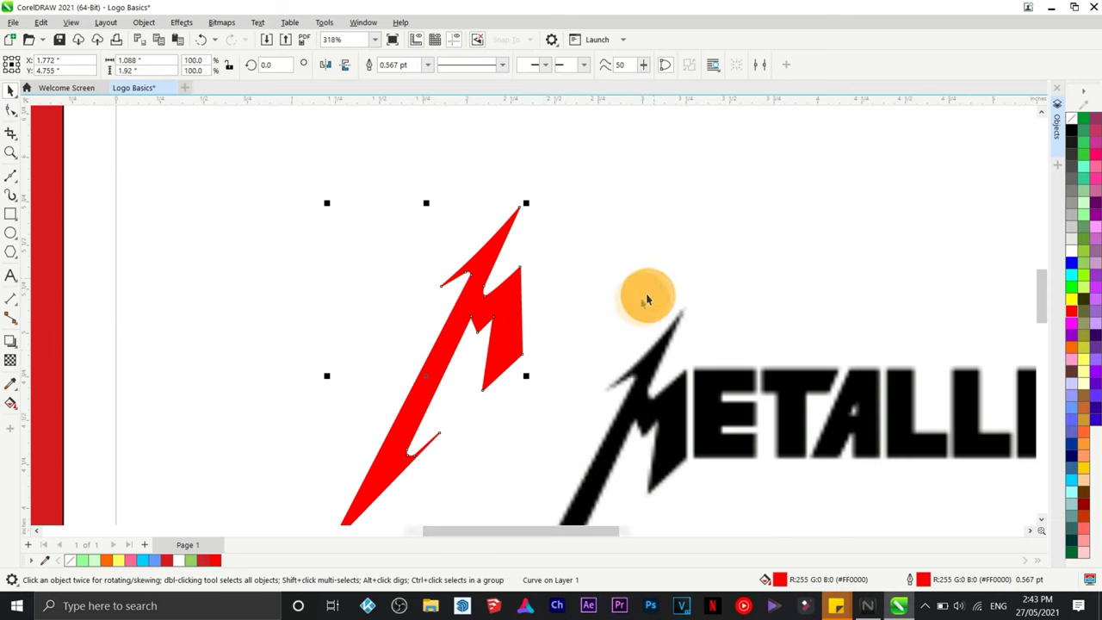
Remove the outline from the traced M and move it slightly up and toward the reference logo.
scroll(647, 296, "down", 3)
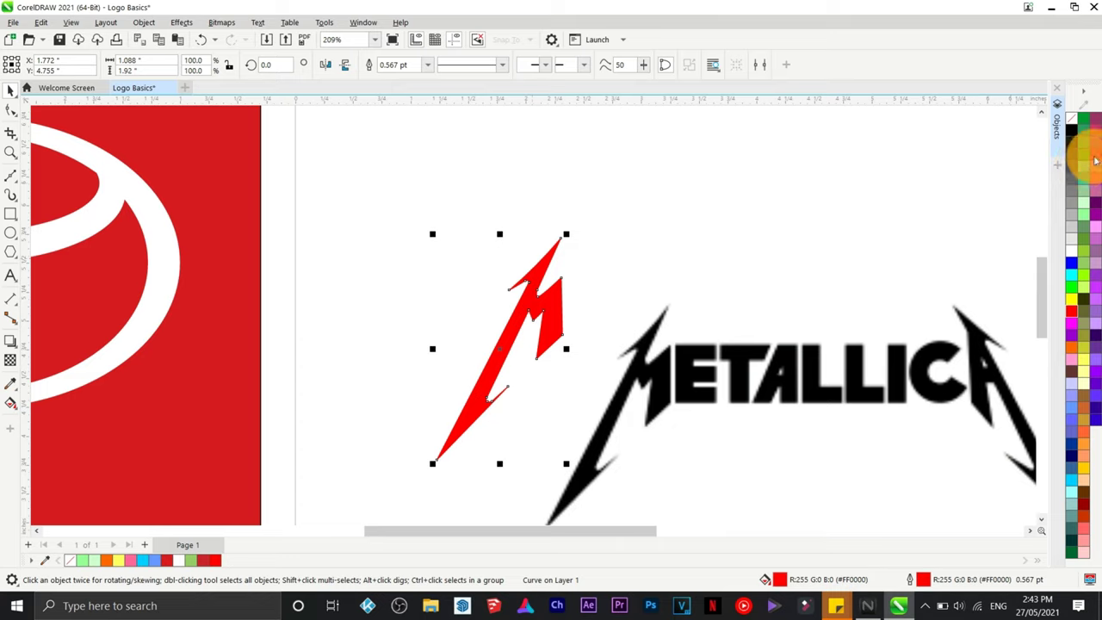
right_click(1075, 125)
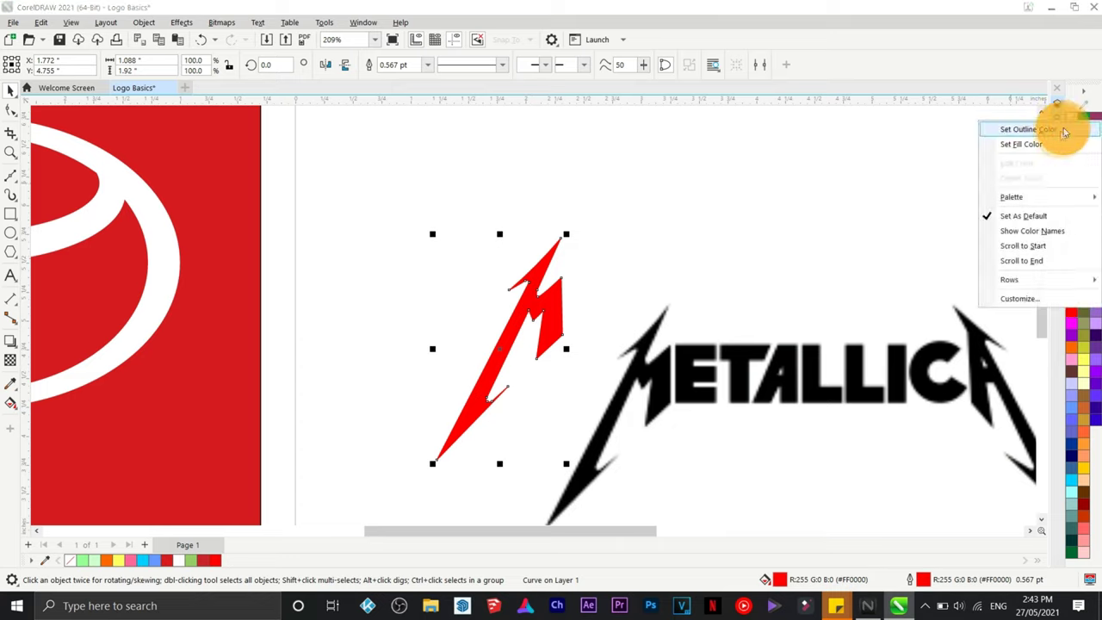
left_click(1061, 135)
mouse_move(546, 321)
left_mouse_down()
mouse_move(550, 340)
mouse_move(568, 299)
left_mouse_up()
left_click(622, 438)
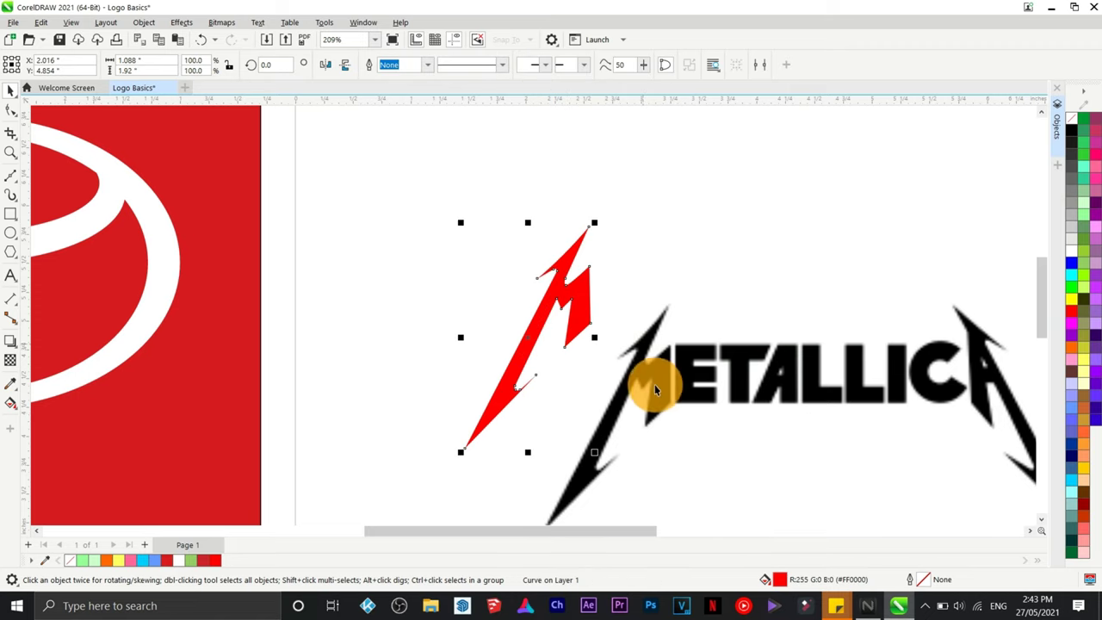
Fill the traced M with black to match the reference lettering.
scroll(654, 384, "down", 4)
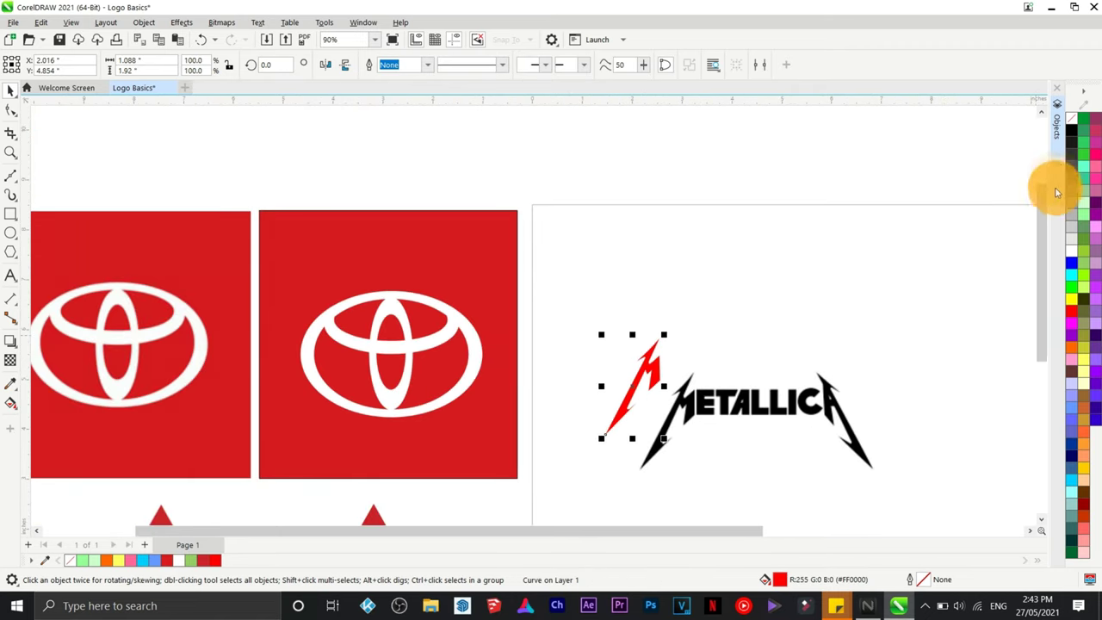
left_click(1072, 131)
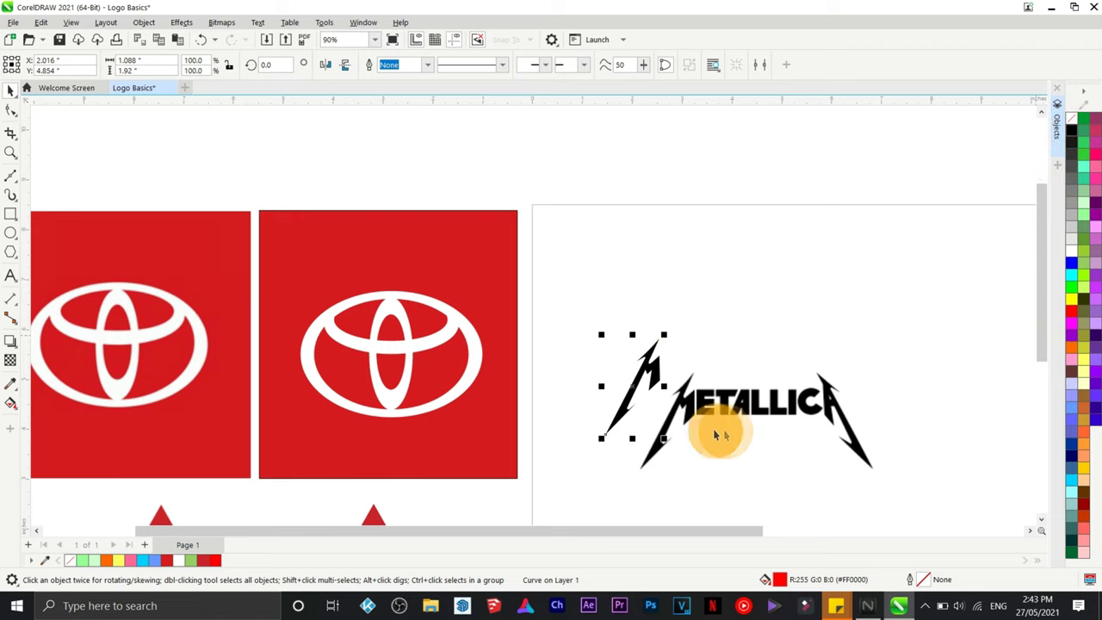
left_click(664, 435)
Compare the traced M's edges and lower barb up close with the reference Metallica bitmap.
scroll(645, 423, "up", 7)
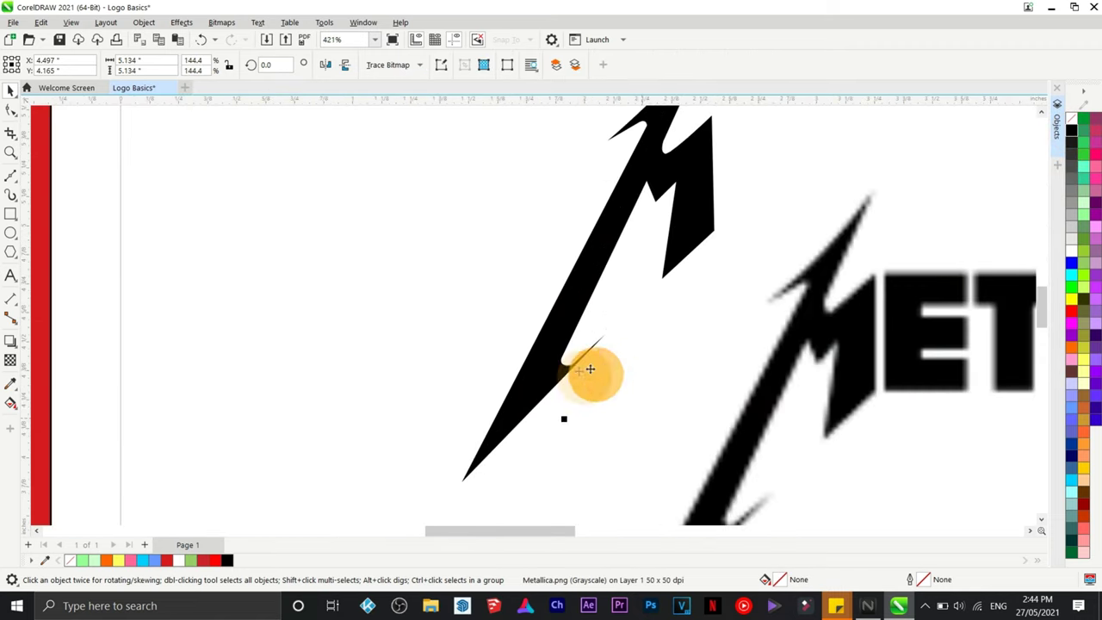
scroll(594, 277, "up", 1)
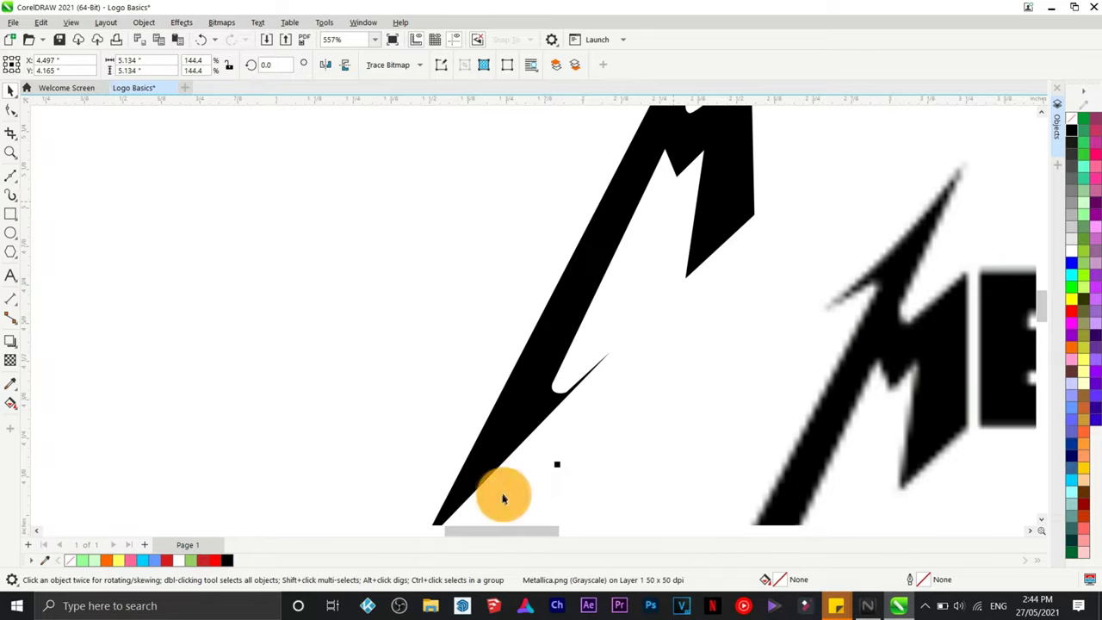
scroll(837, 237, "down", 5)
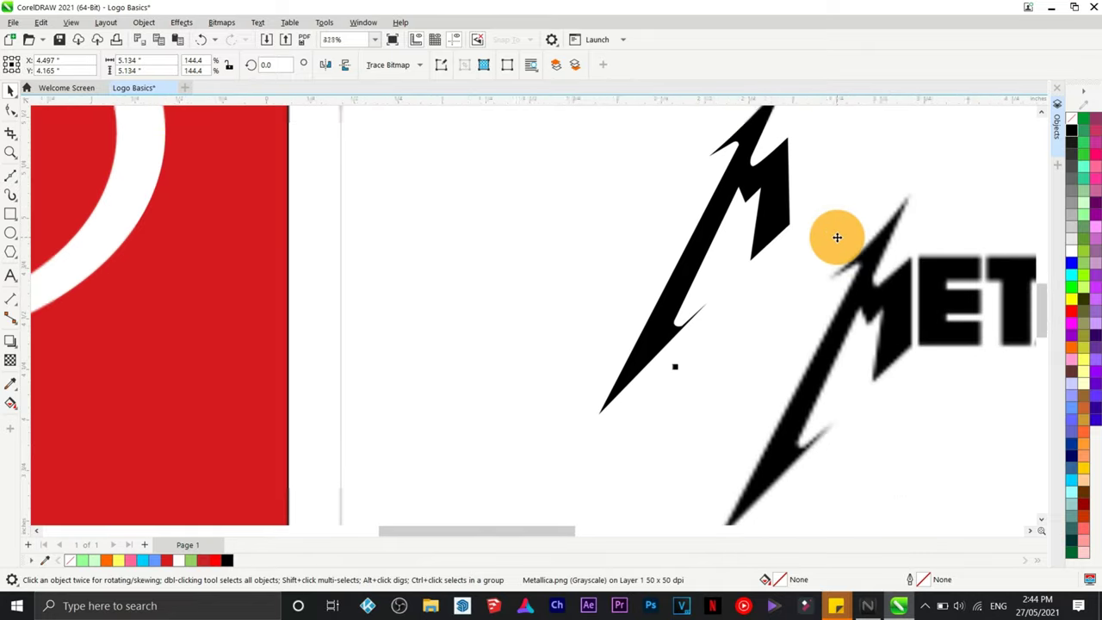
left_click_drag(539, 541, 669, 492)
scroll(698, 442, "down", 3)
scroll(697, 442, "down", 1)
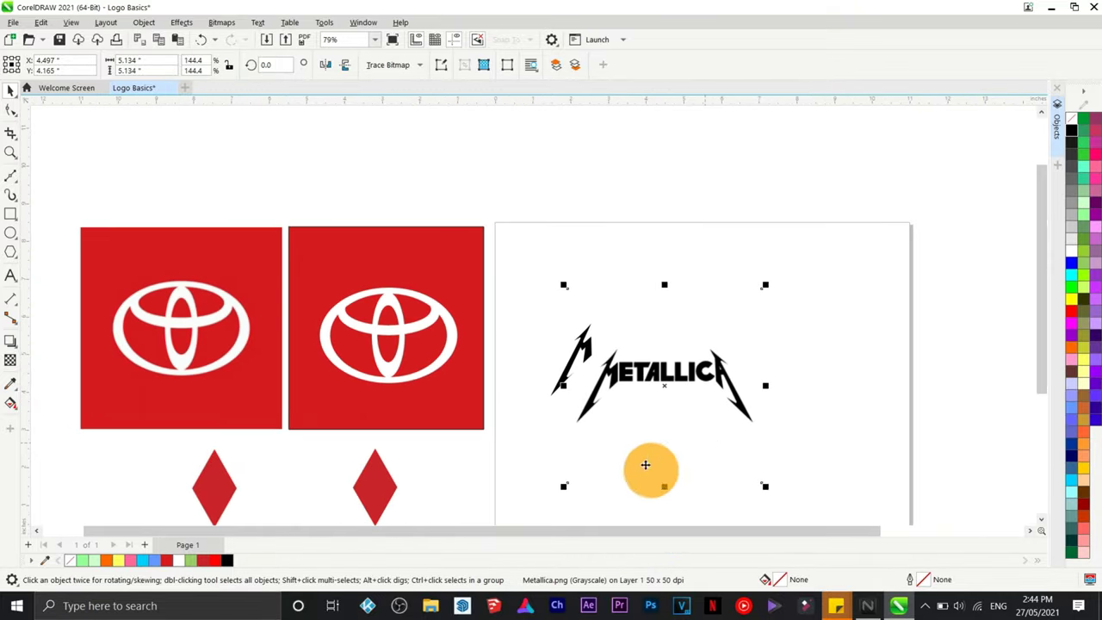
Select all the Toyota, Mitsubishi and Metallica artwork together, including the reference images and the traced M.
left_click_drag(1038, 319, 1059, 367)
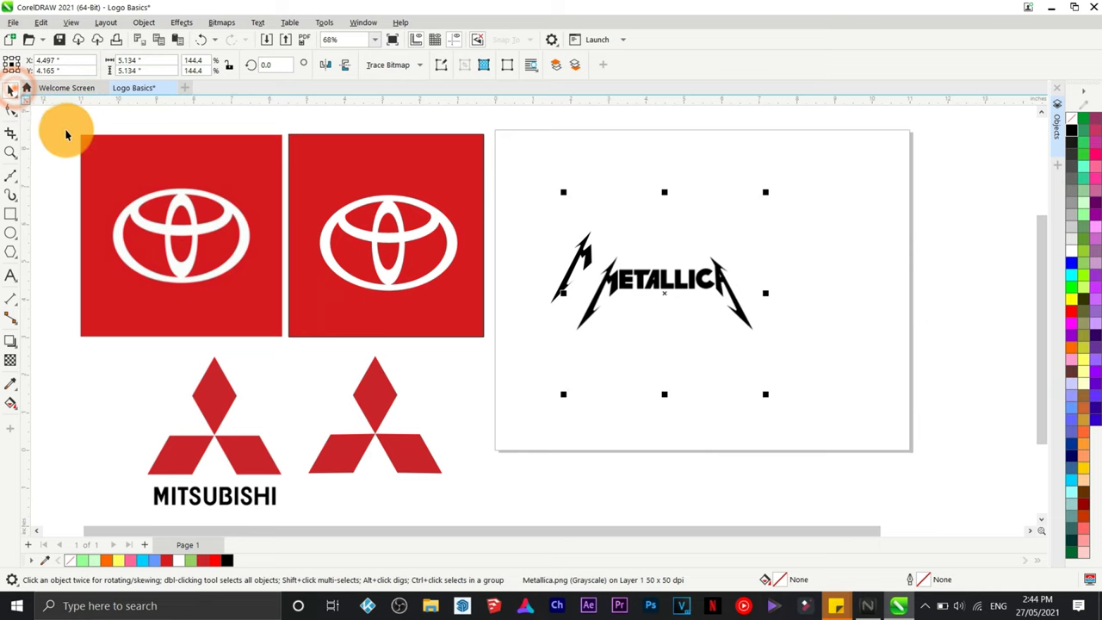
left_click_drag(56, 148, 895, 509)
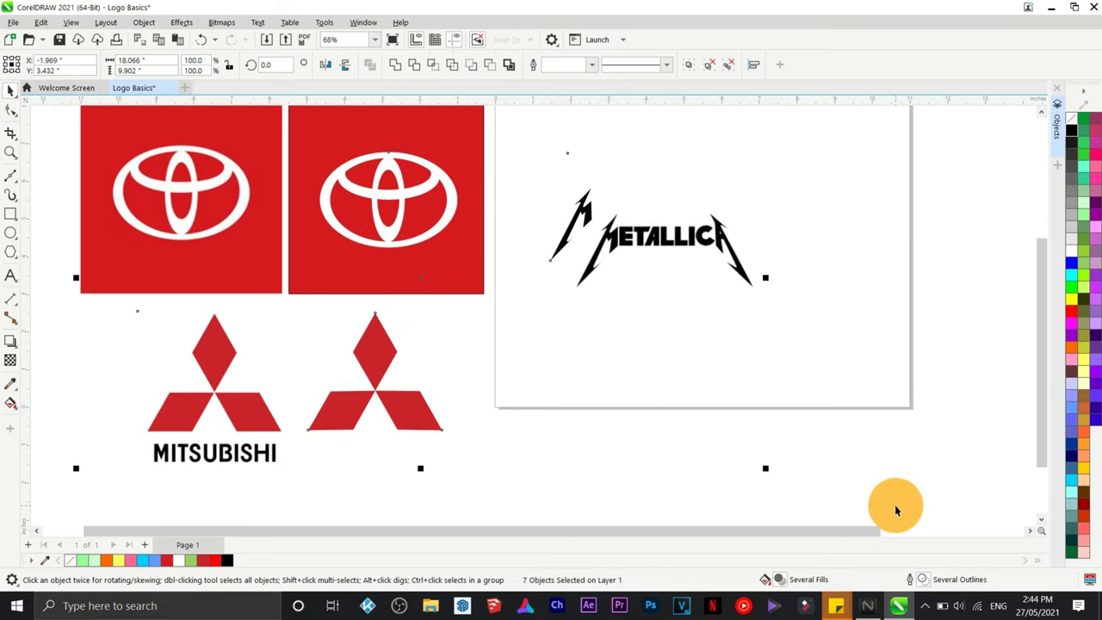
left_click_drag(1042, 364, 1042, 341)
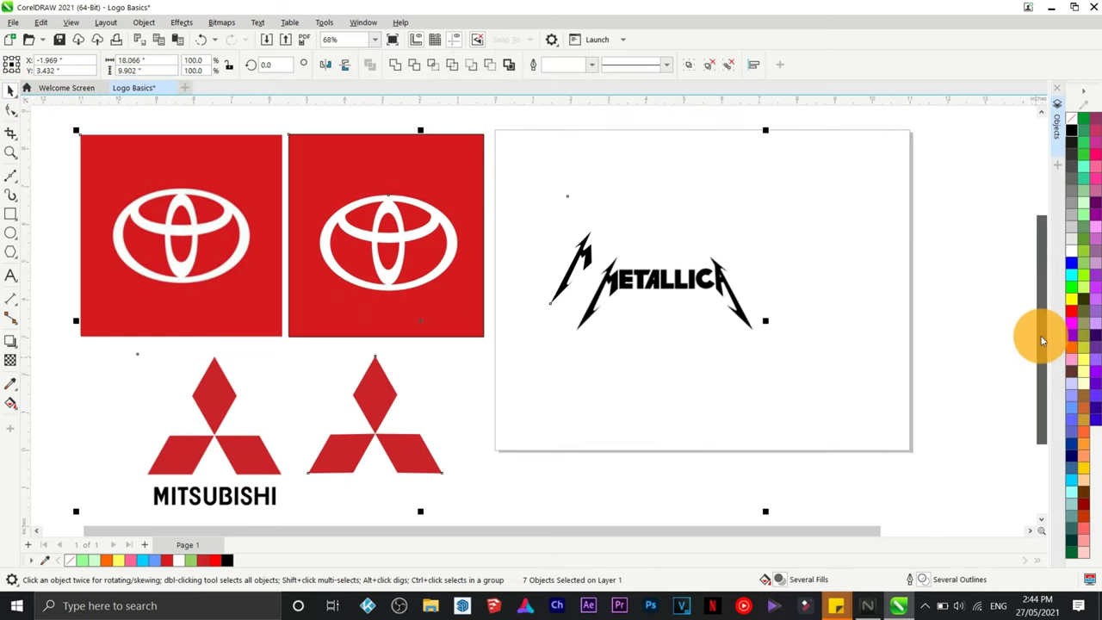